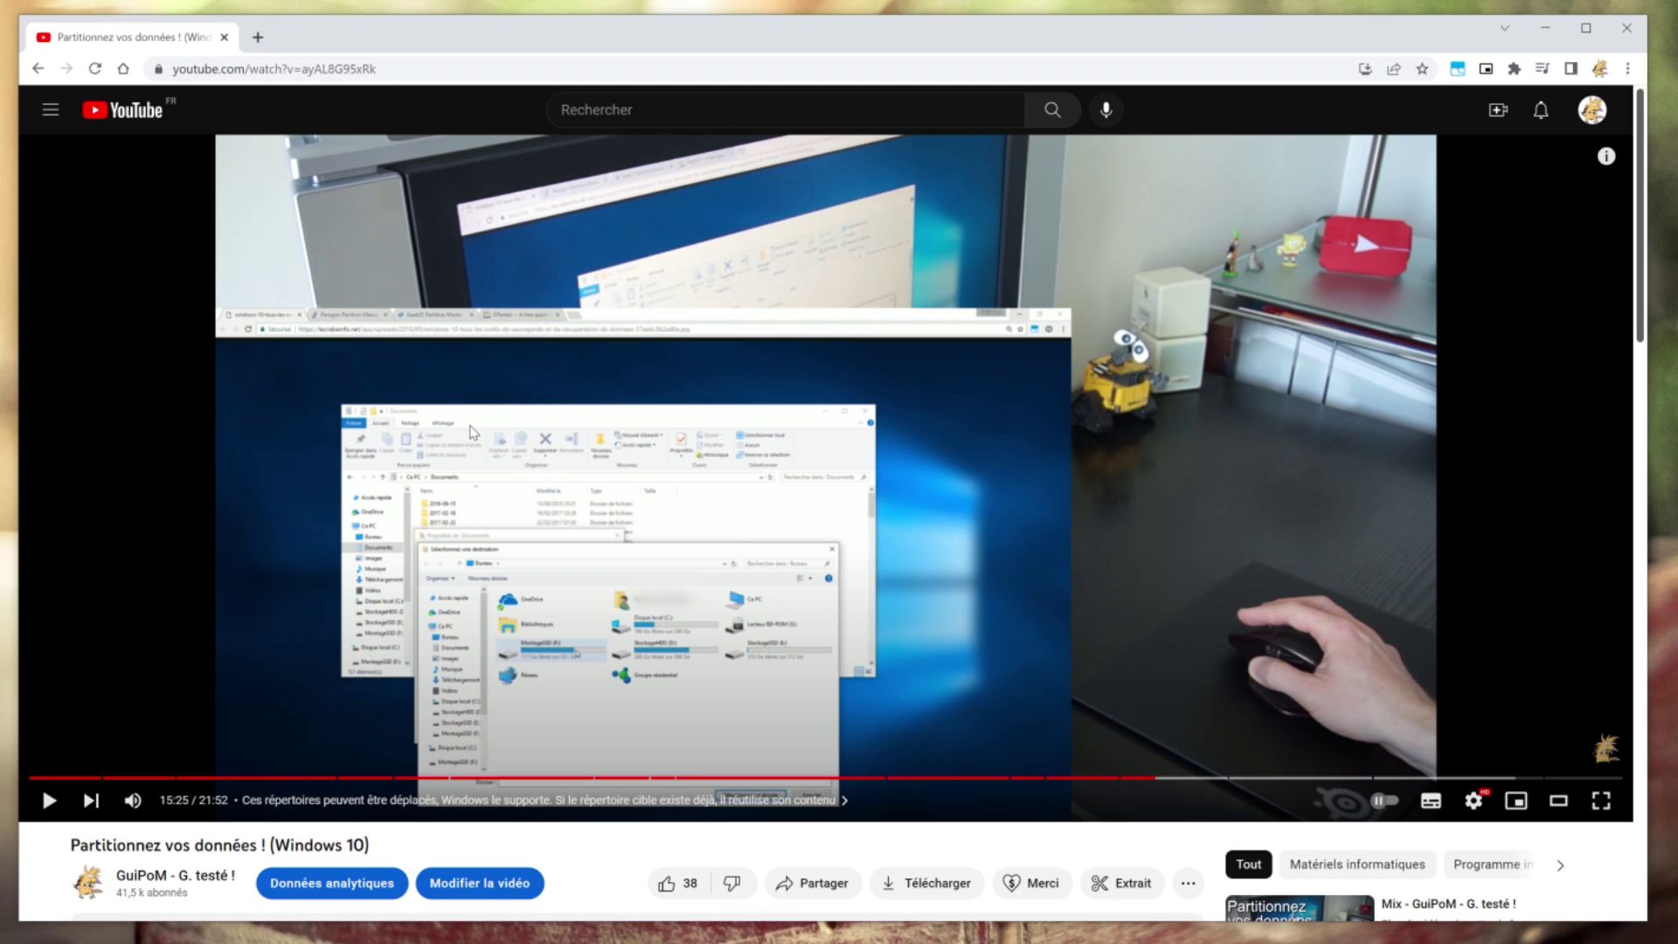
# - Open the hard disk partition tool (Gestion des disques) from a system search for "disques" and enlarge its window
pyautogui.scroll(-2, 821, 437)
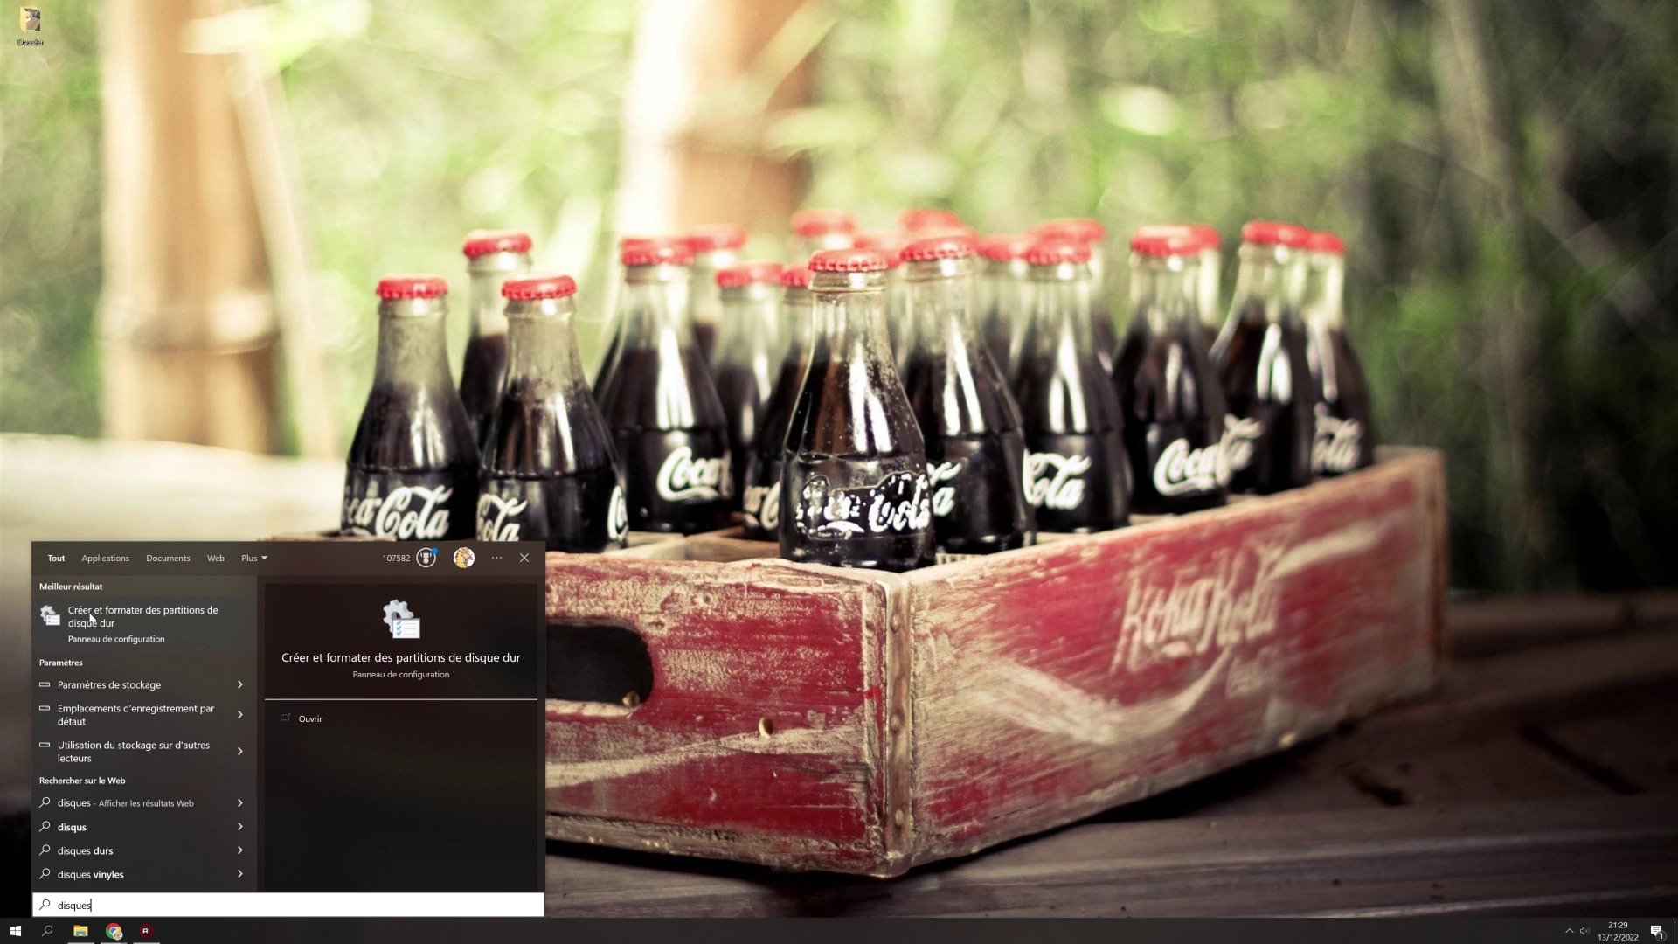
pyautogui.click(158, 611)
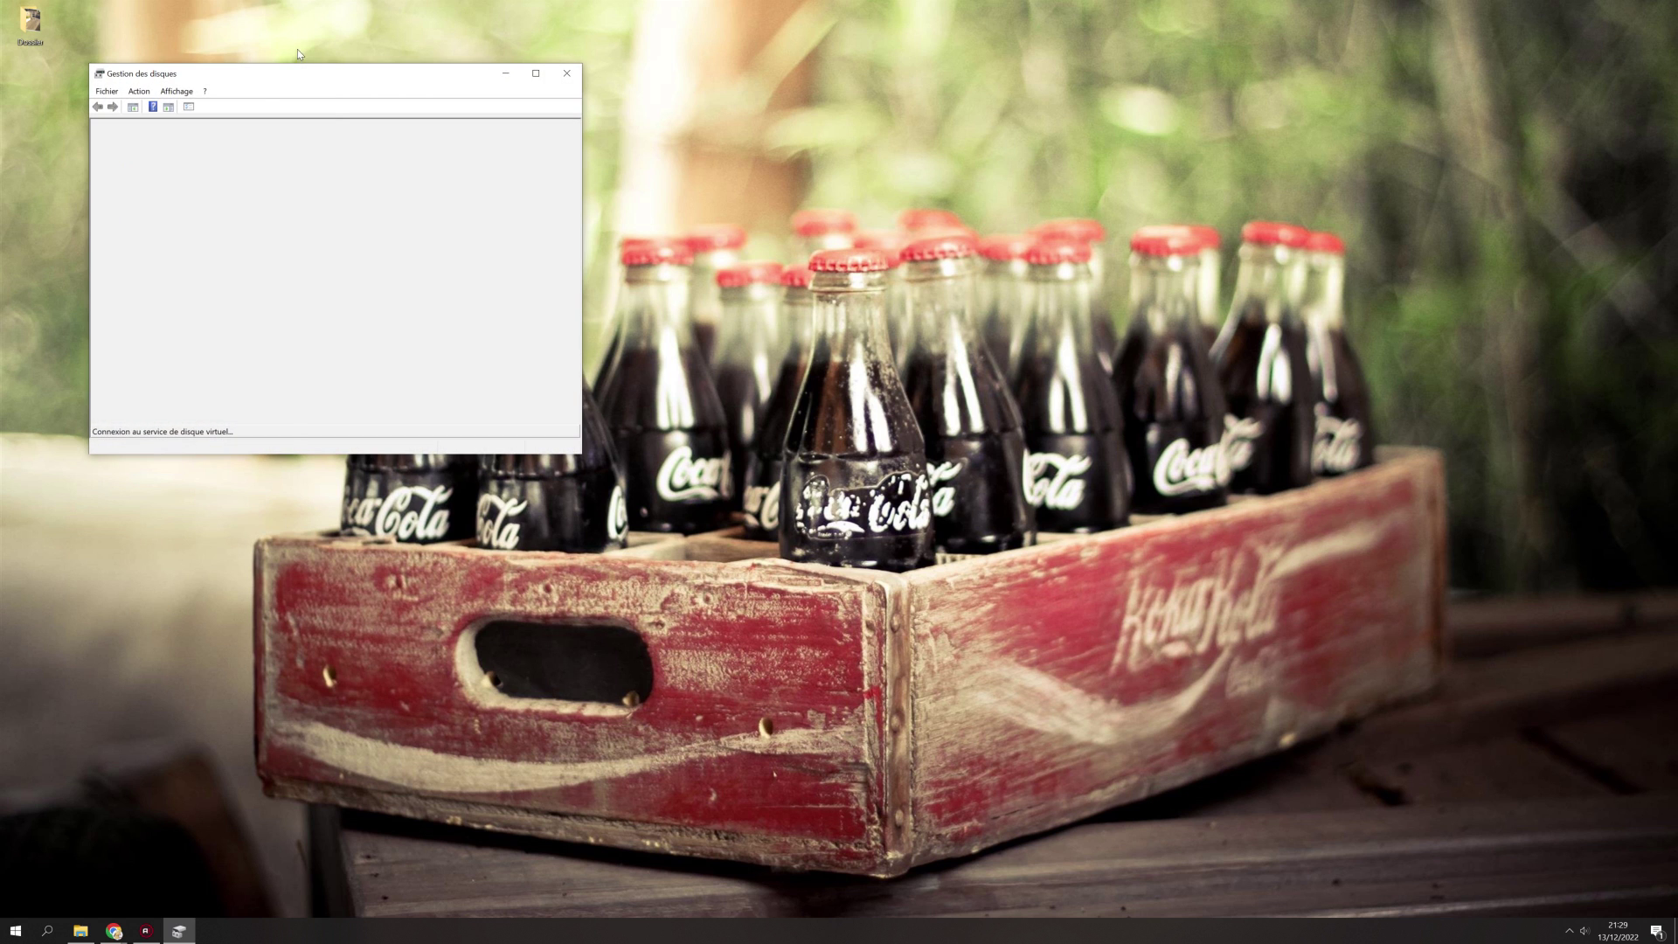
pyautogui.moveTo(581, 454); pyautogui.dragTo(849, 551)
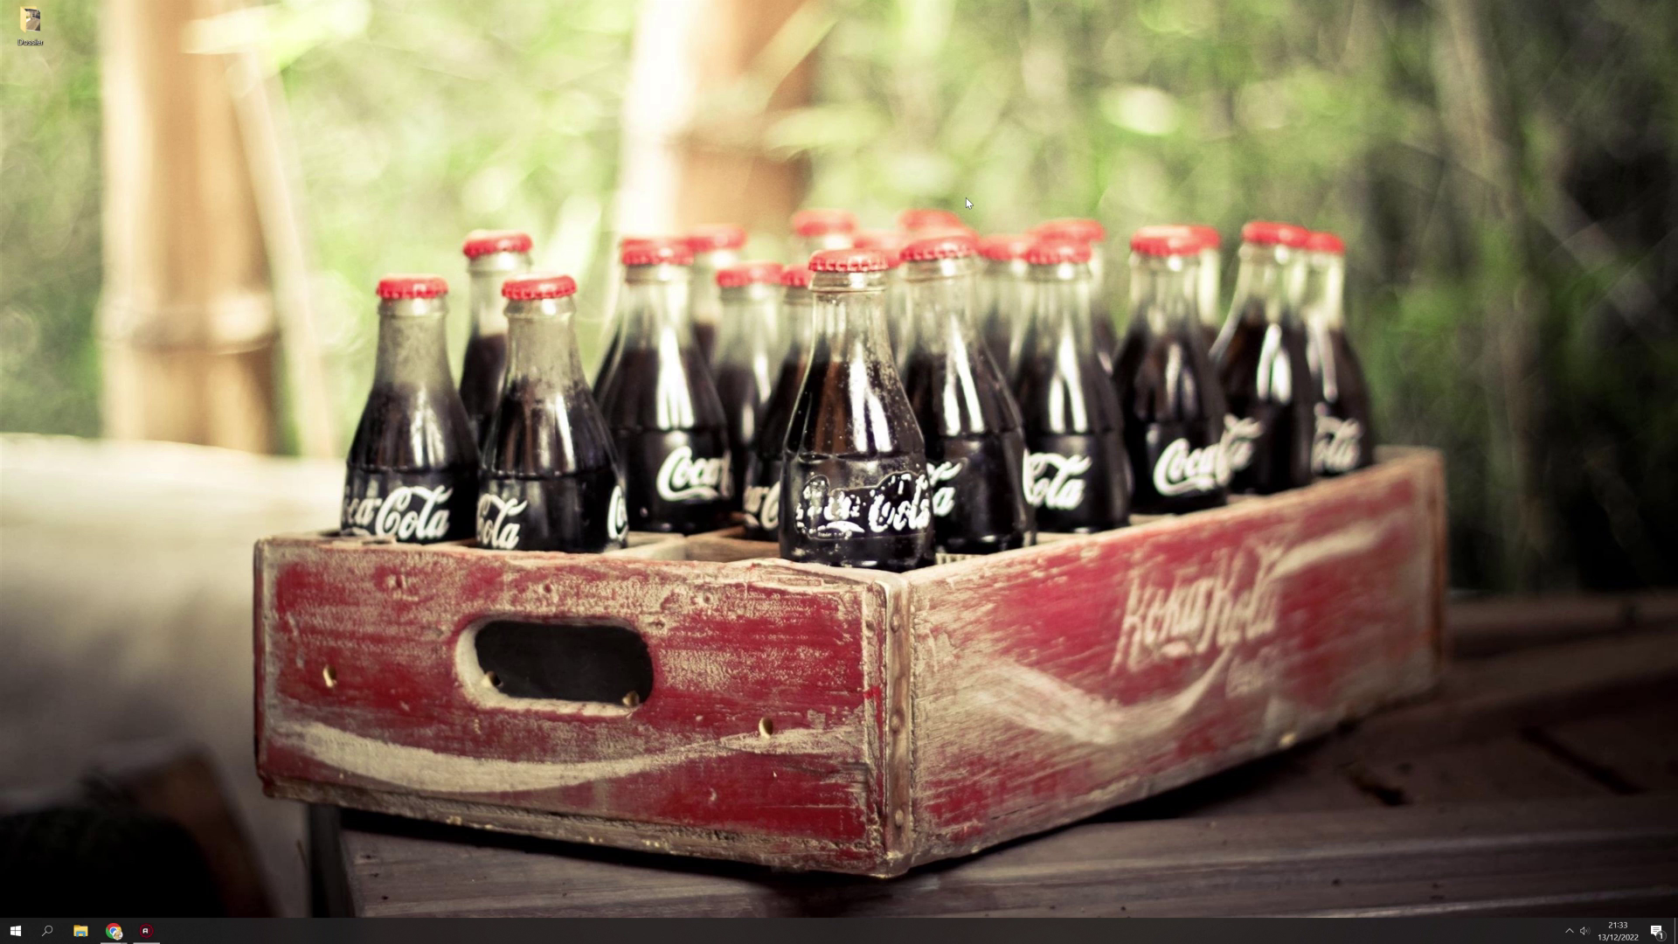
# - Open File Explorer on Ce PC and look up the Explorateur de fichiers app with the search "expl"
pyautogui.press('super+e')
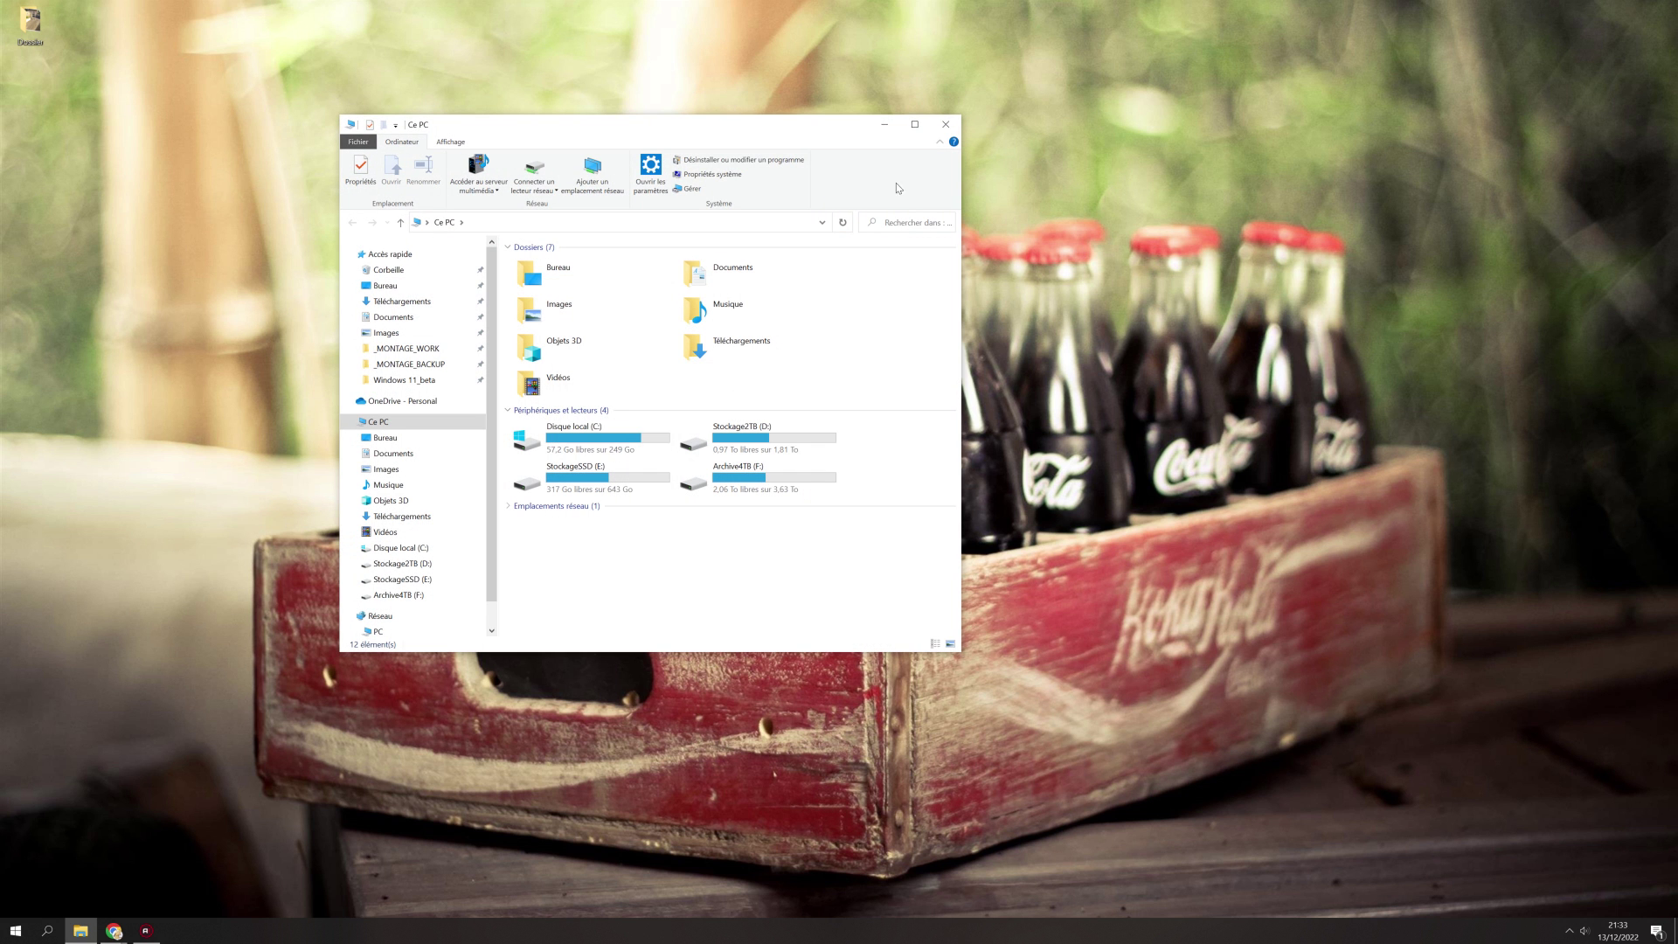
pyautogui.click(22, 933)
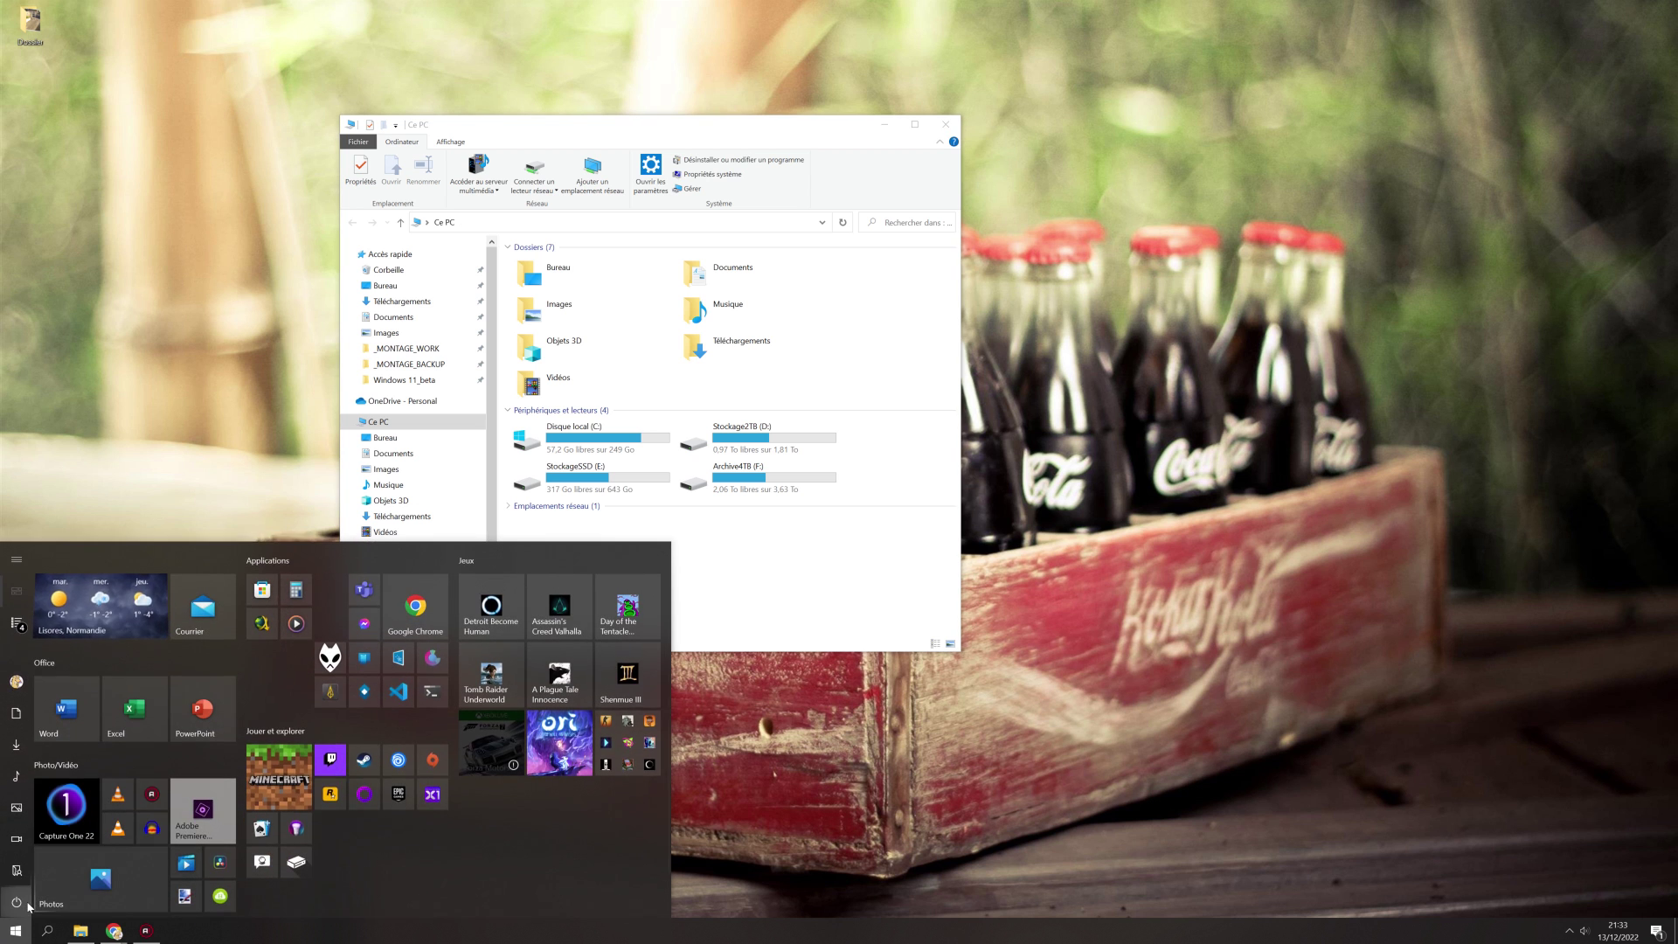
pyautogui.write('expl')
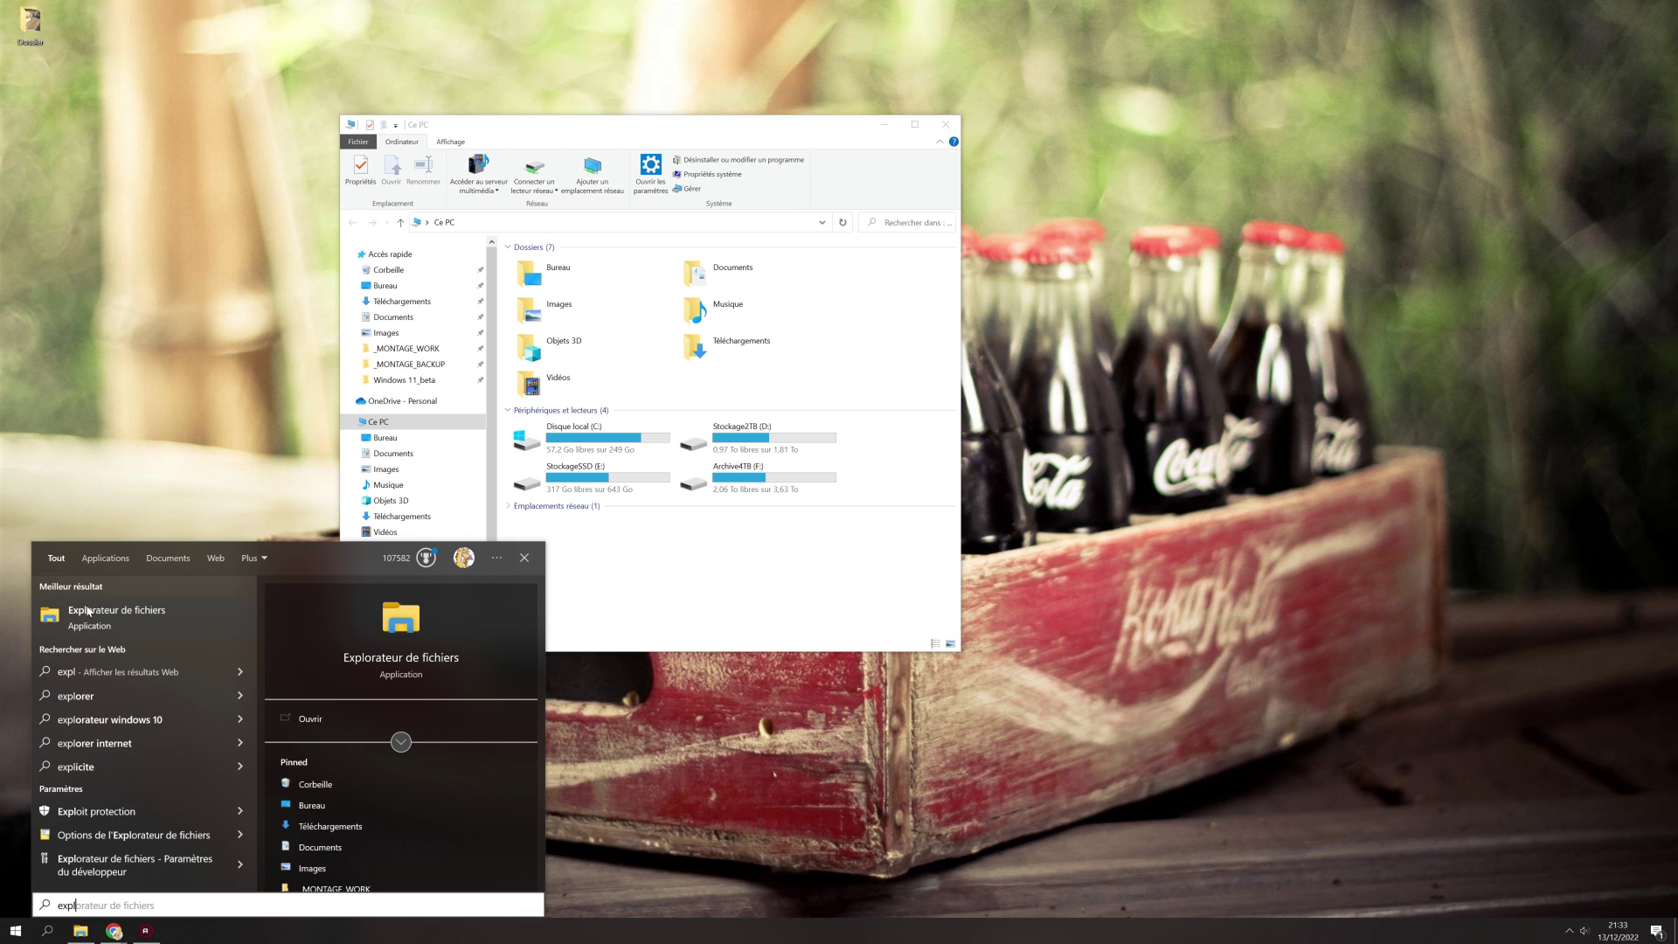
pyautogui.click(845, 116)
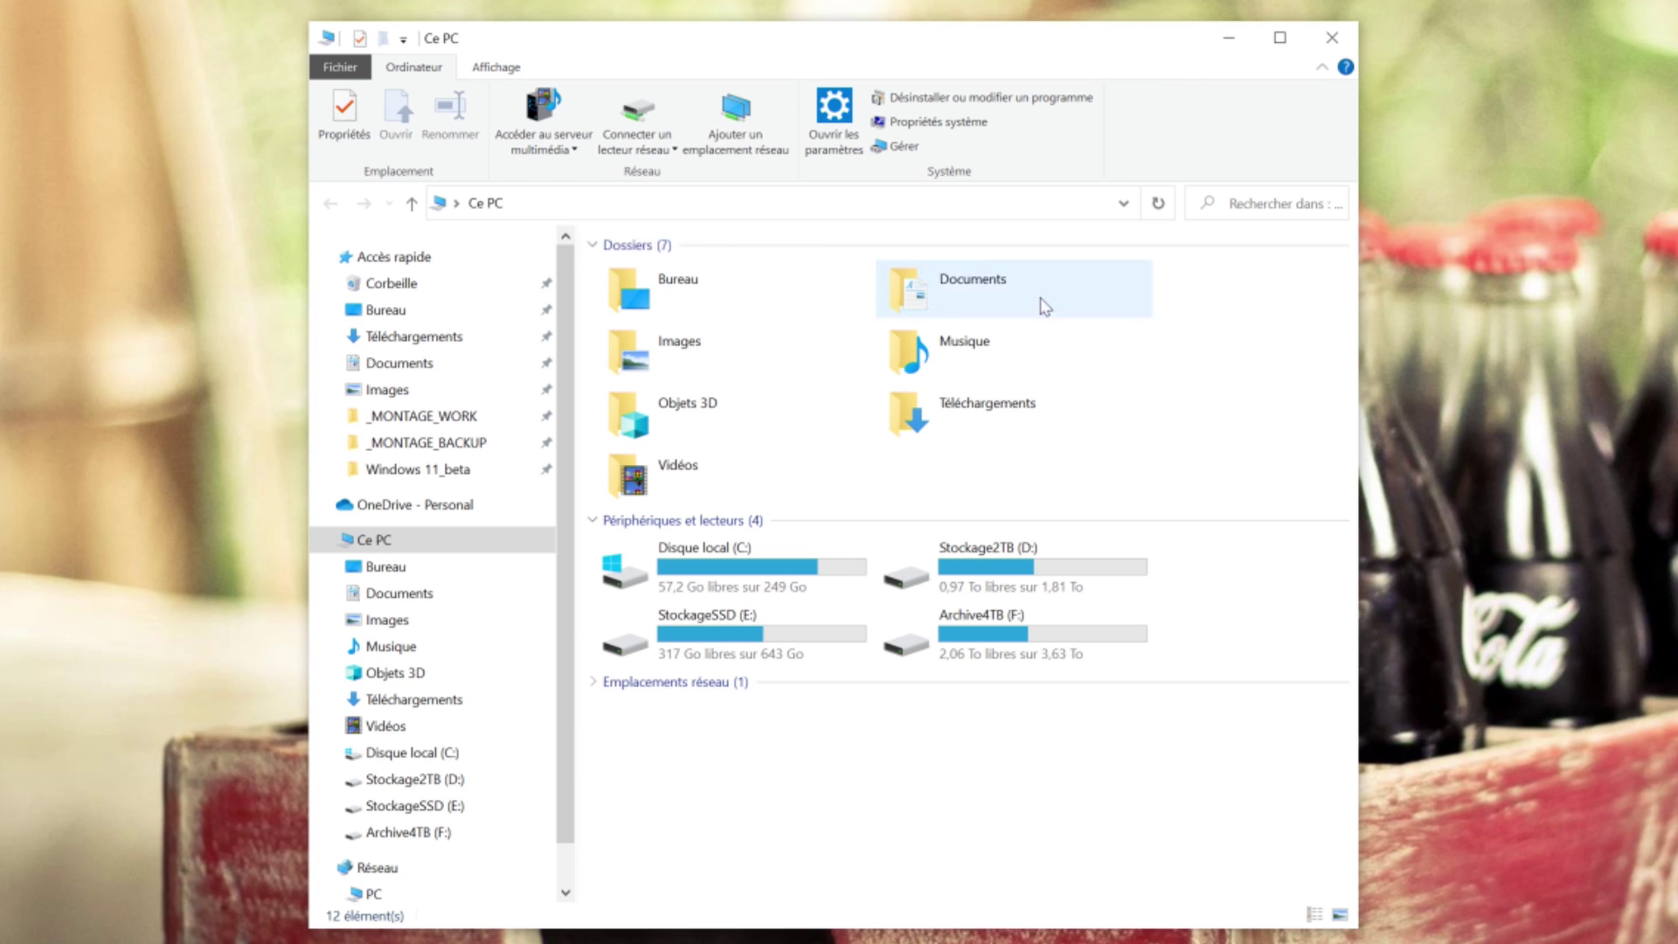
# - Open the properties of the Documents folder in Ce PC and display its storage location settings
pyautogui.click(960, 288)
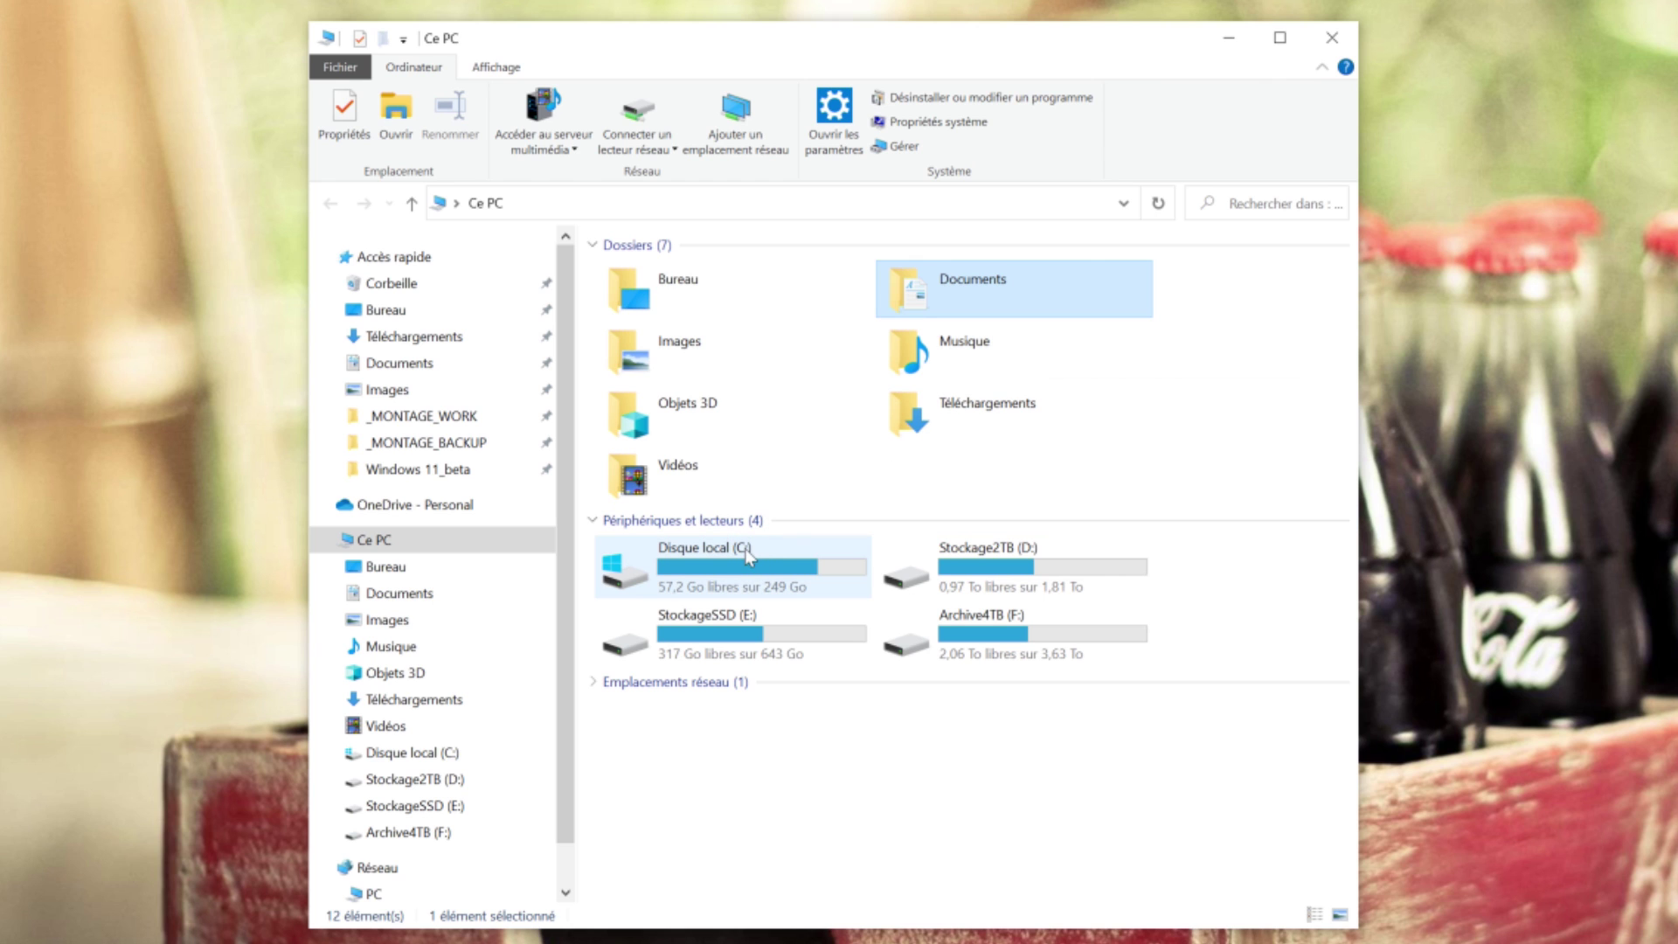
pyautogui.rightClick(1022, 288)
pyautogui.click(912, 849)
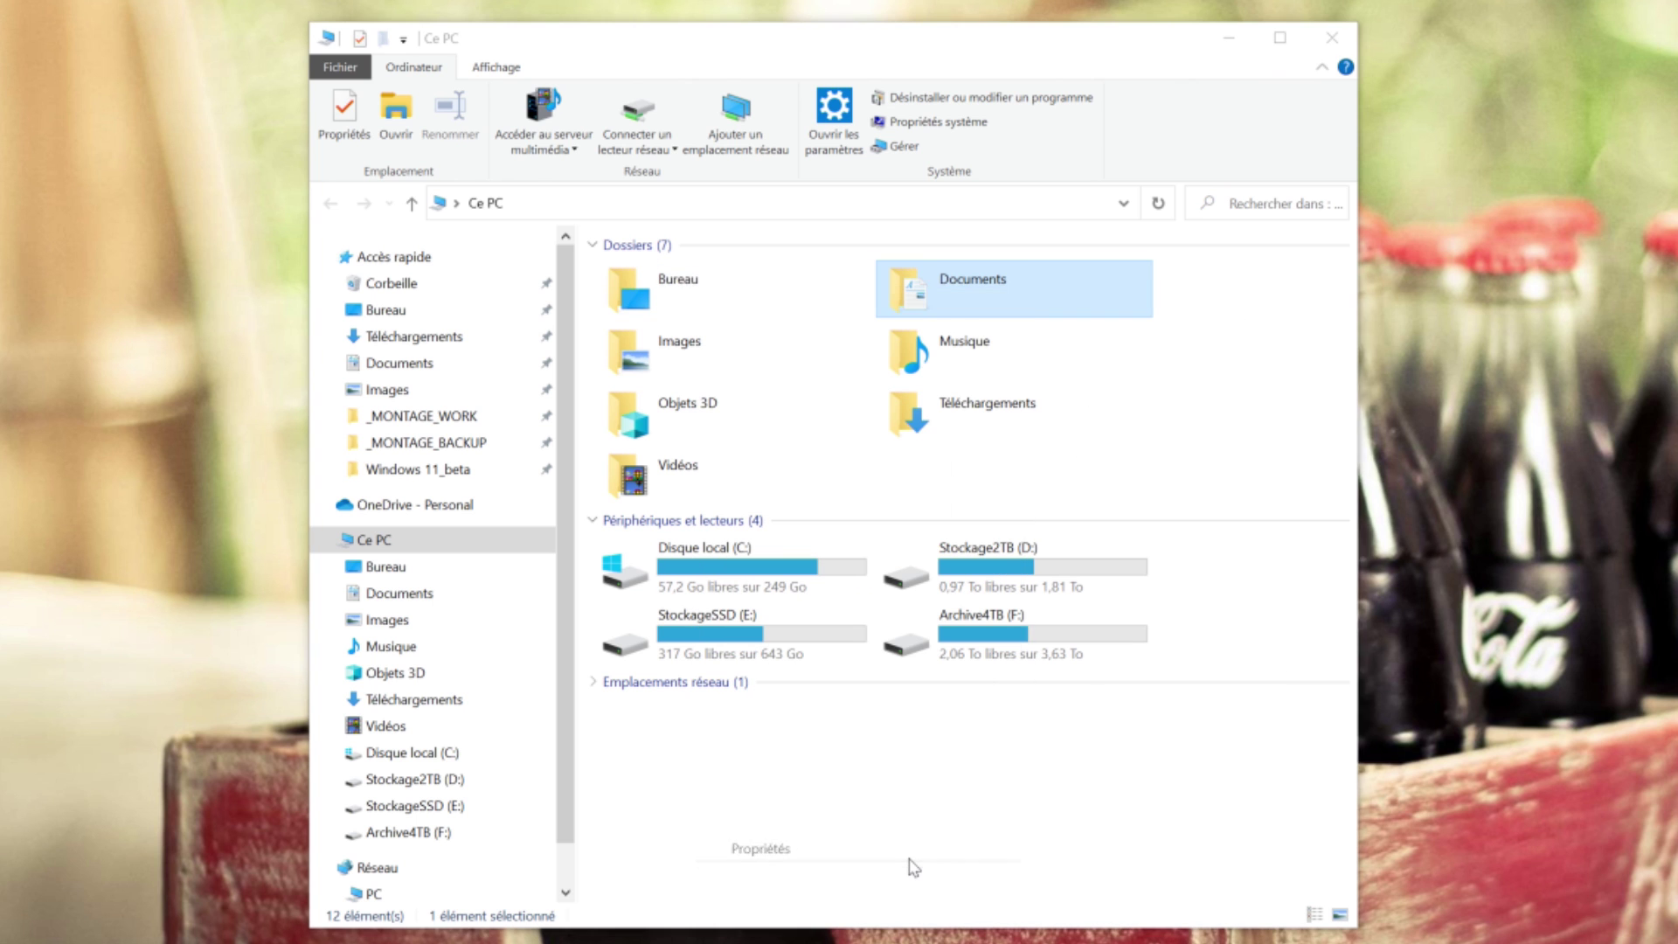
pyautogui.click(1251, 337)
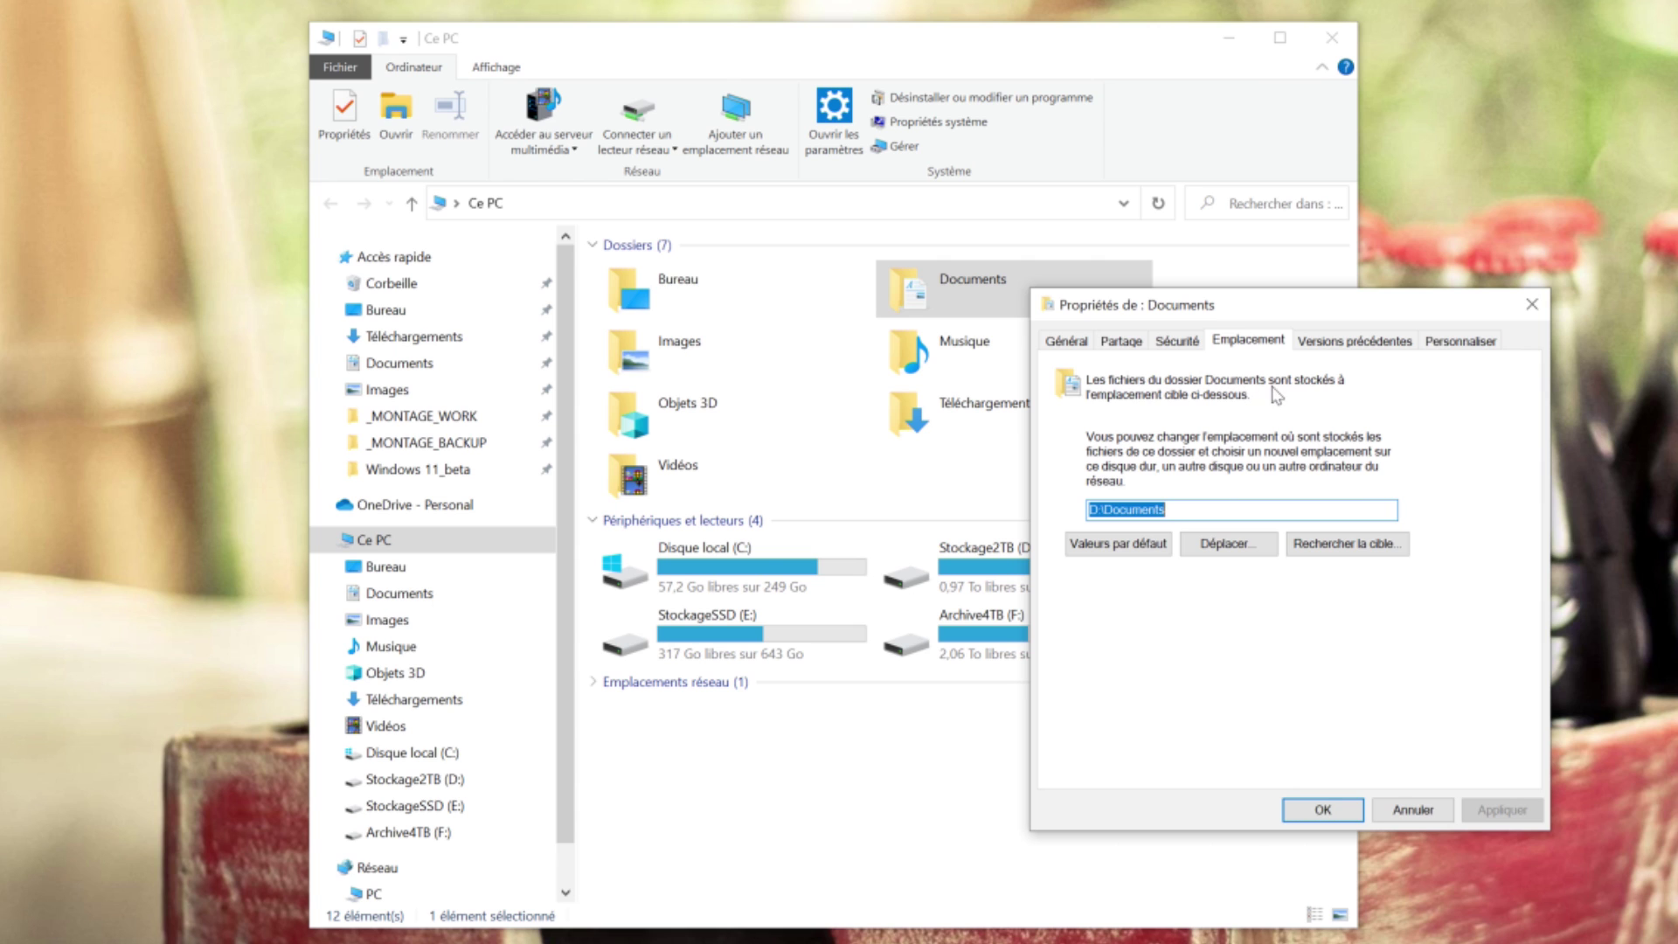
# - Browse the drives under Ce PC as possible destinations for moving the Documents folder, and cancel the selection
pyautogui.click(1236, 556)
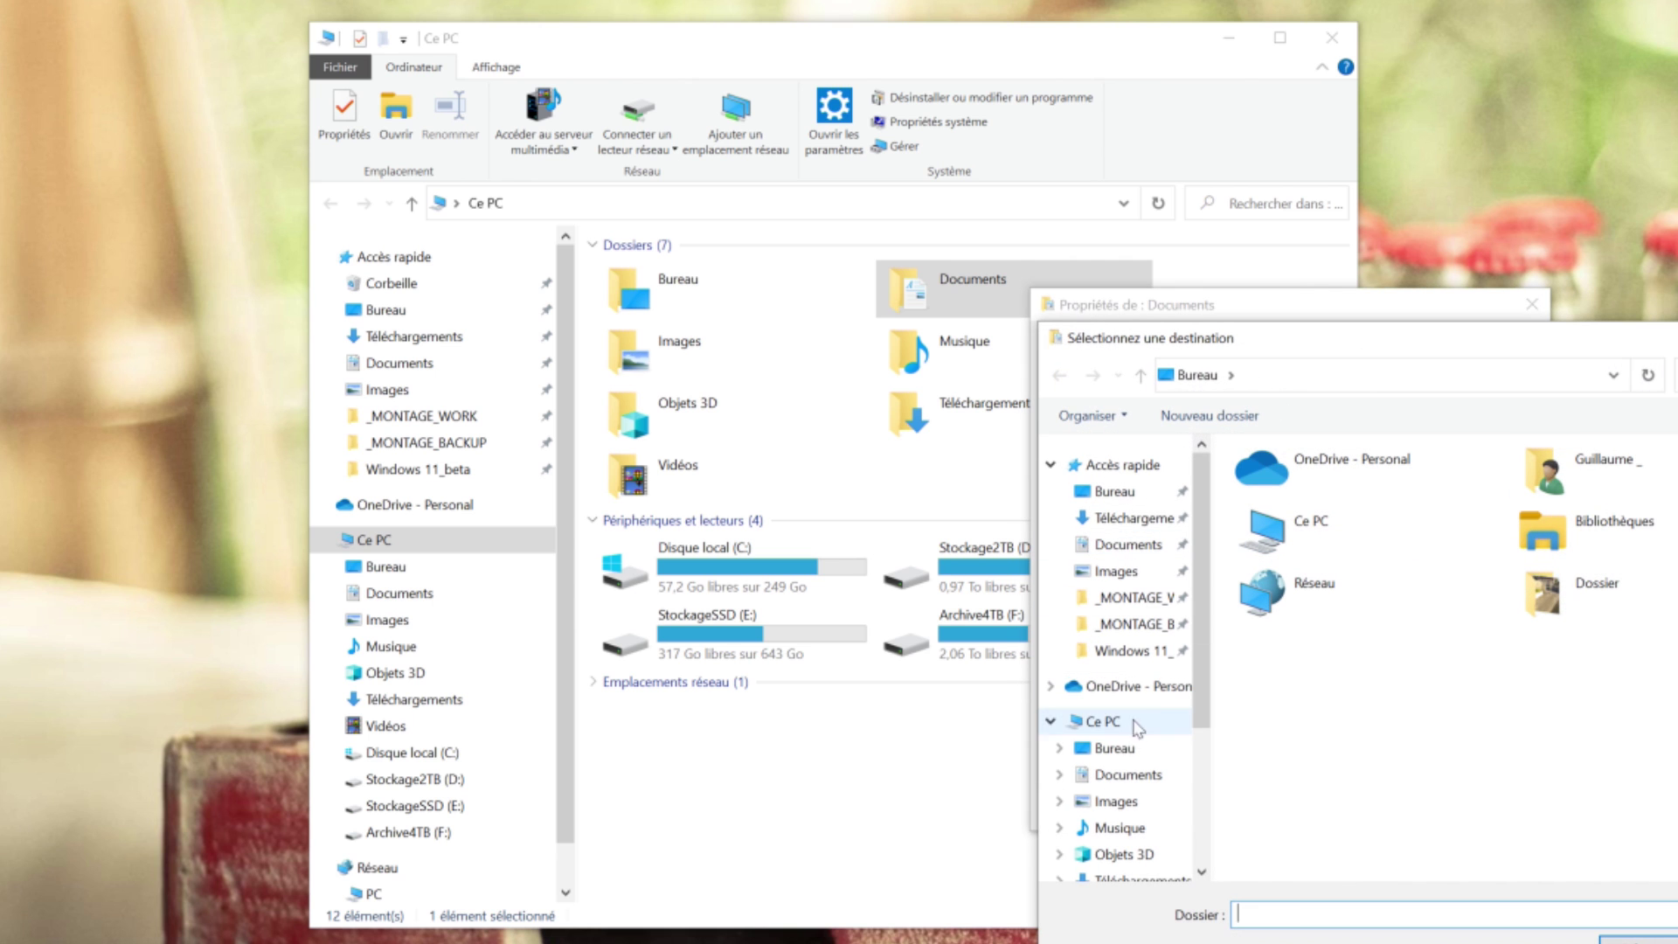
pyautogui.scroll(-1, 1136, 830)
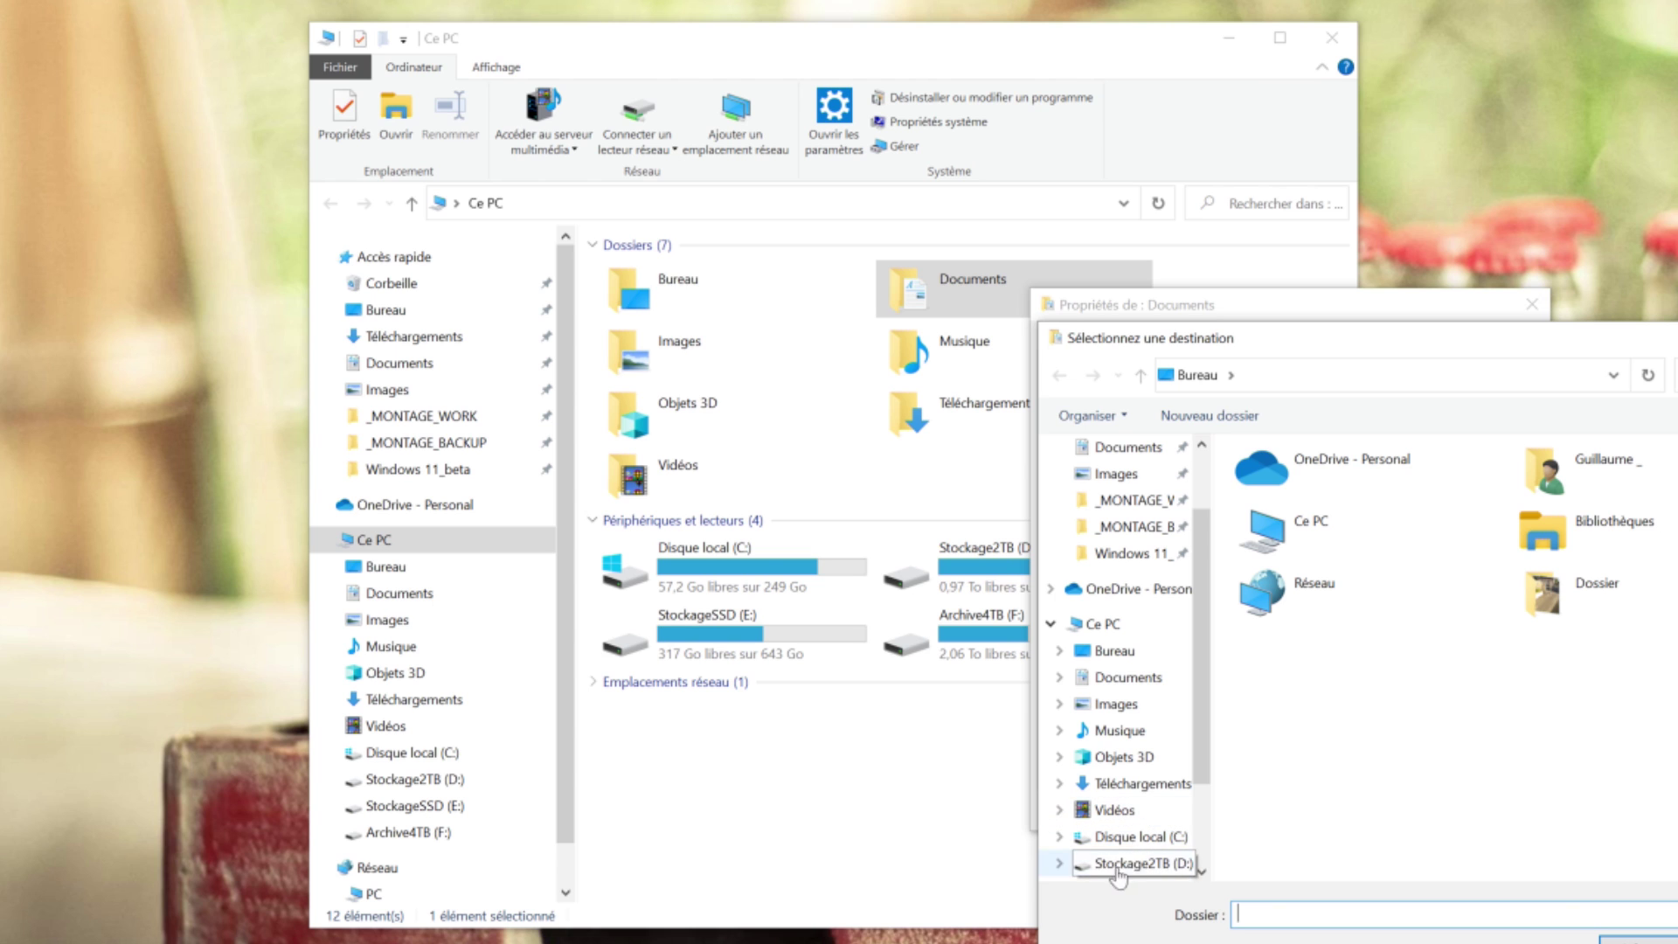
pyautogui.scroll(-1, 1092, 839)
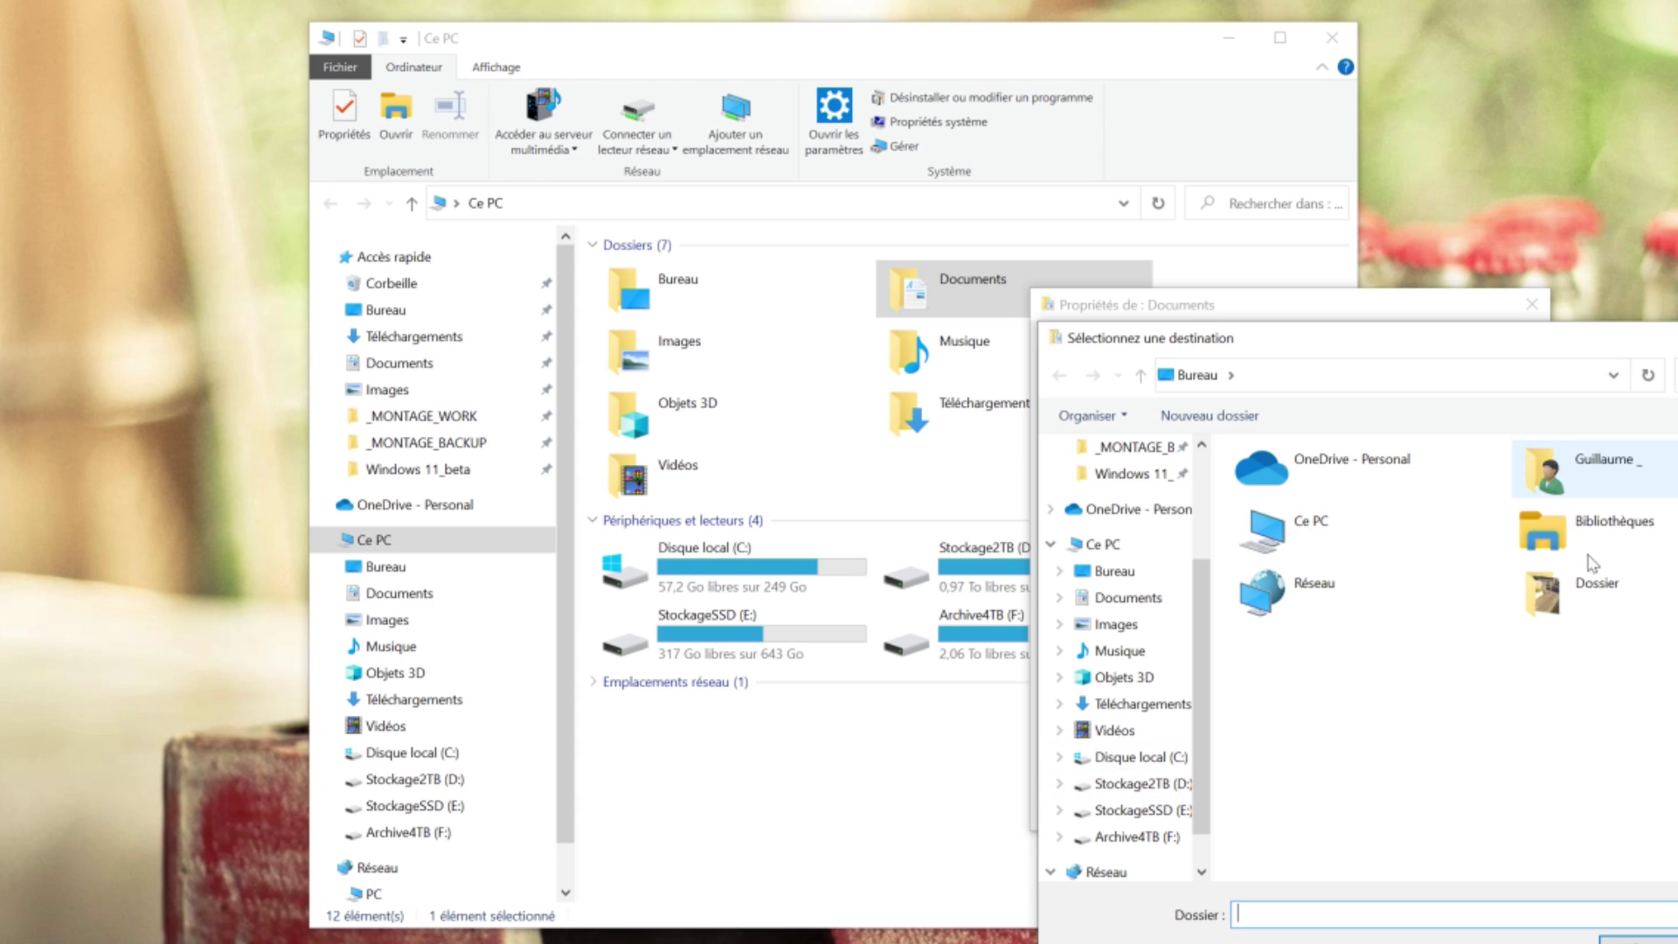
pyautogui.press('Escape')
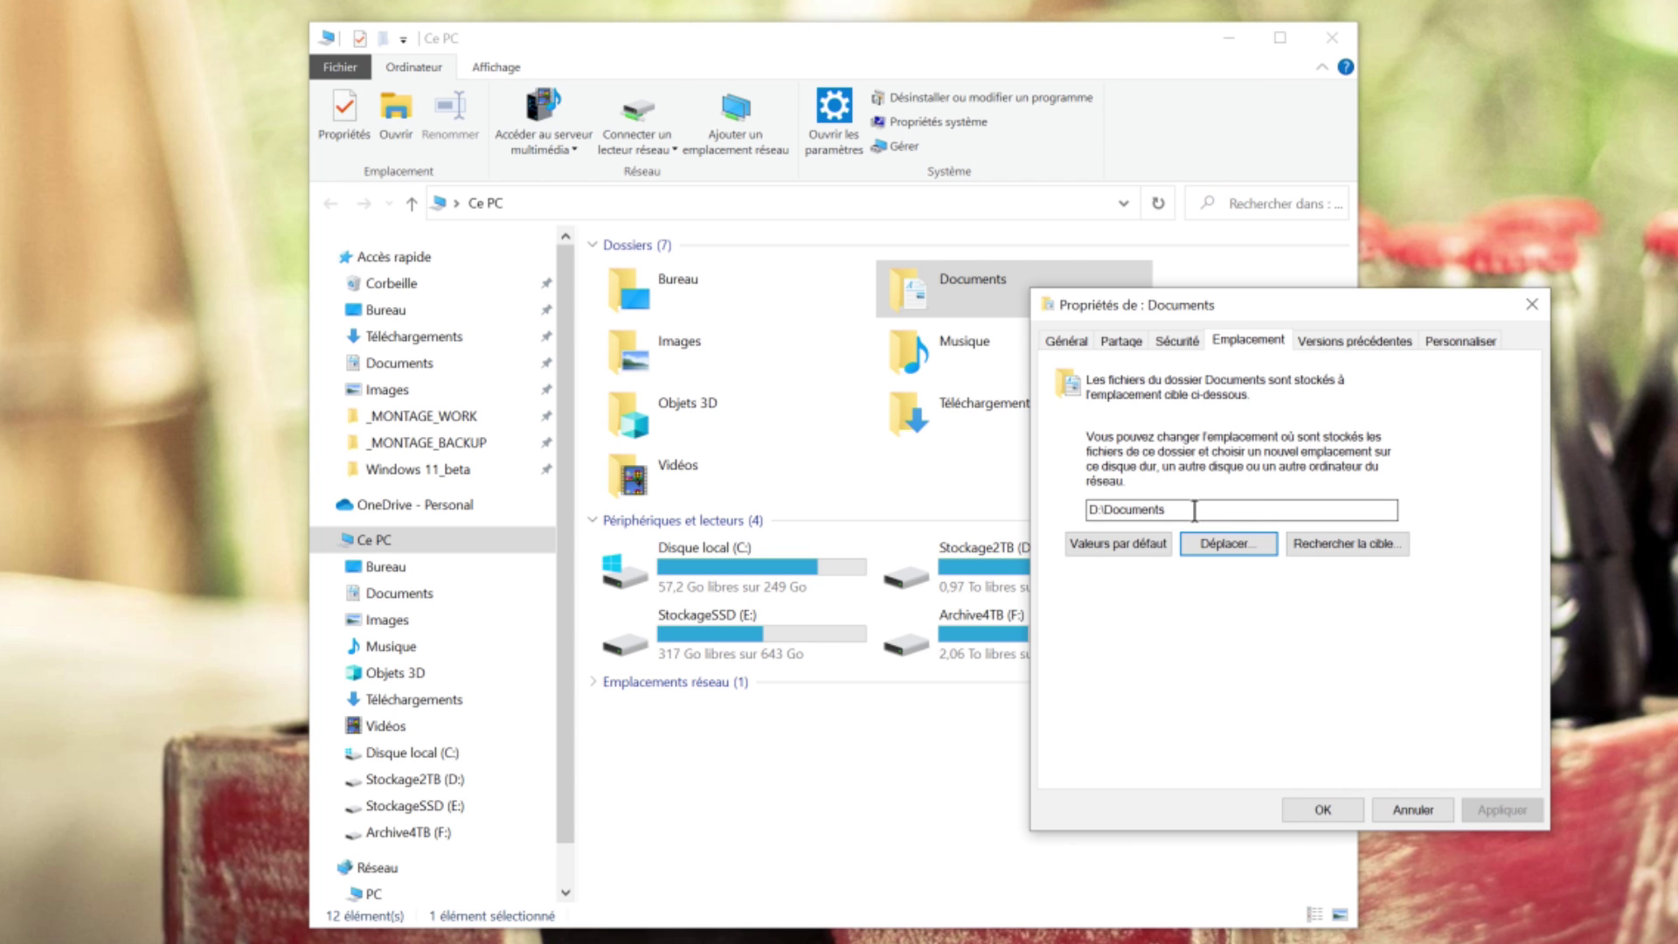
# - Show the target of the Documents folder in its own window, close it, and dismiss the folder's properties without changes
pyautogui.click(1375, 556)
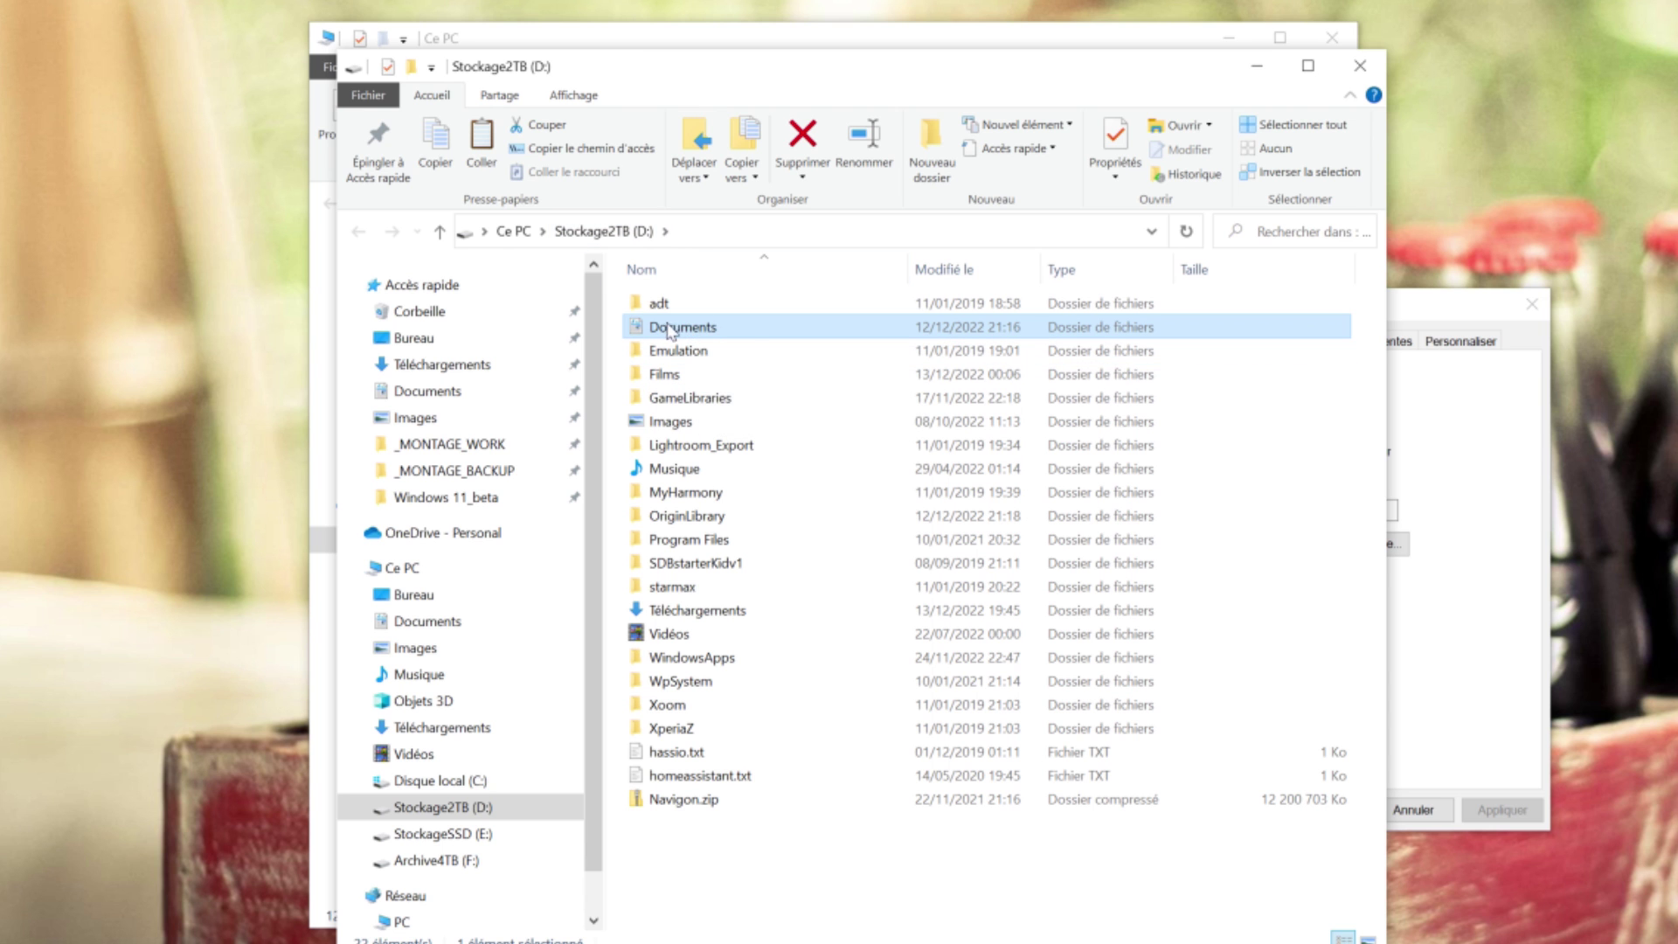
pyautogui.click(1360, 65)
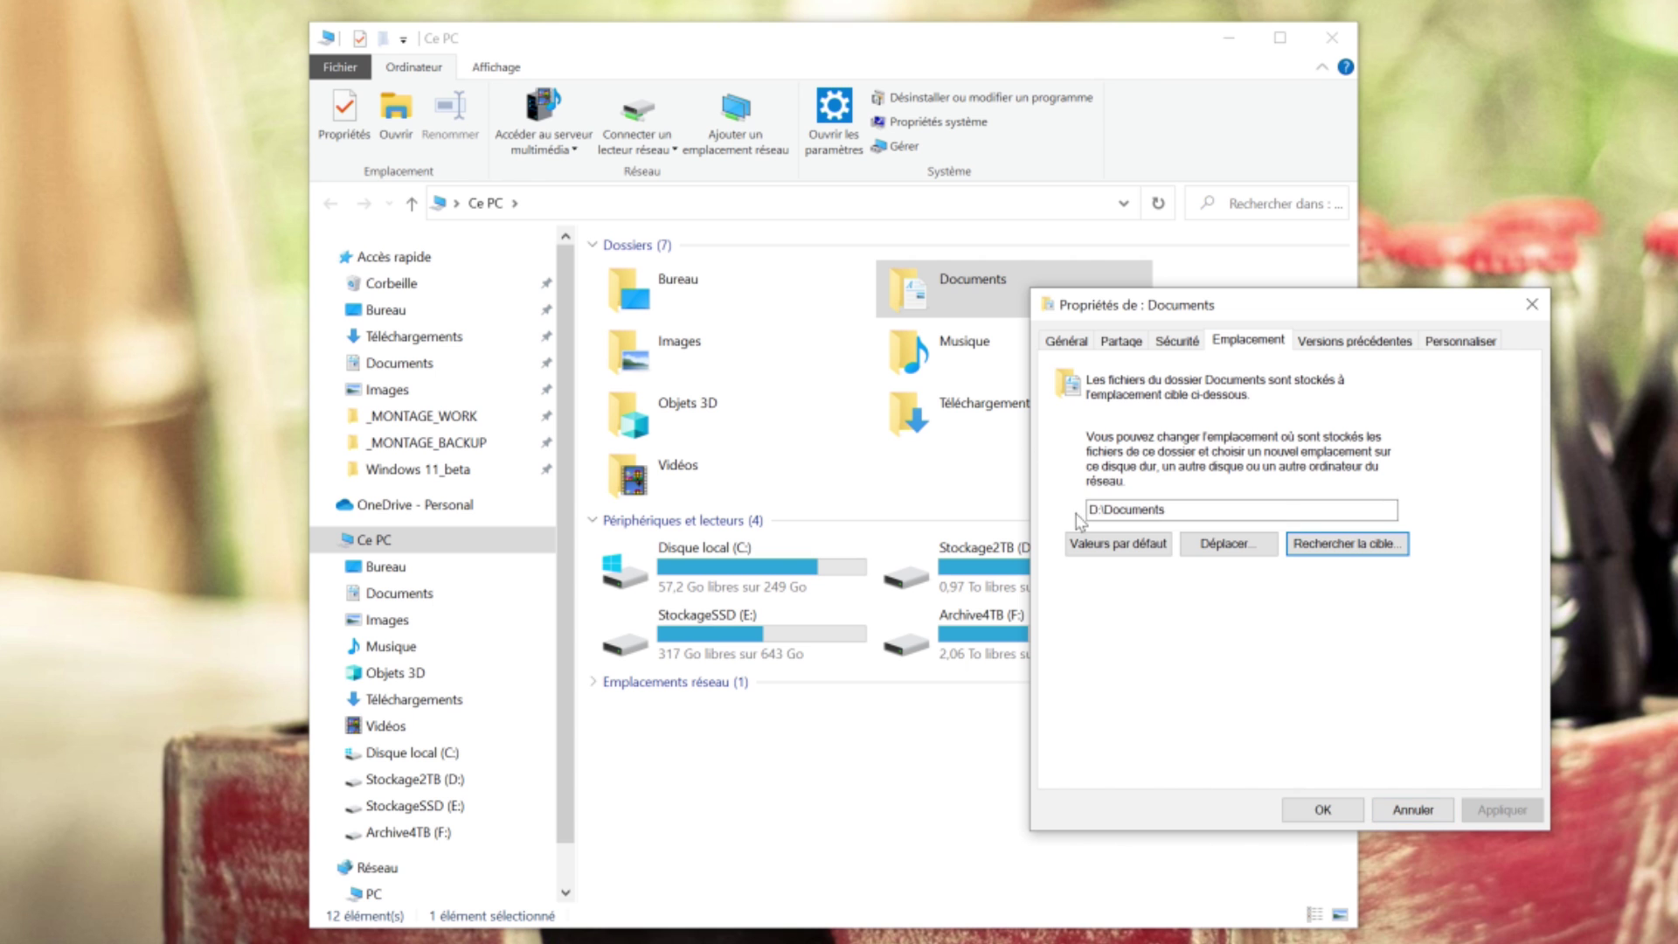
pyautogui.click(1398, 817)
# - View the storage location settings in the Musique folder's properties and close them without changes
pyautogui.click(961, 345)
pyautogui.rightClick(962, 345)
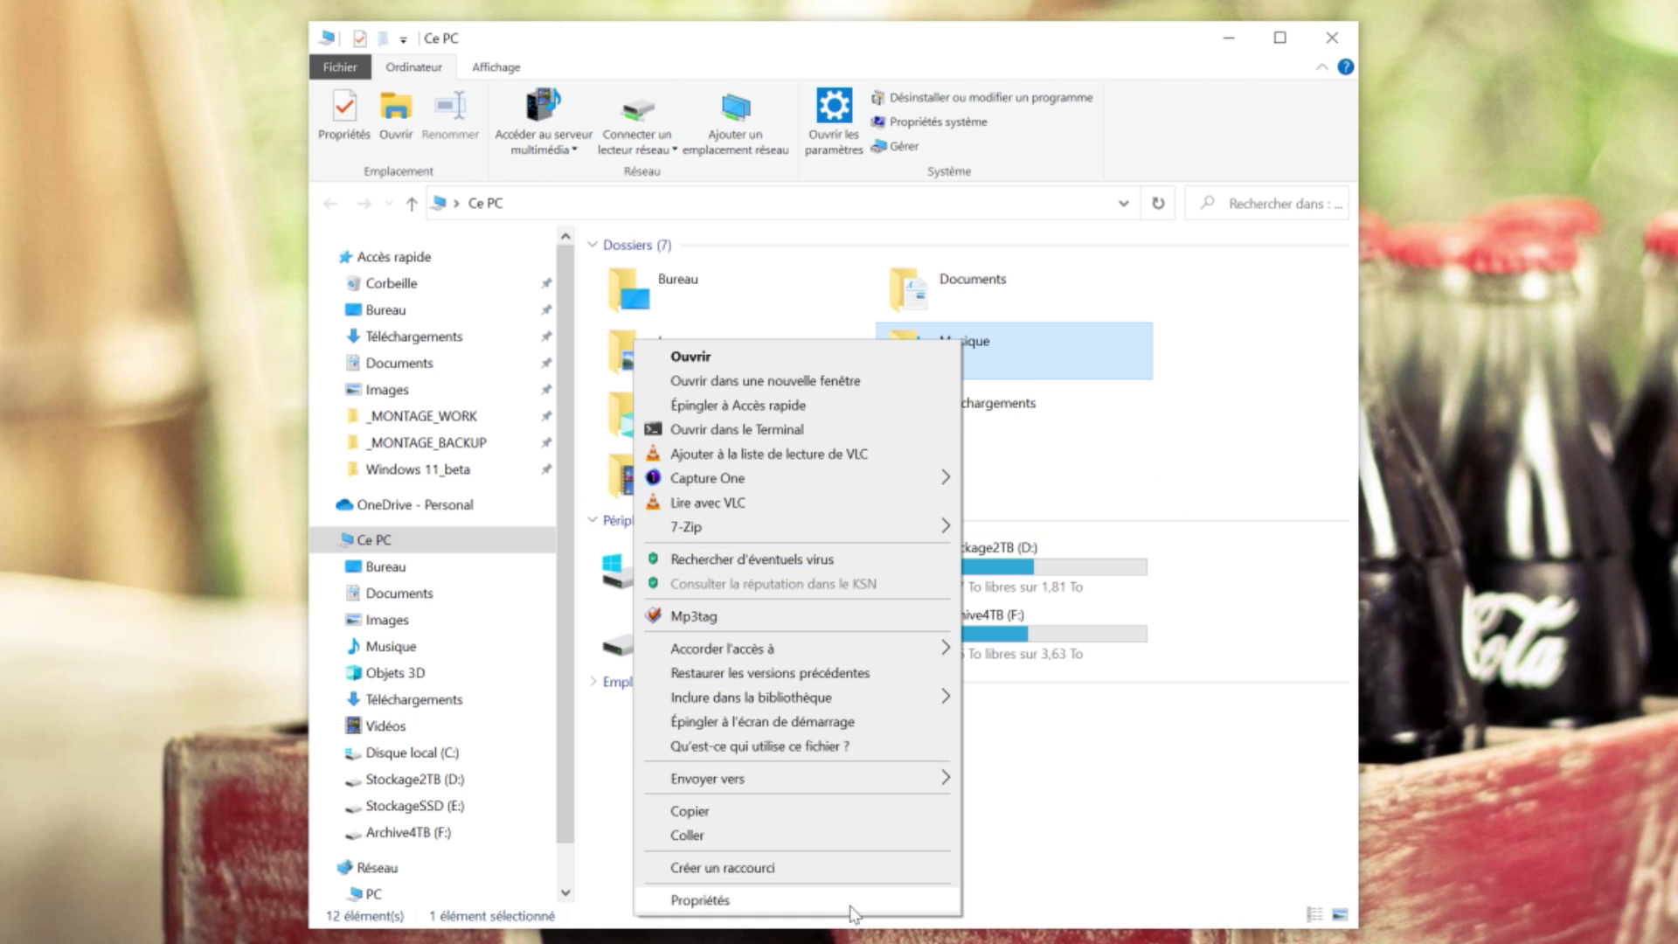
pyautogui.click(856, 902)
pyautogui.click(1207, 394)
pyautogui.press('Escape')
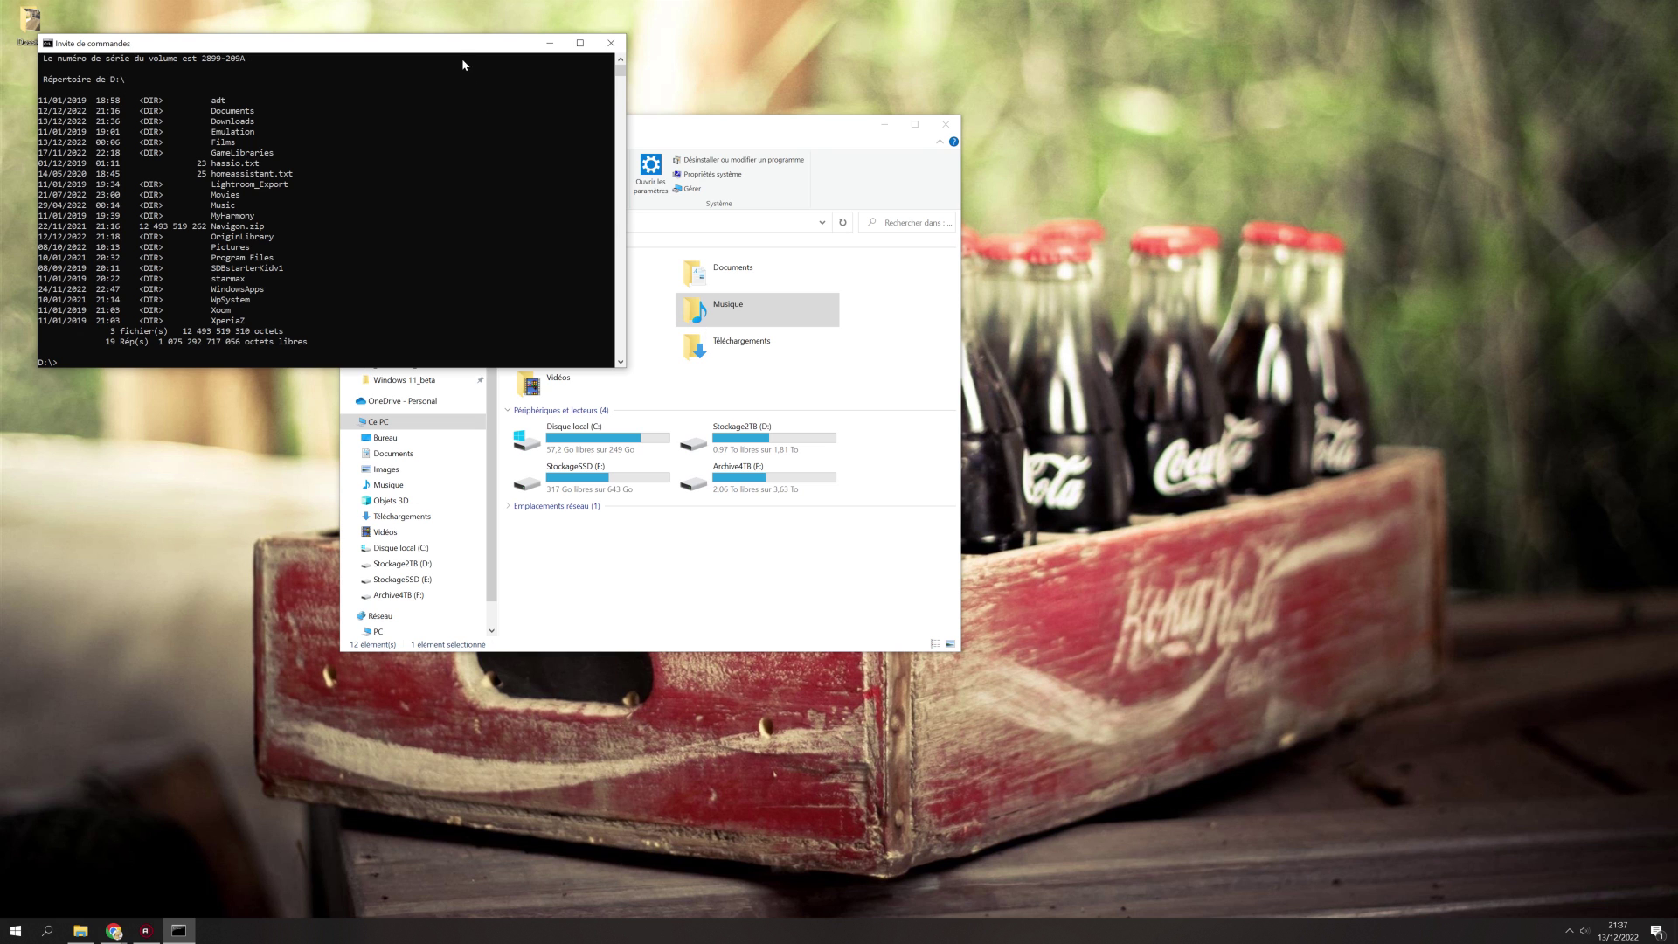
# - Move the command prompt window with the D:\ directory listing down so the folders in Ce PC are uncovered
pyautogui.moveTo(462, 42); pyautogui.dragTo(851, 251)
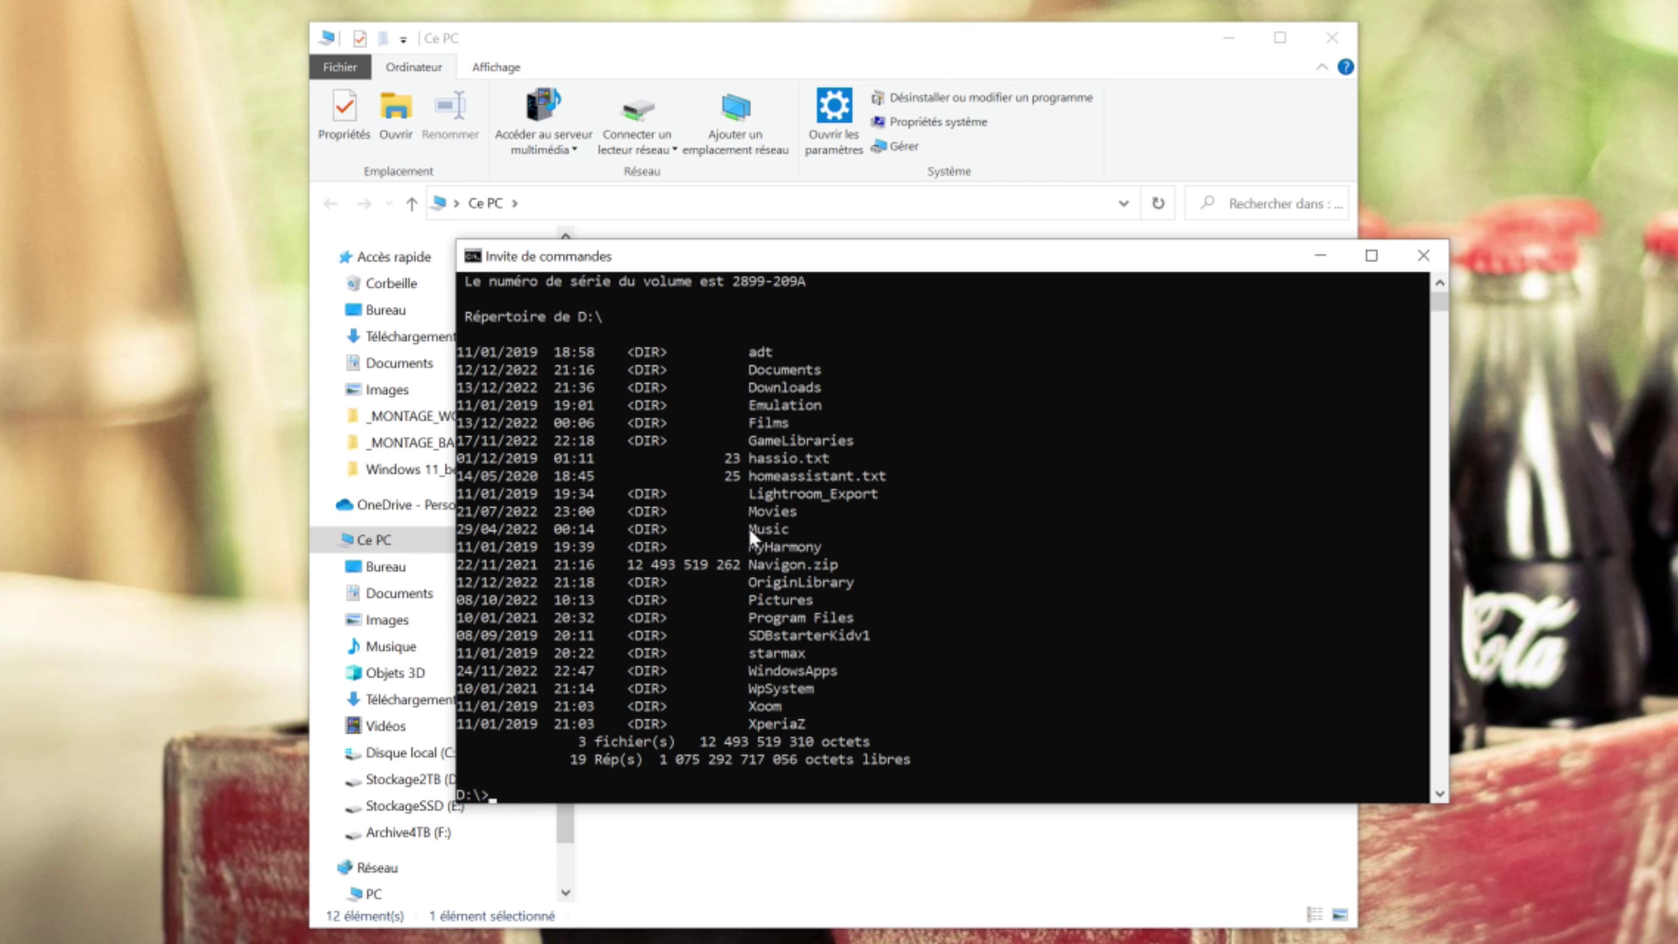
pyautogui.moveTo(948, 257); pyautogui.dragTo(970, 520)
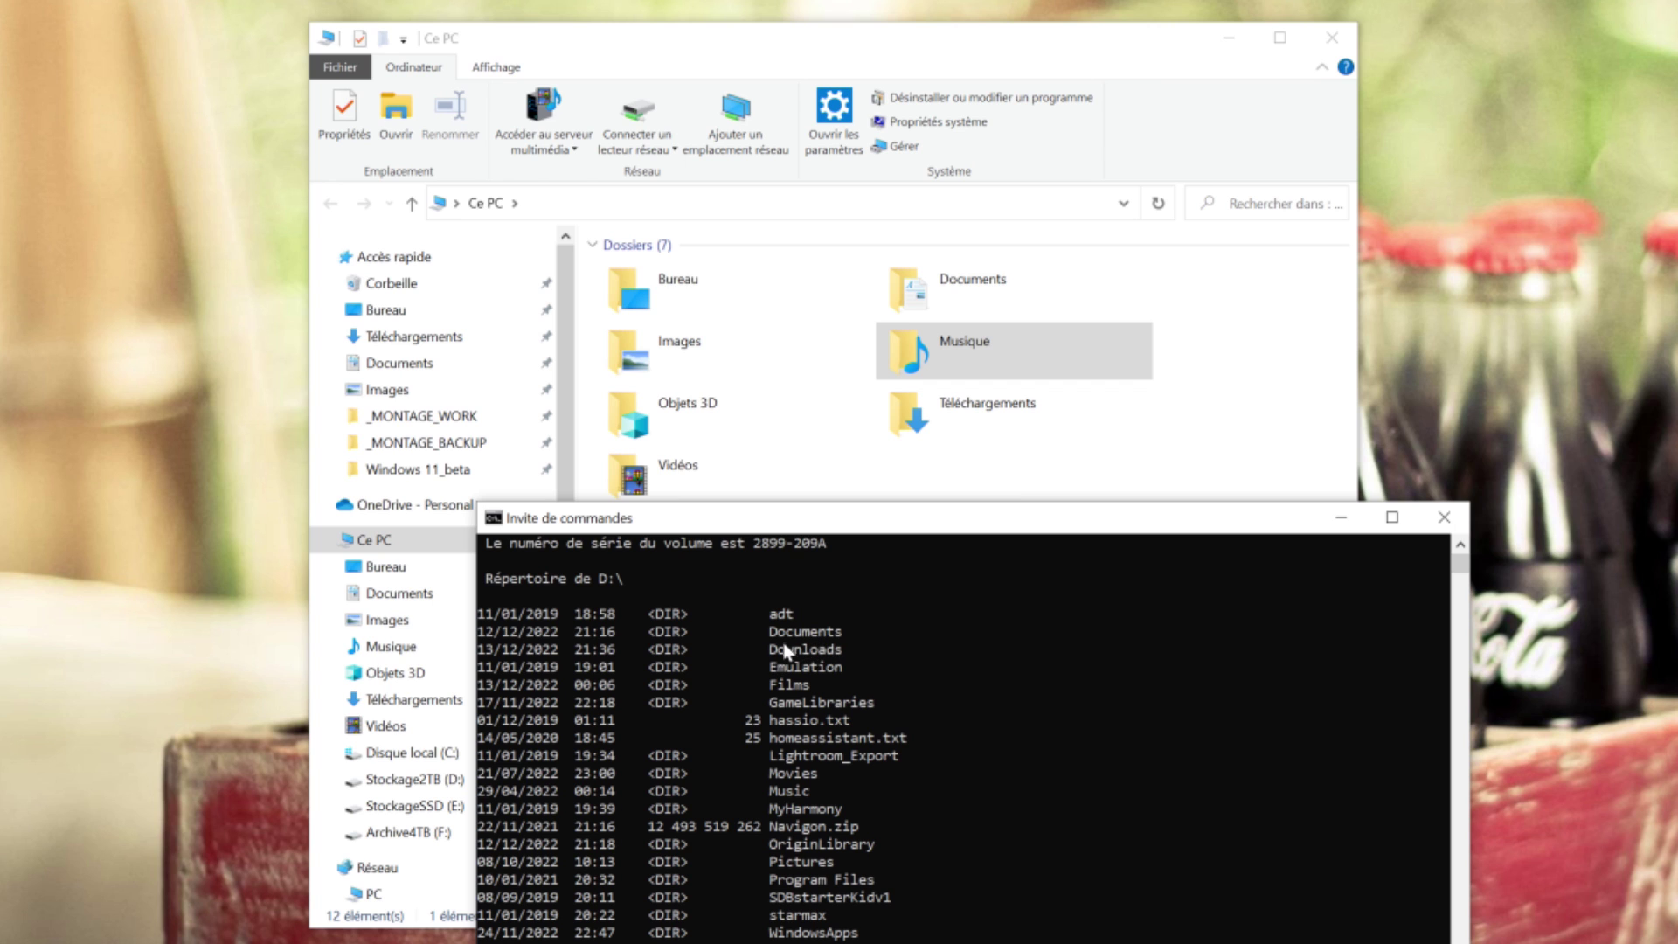
# - Compare the Musique folder's storage path with the folder name in the D:\ directory listing, and cancel its properties
pyautogui.rightClick(973, 370)
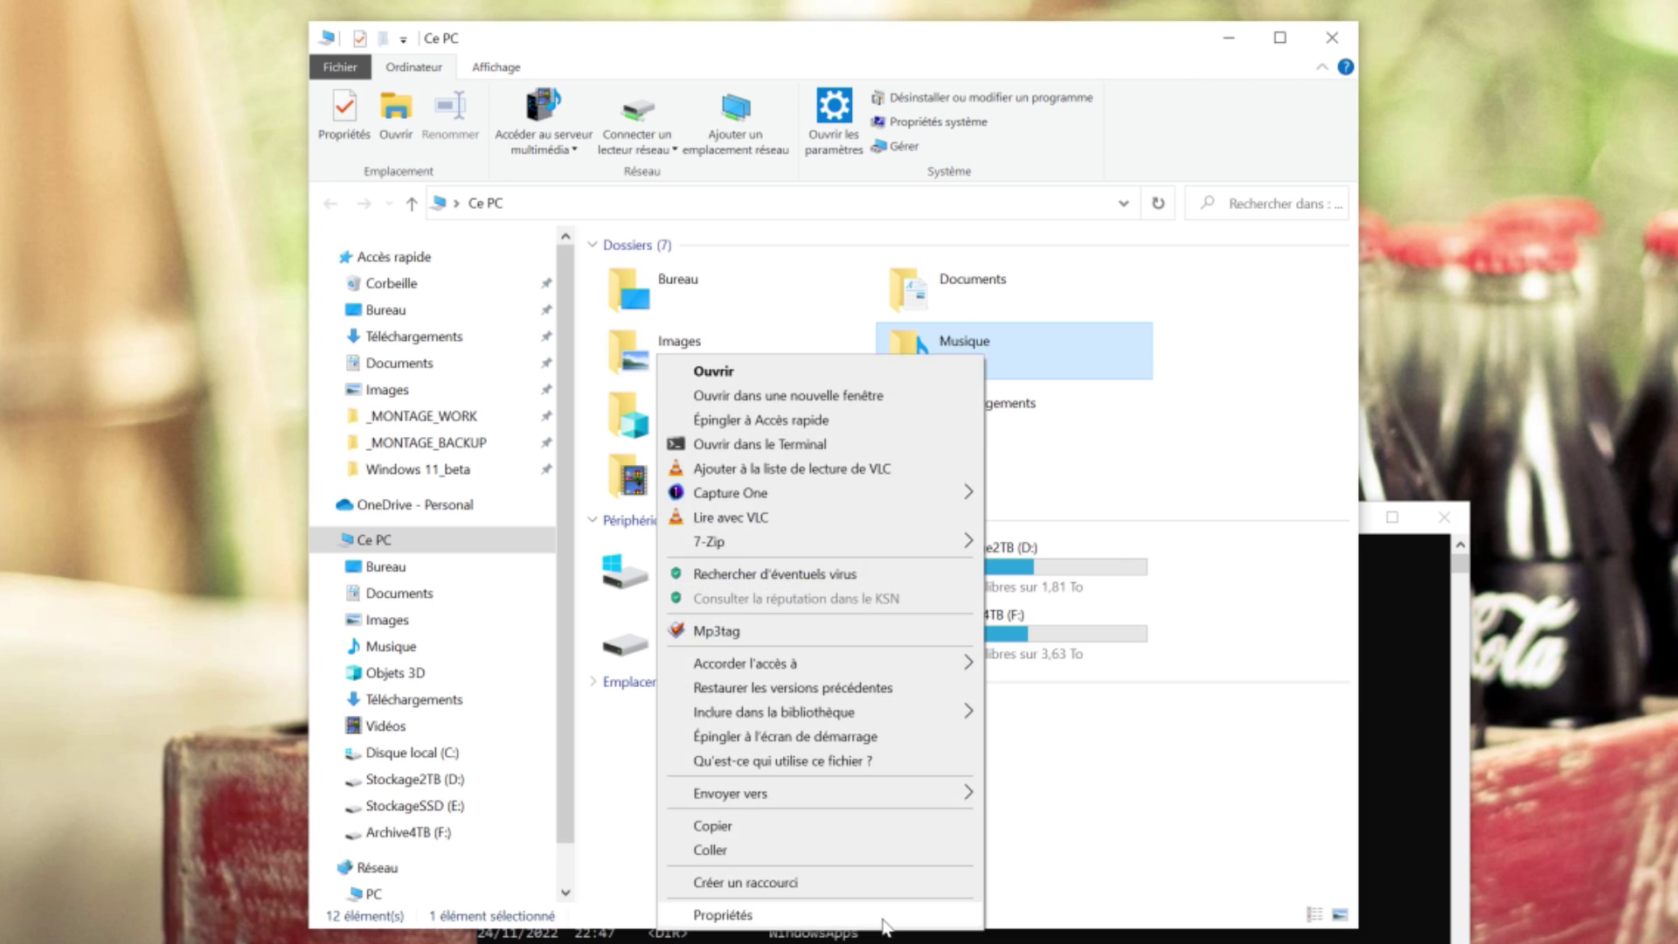
pyautogui.click(883, 914)
pyautogui.click(1210, 405)
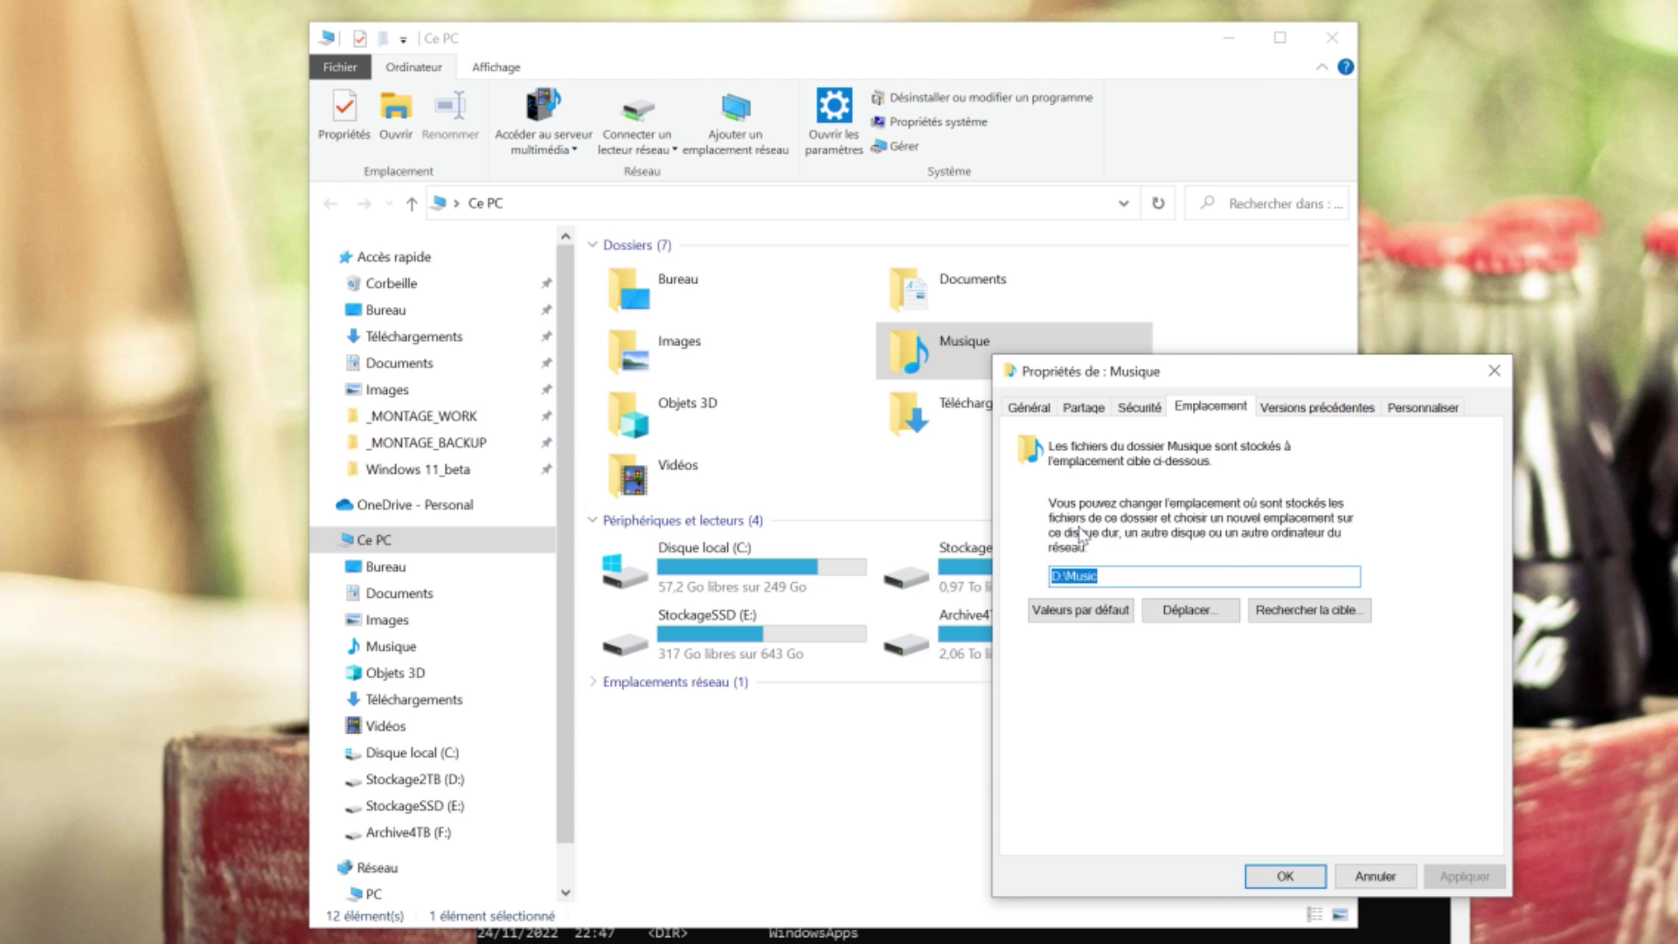
pyautogui.click(1374, 874)
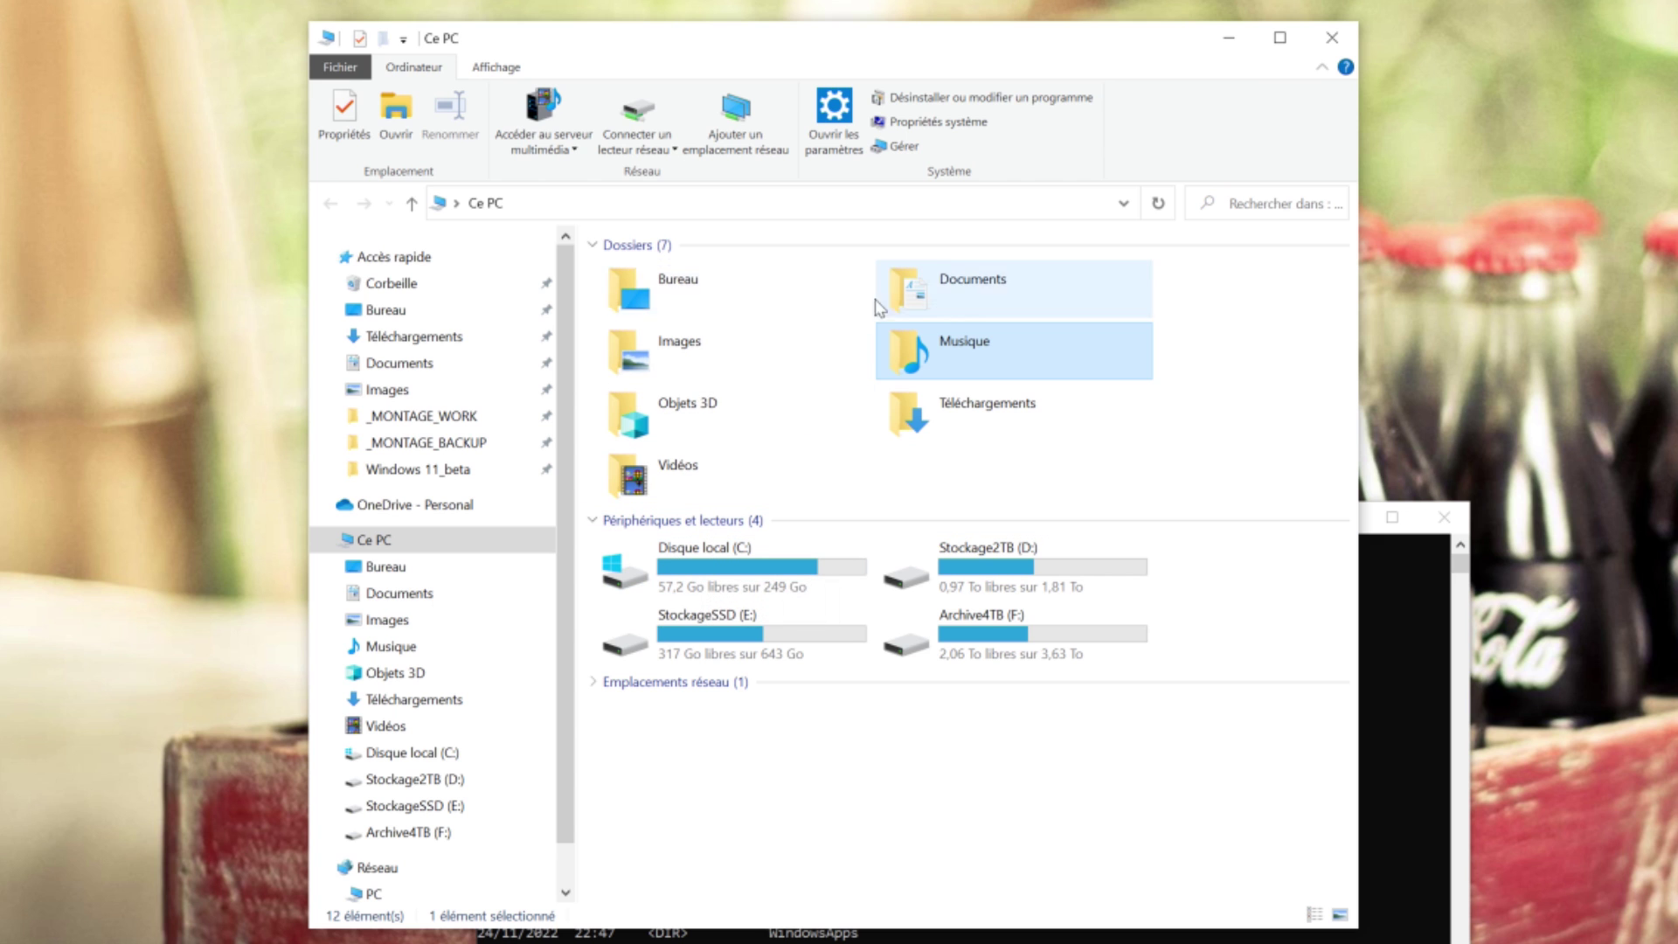
# - Display the Documents folder's storage location settings again and move the properties window aside
pyautogui.click(952, 286)
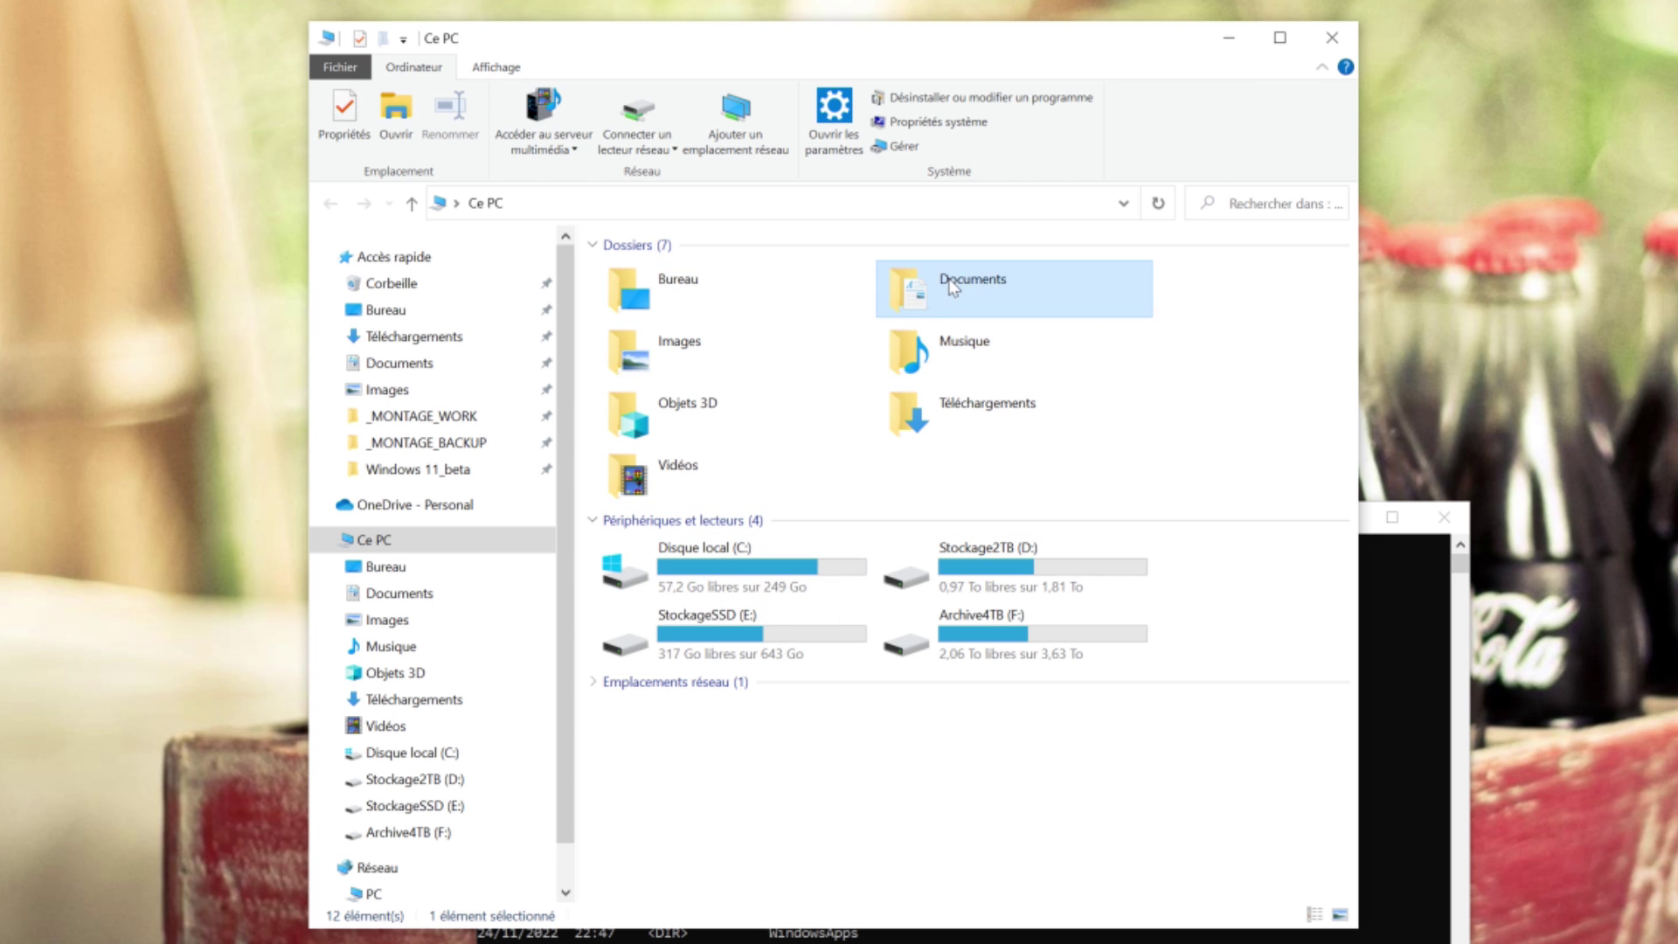
pyautogui.rightClick(952, 286)
pyautogui.click(905, 837)
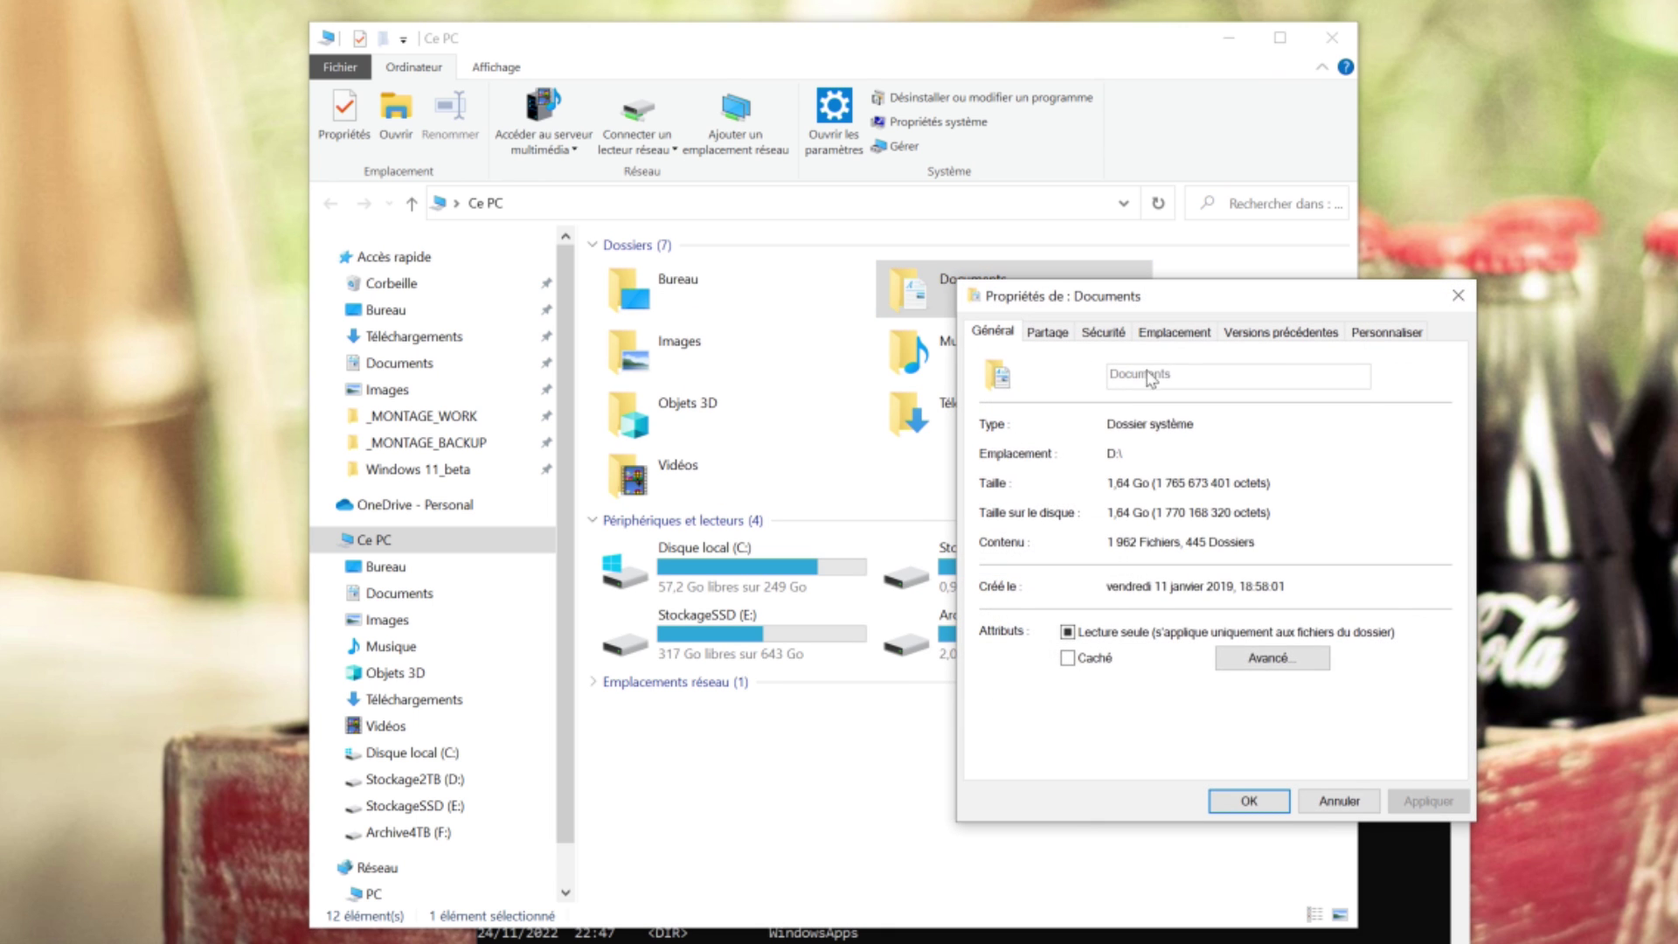
pyautogui.click(1173, 332)
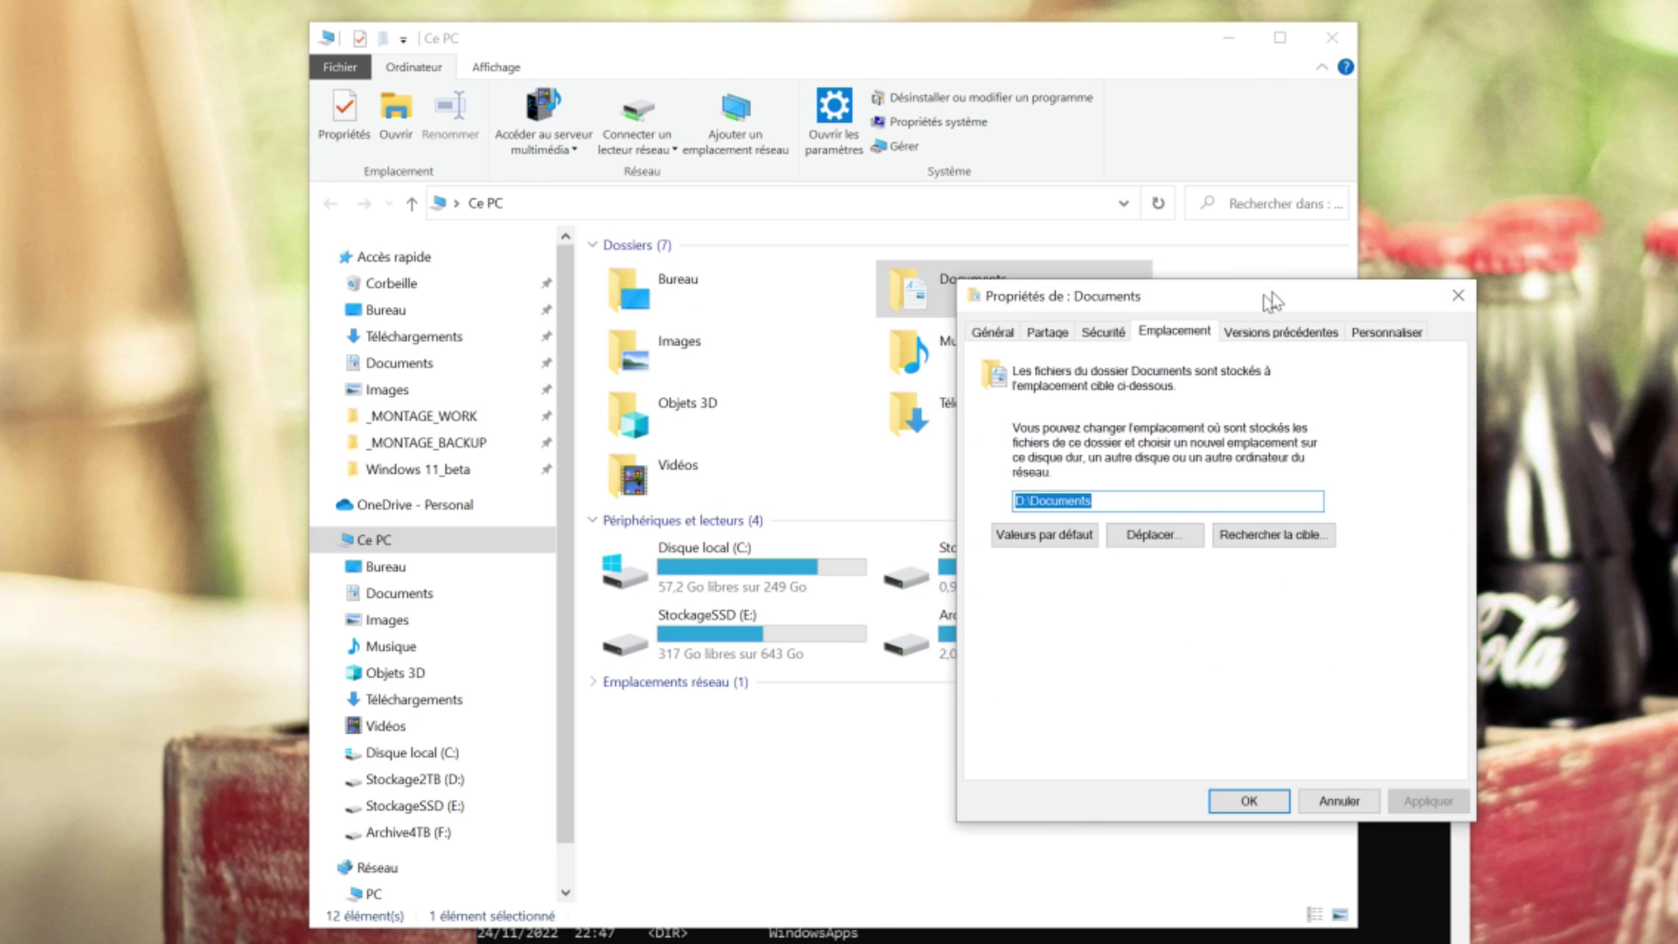
pyautogui.moveTo(1271, 301); pyautogui.dragTo(1387, 273)
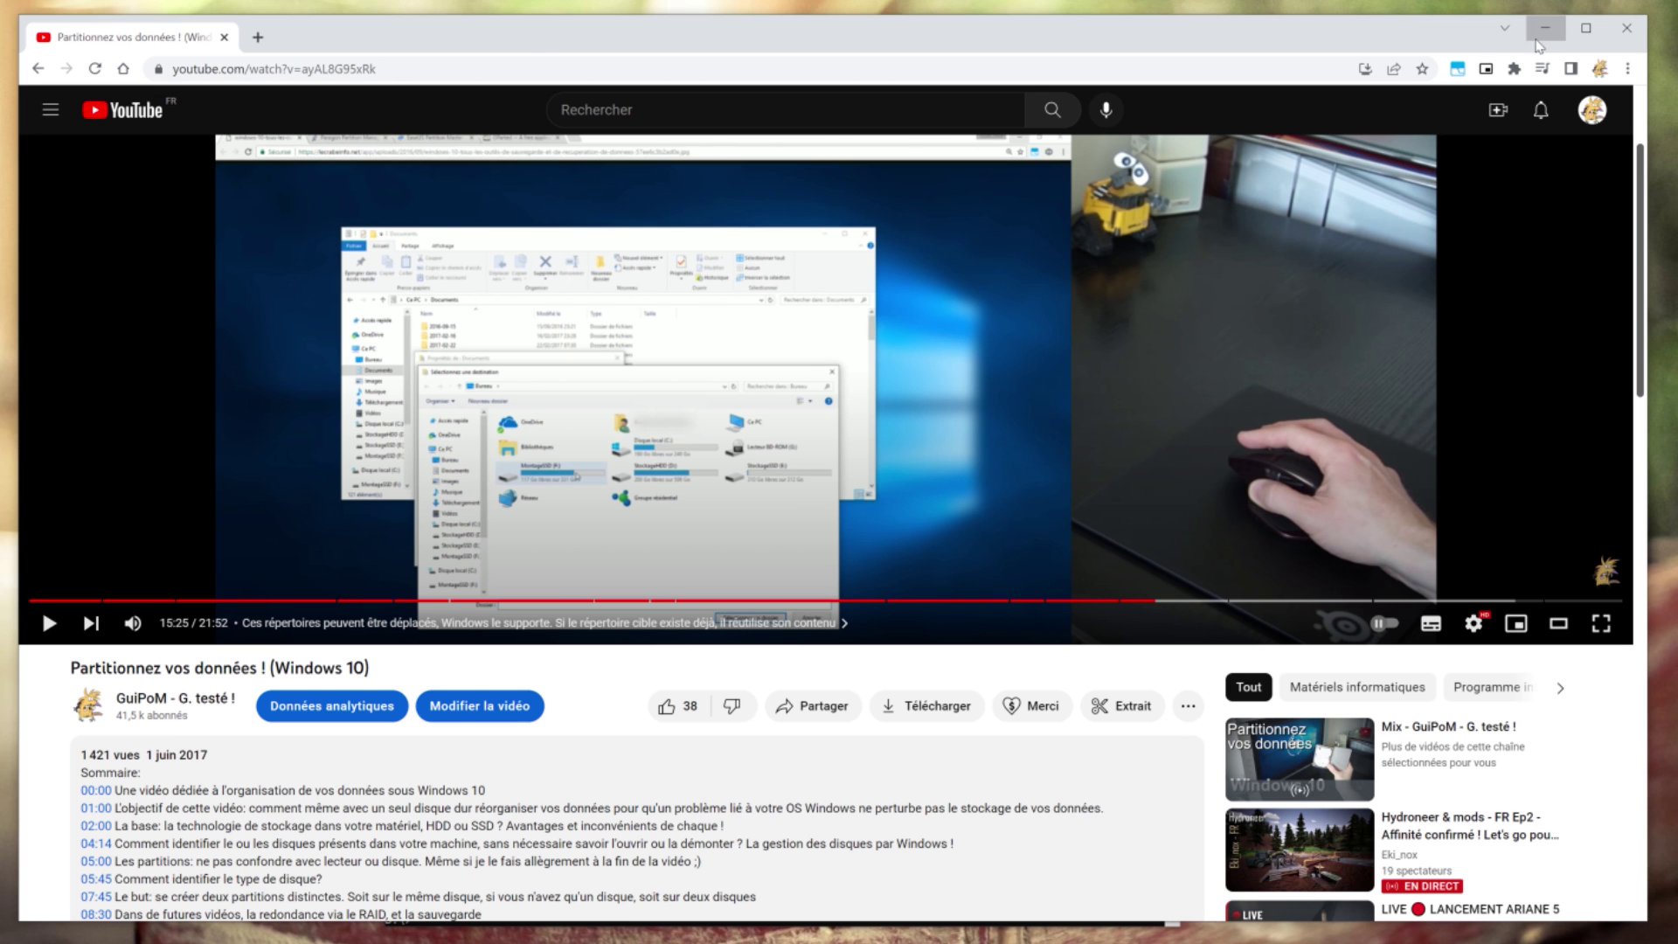
# - Minimise the browser window, inspect drives C: and D: in Ce PC, and reopen the Documents folder's location settings
pyautogui.click(1545, 28)
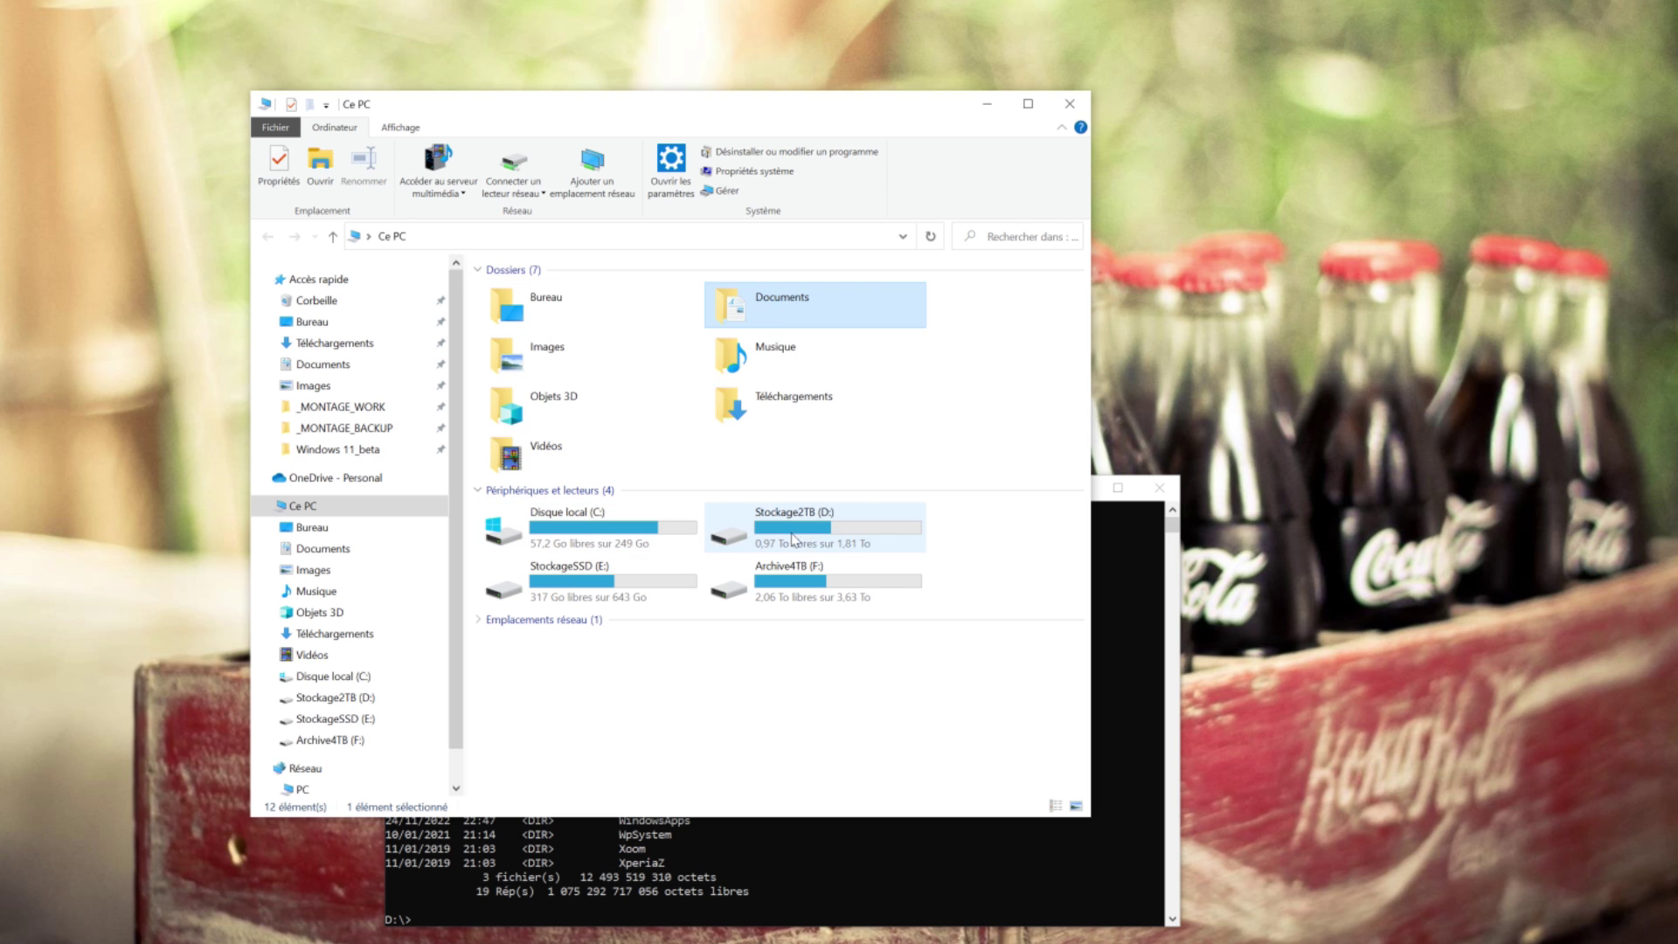
pyautogui.moveTo(849, 535)
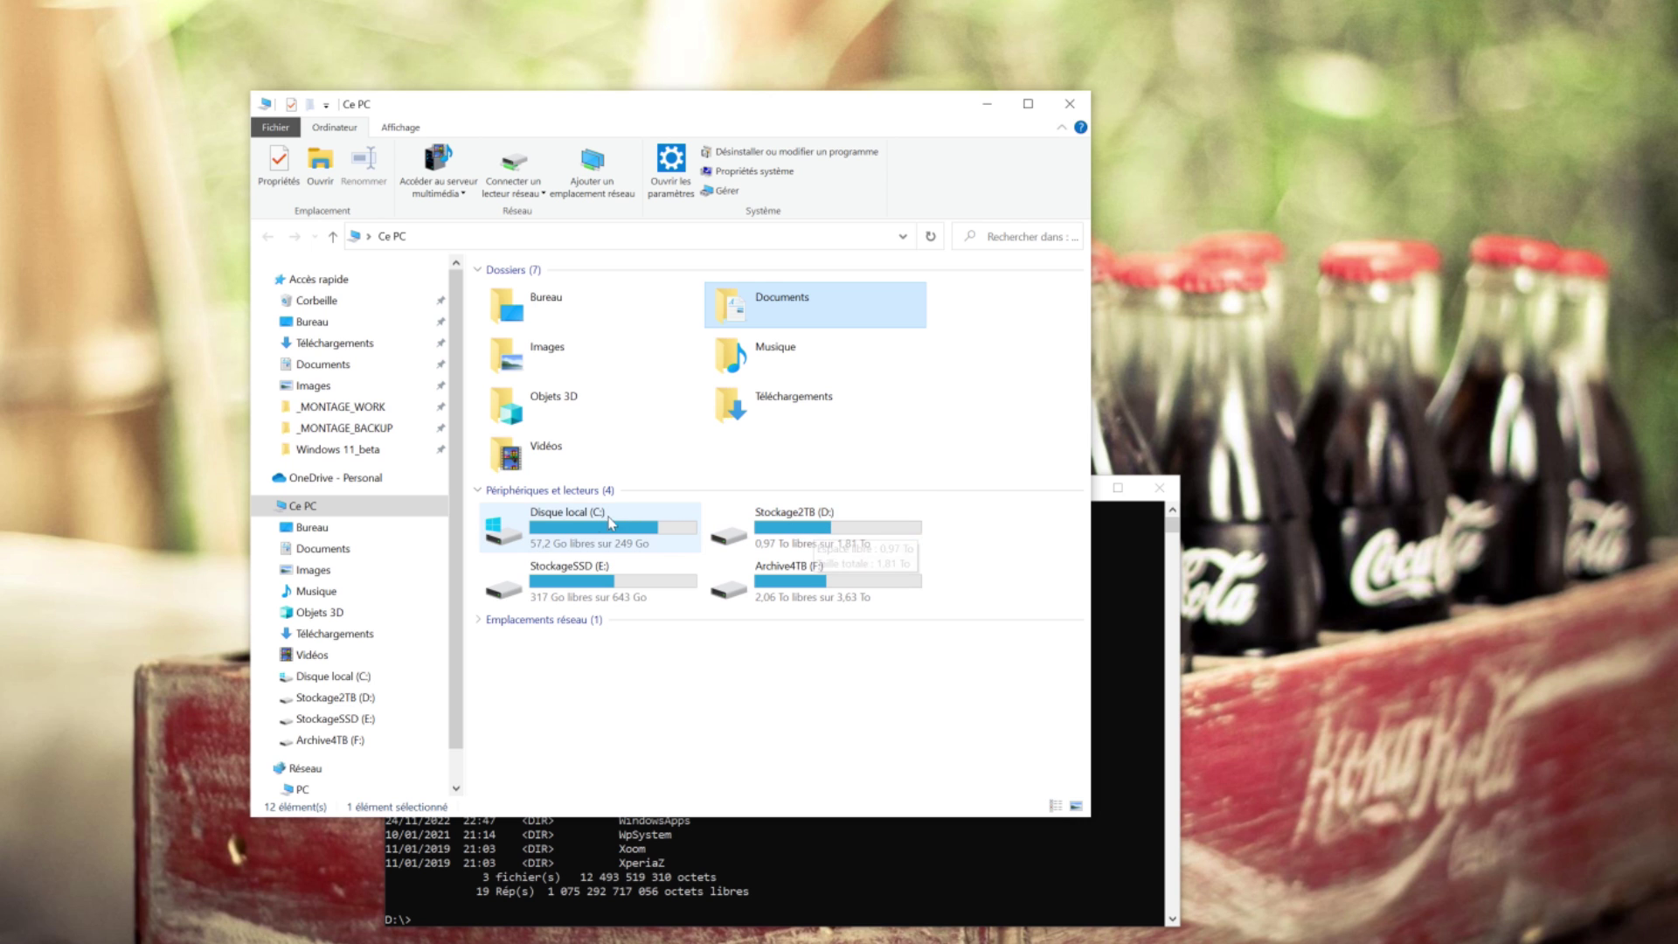
pyautogui.moveTo(589, 531)
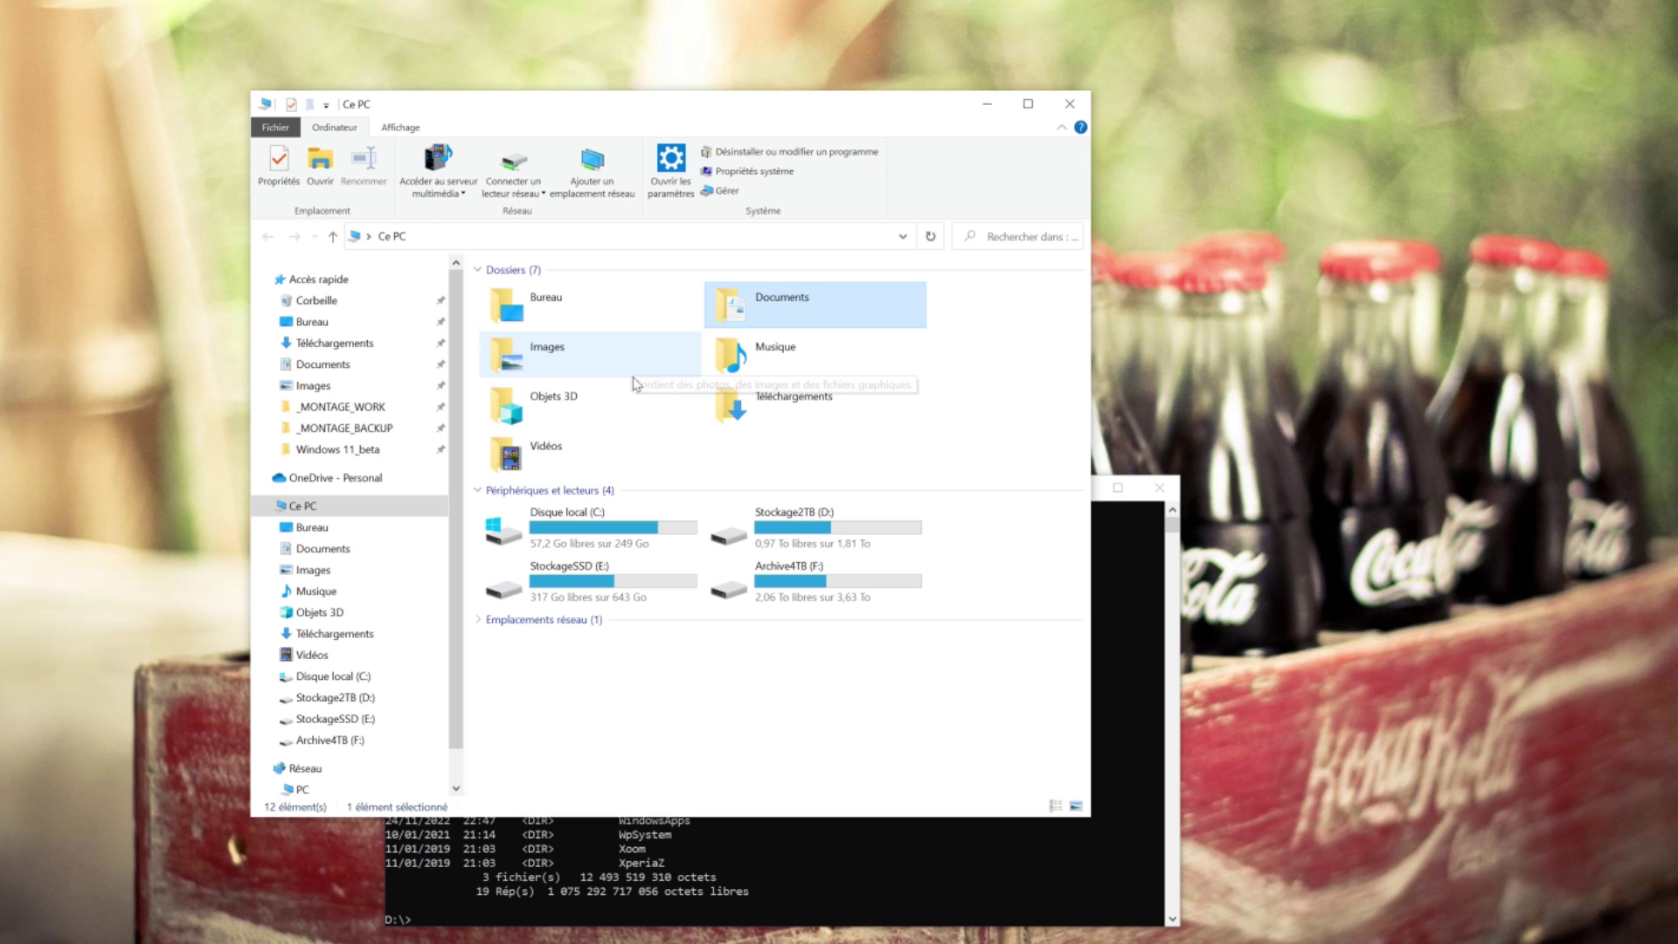
pyautogui.rightClick(776, 306)
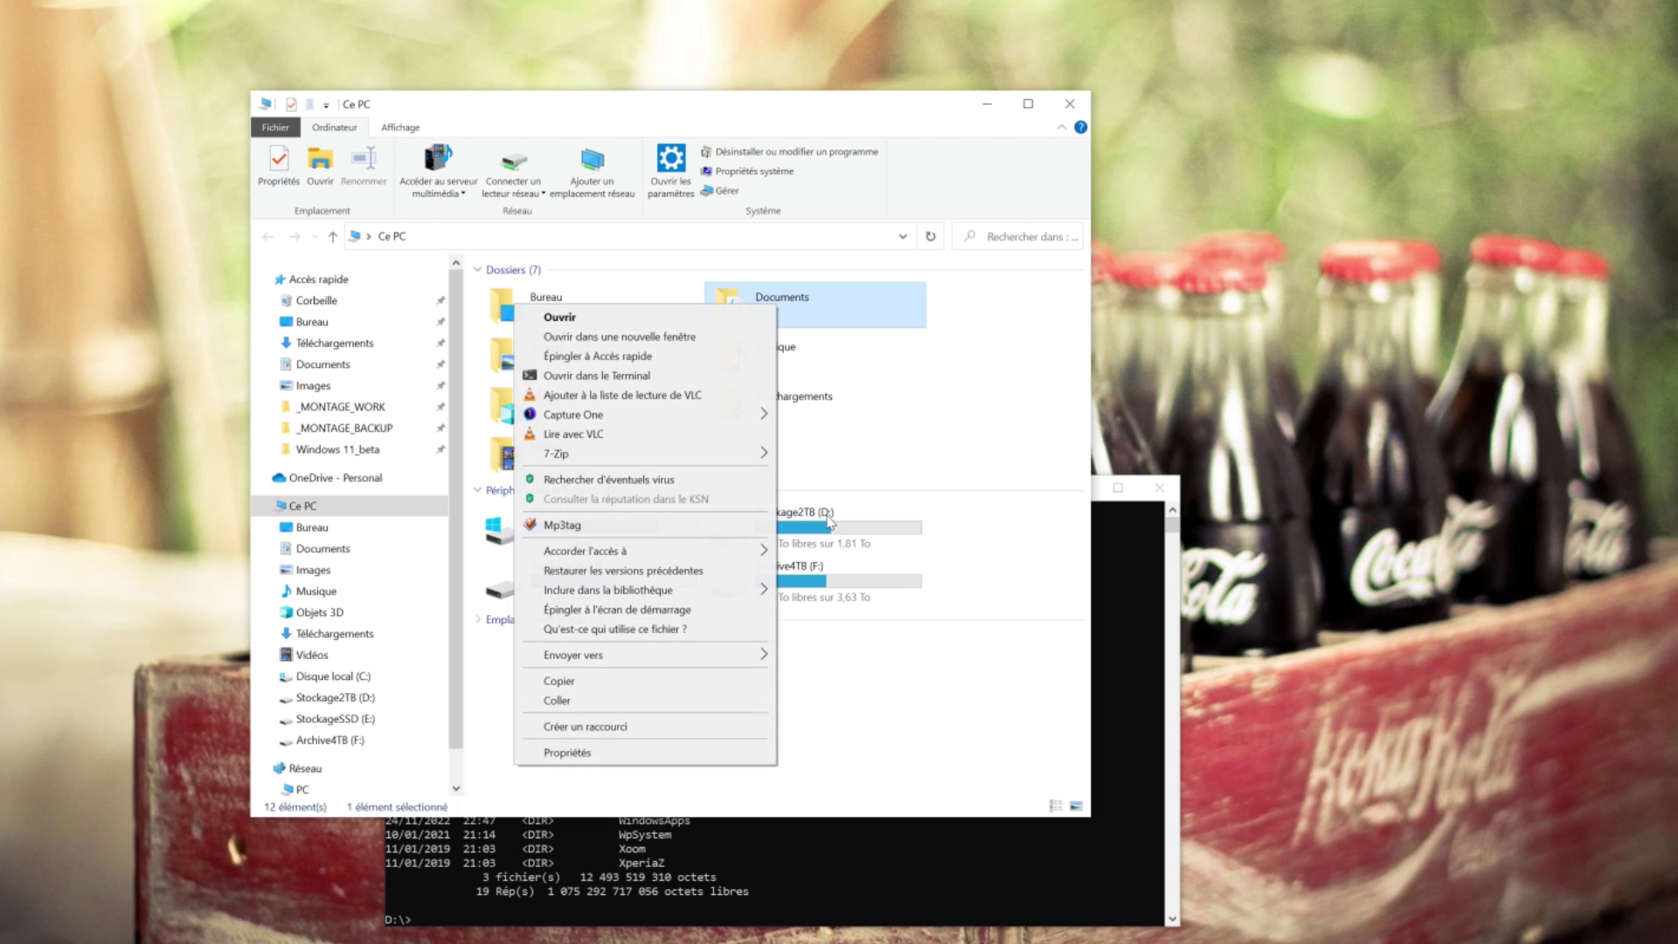
pyautogui.click(704, 752)
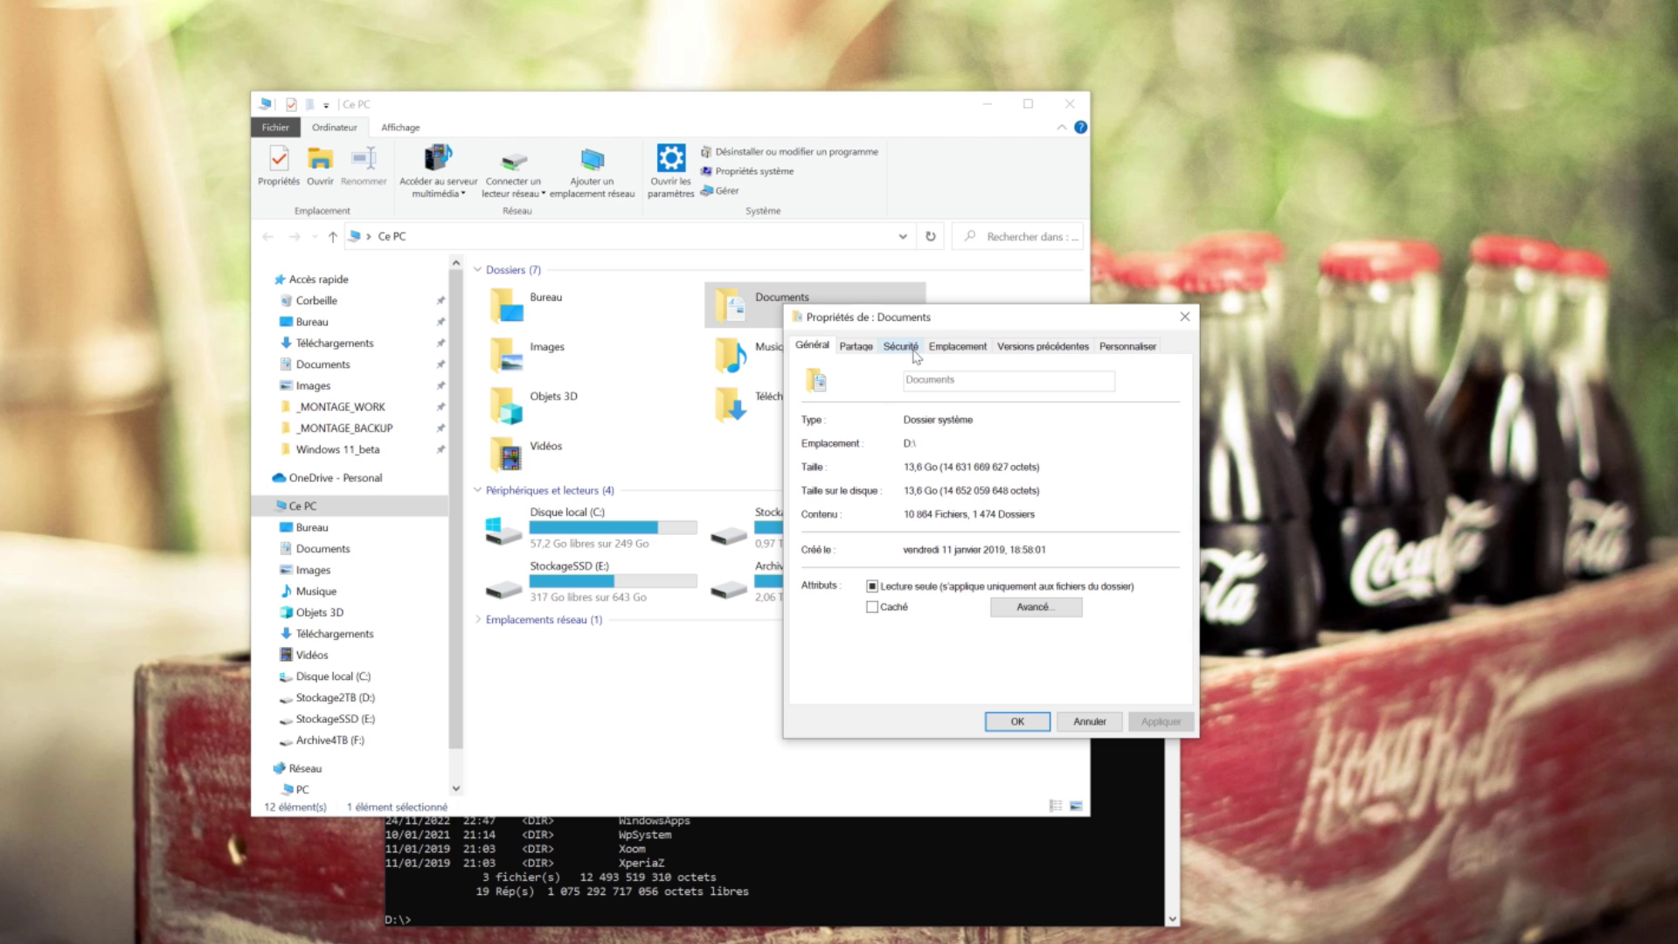
pyautogui.click(942, 348)
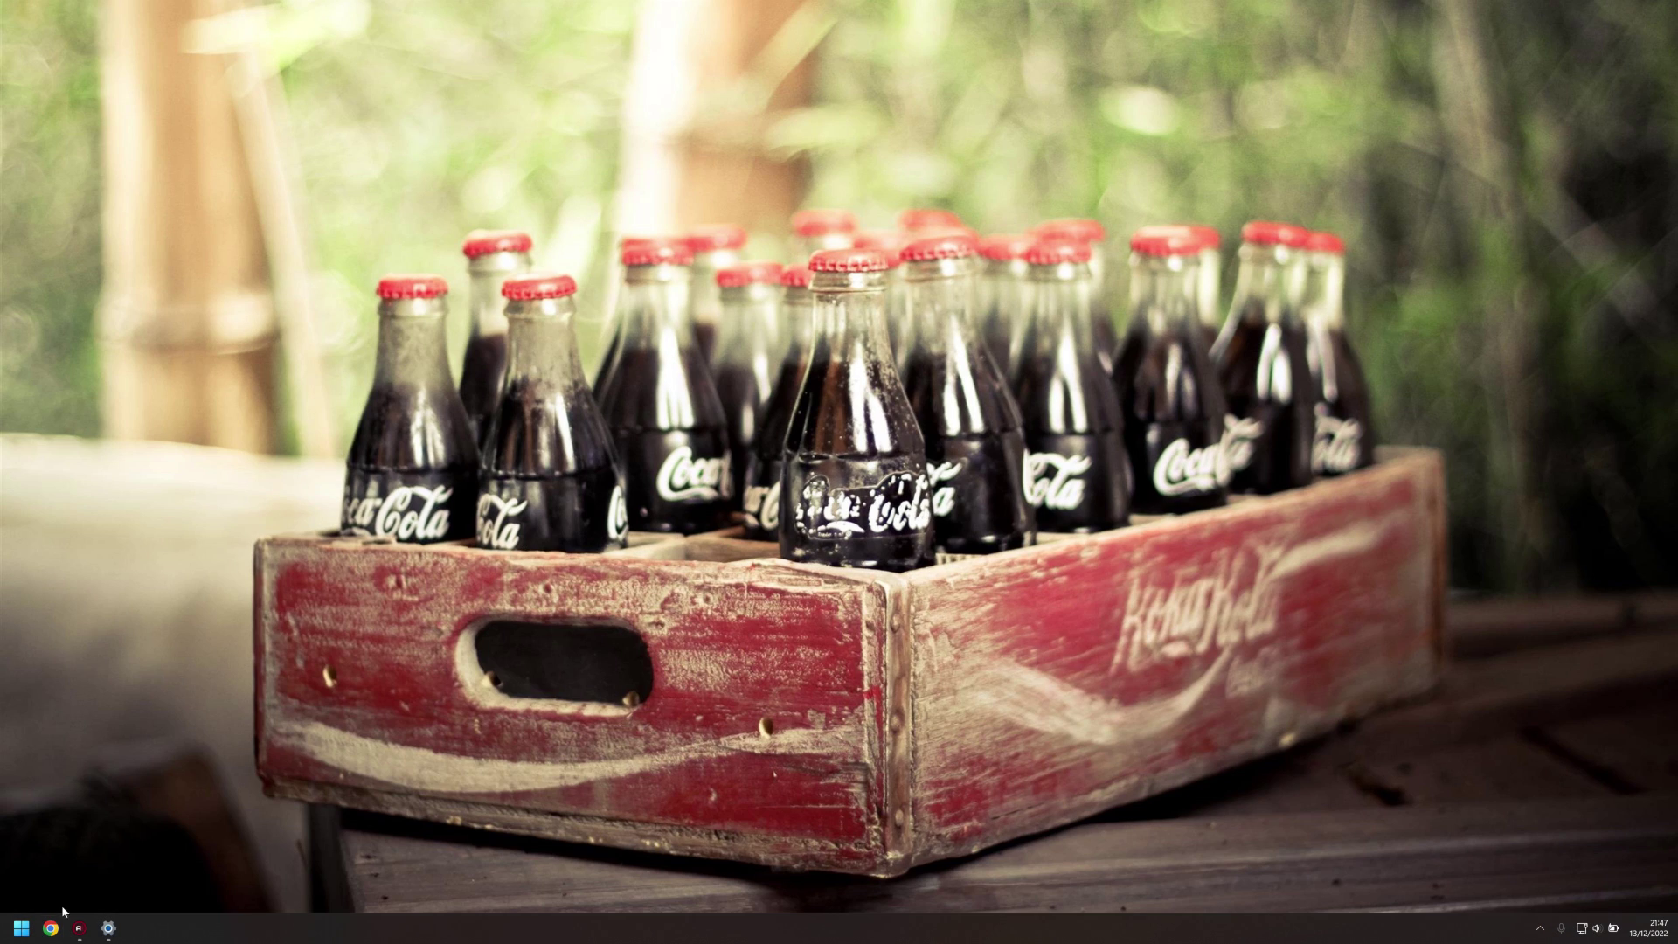
pyautogui.click(26, 930)
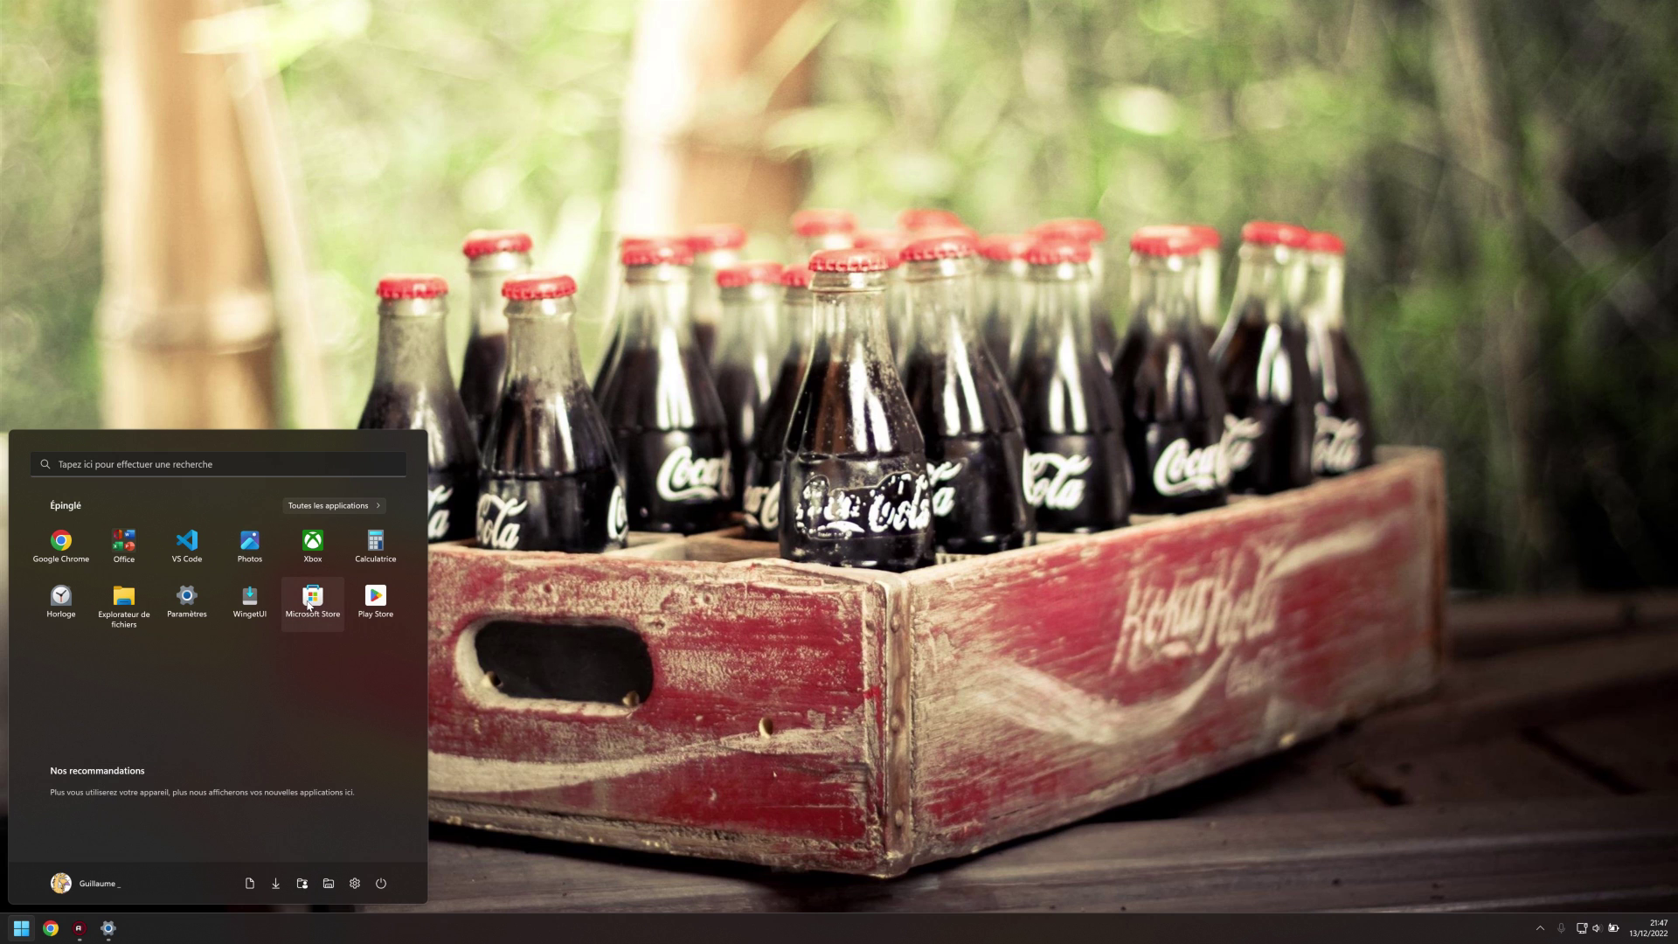
pyautogui.click(715, 574)
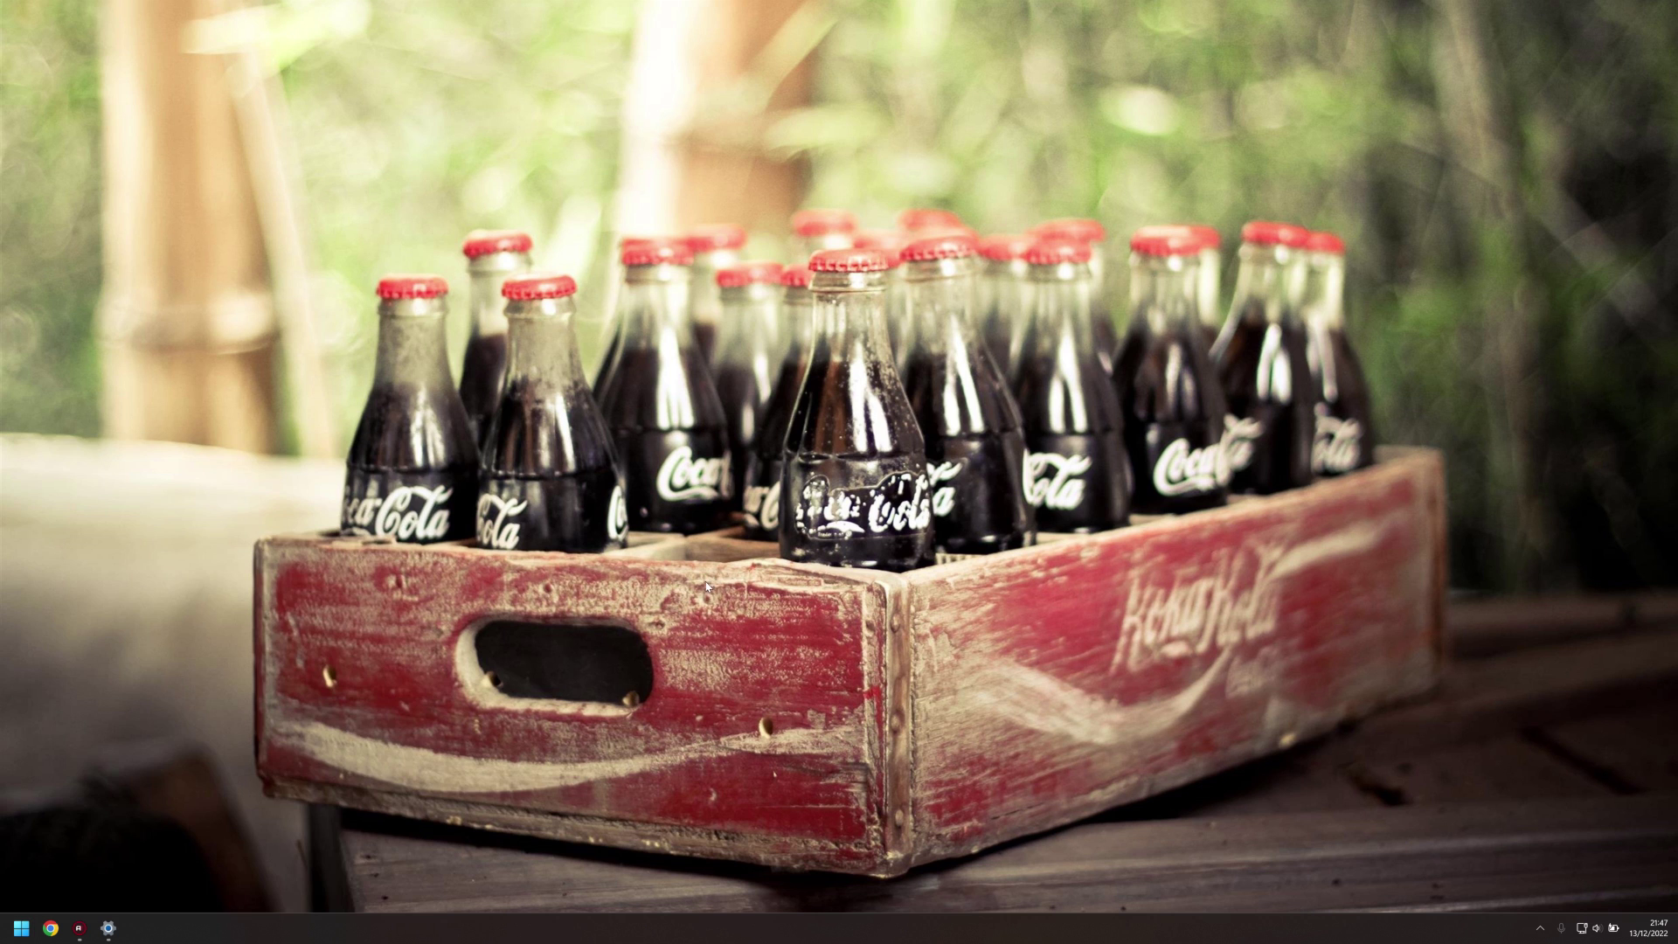
# - Open a file explorer window, view the contents of the Images folder, and return to Accueil
pyautogui.press('super+e')
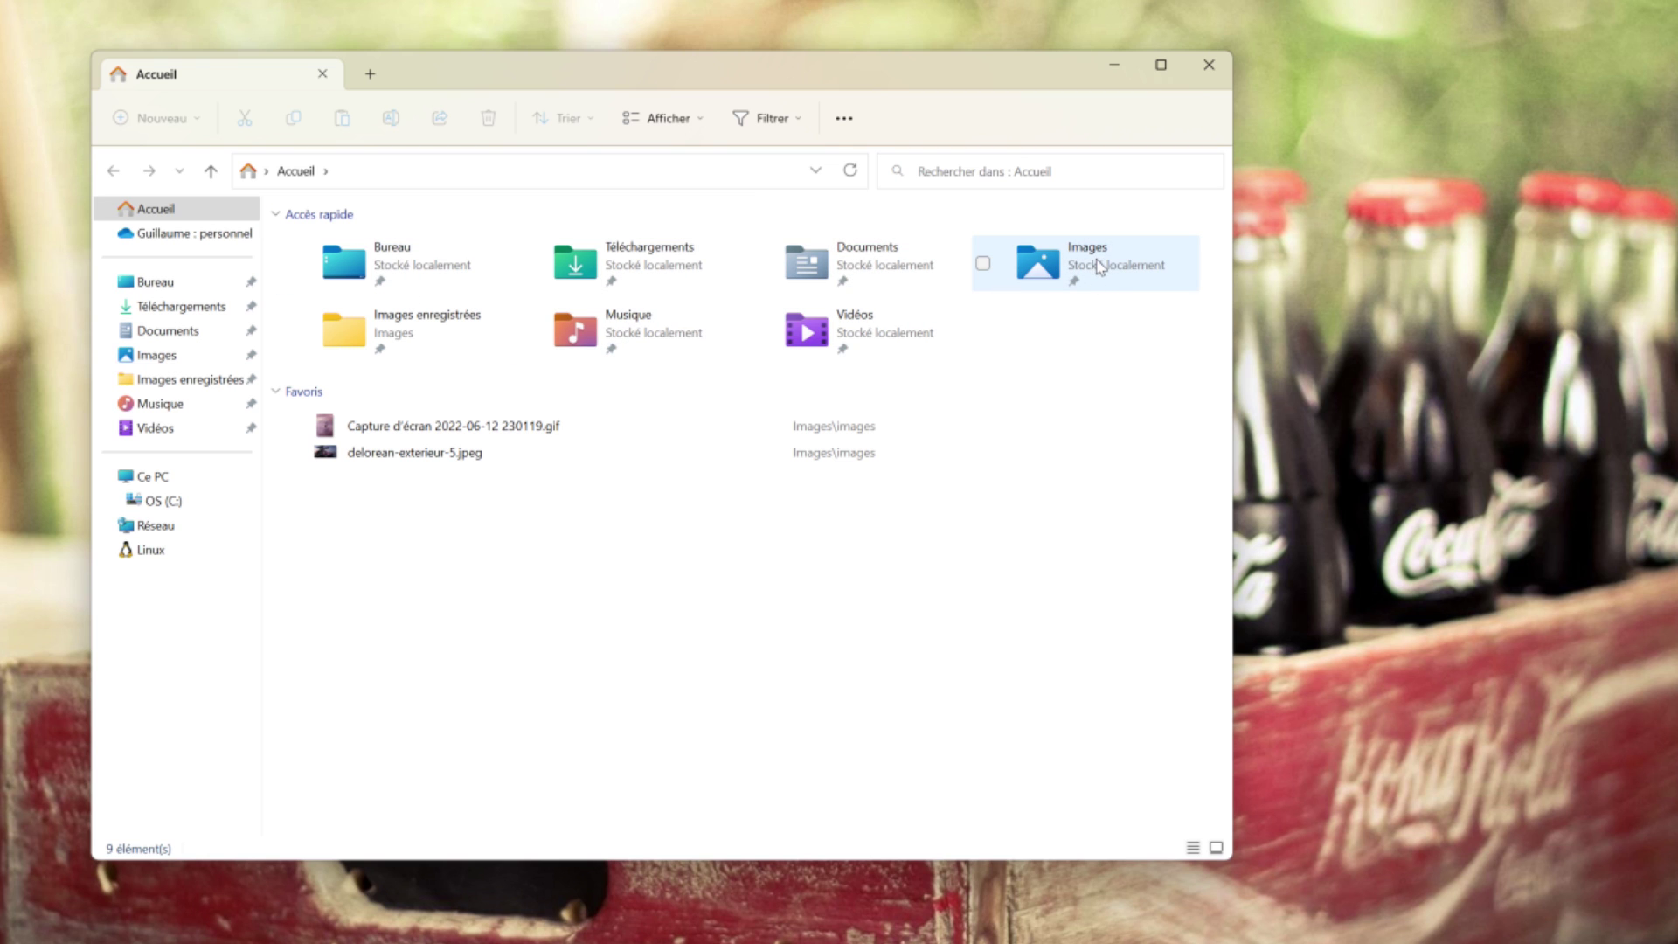
pyautogui.doubleClick(970, 274)
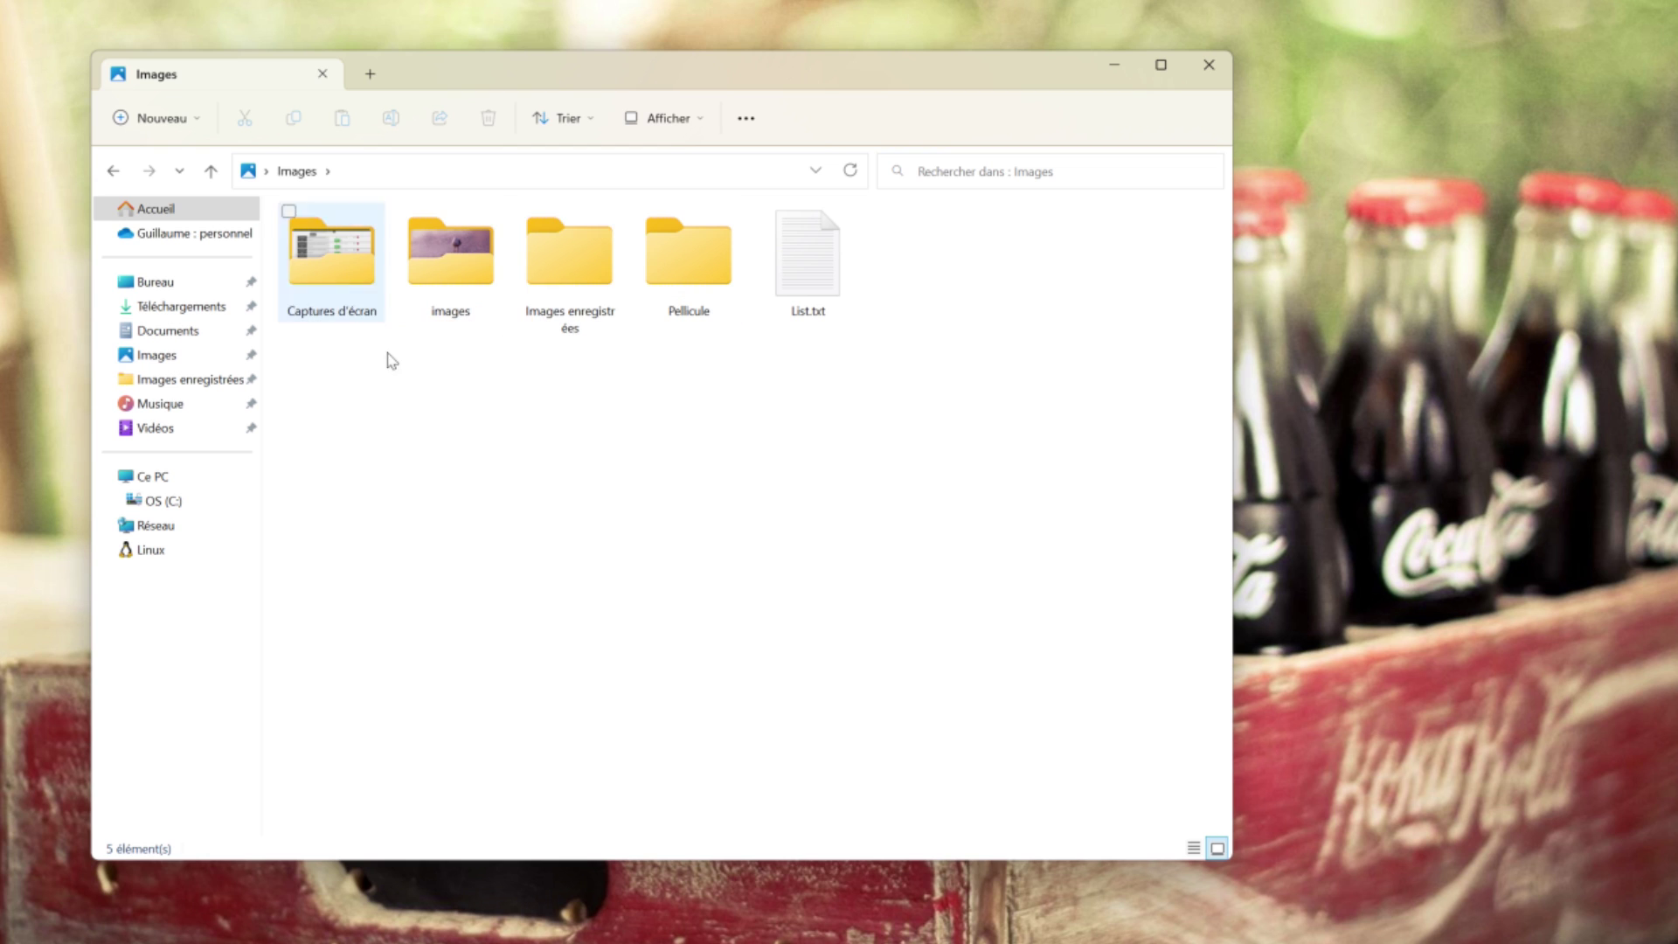
pyautogui.hotkey('alt', 'Left')
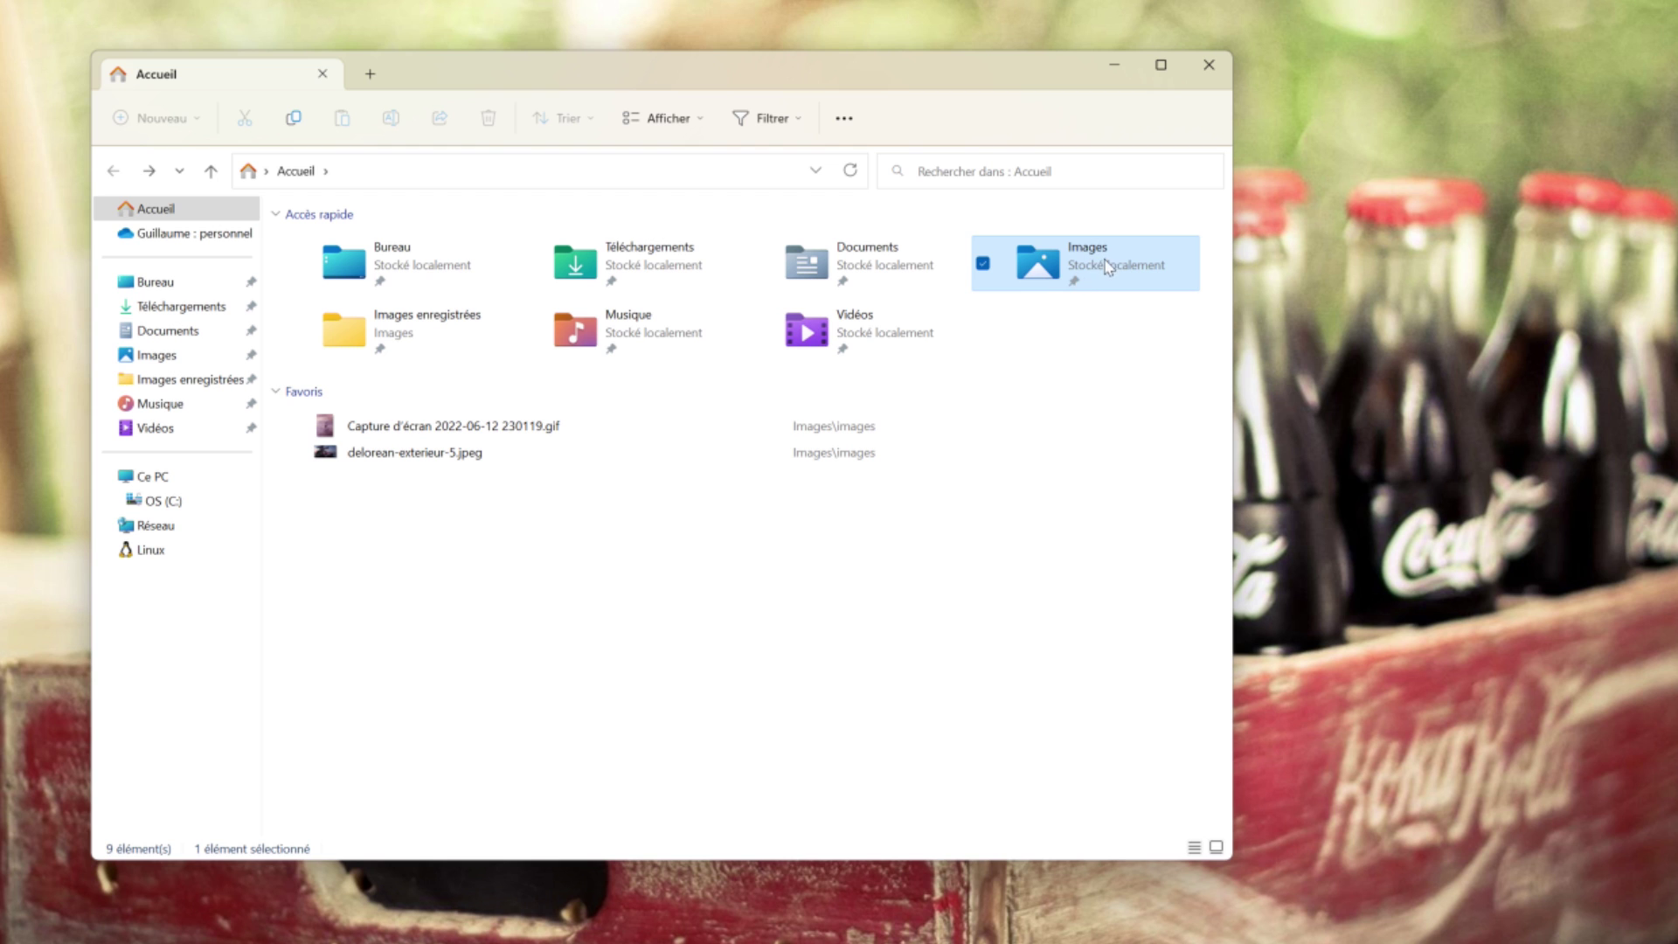
# - Display the Images folder's storage location settings, move the properties window aside, and examine the storage path
pyautogui.rightClick(1112, 273)
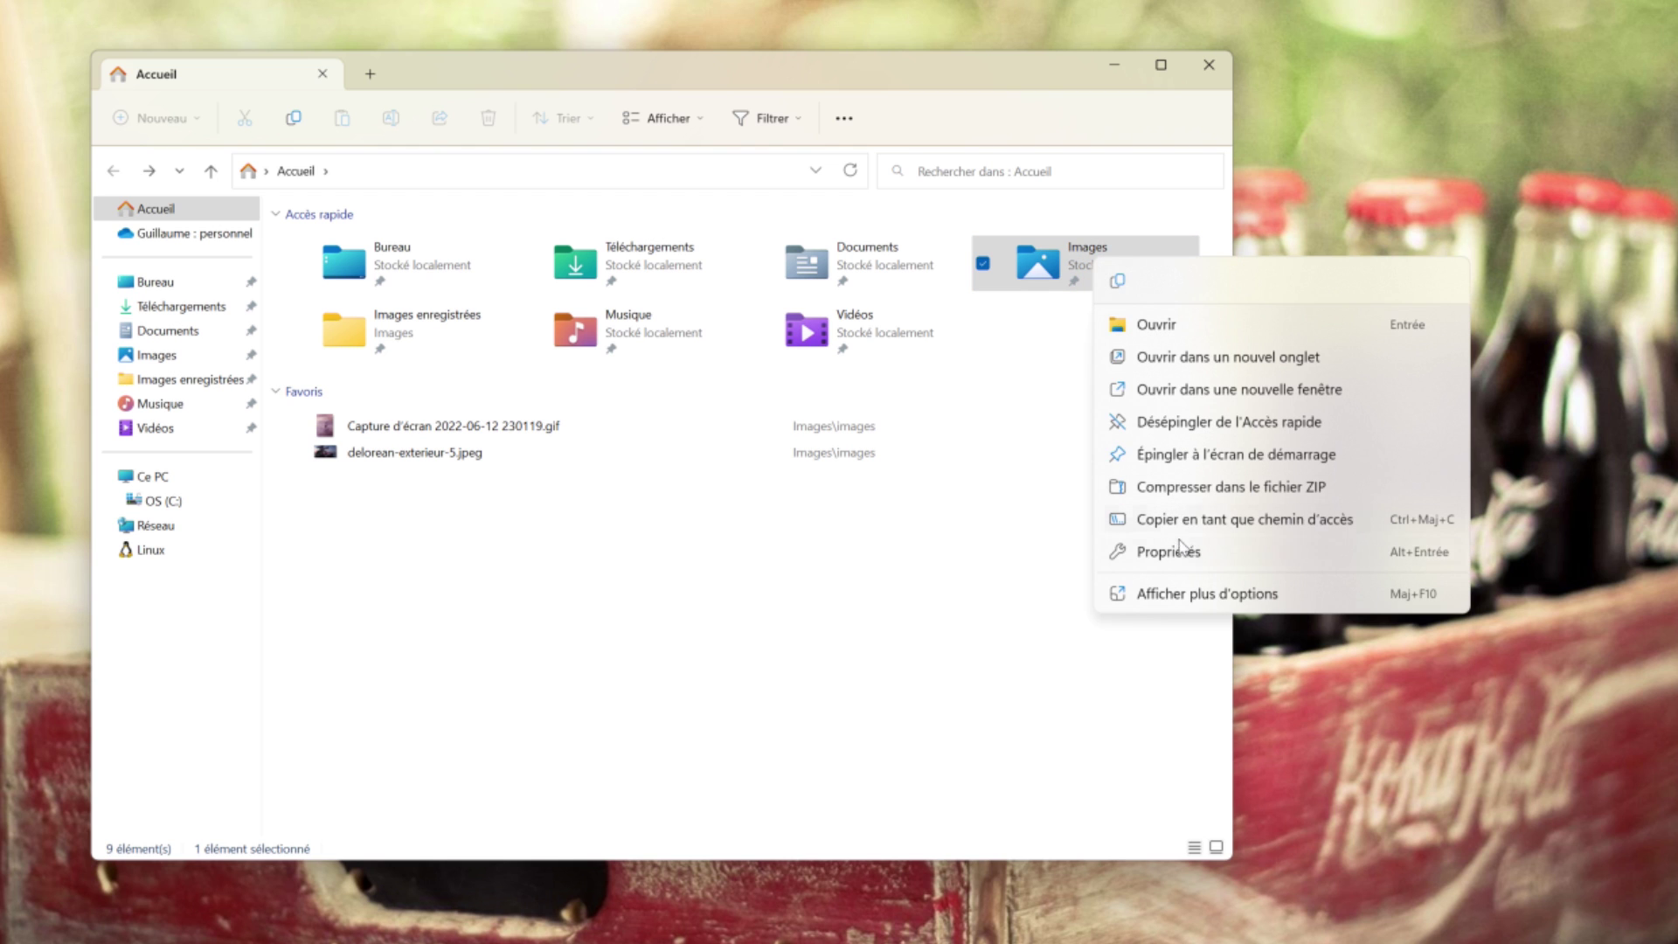
pyautogui.click(1171, 552)
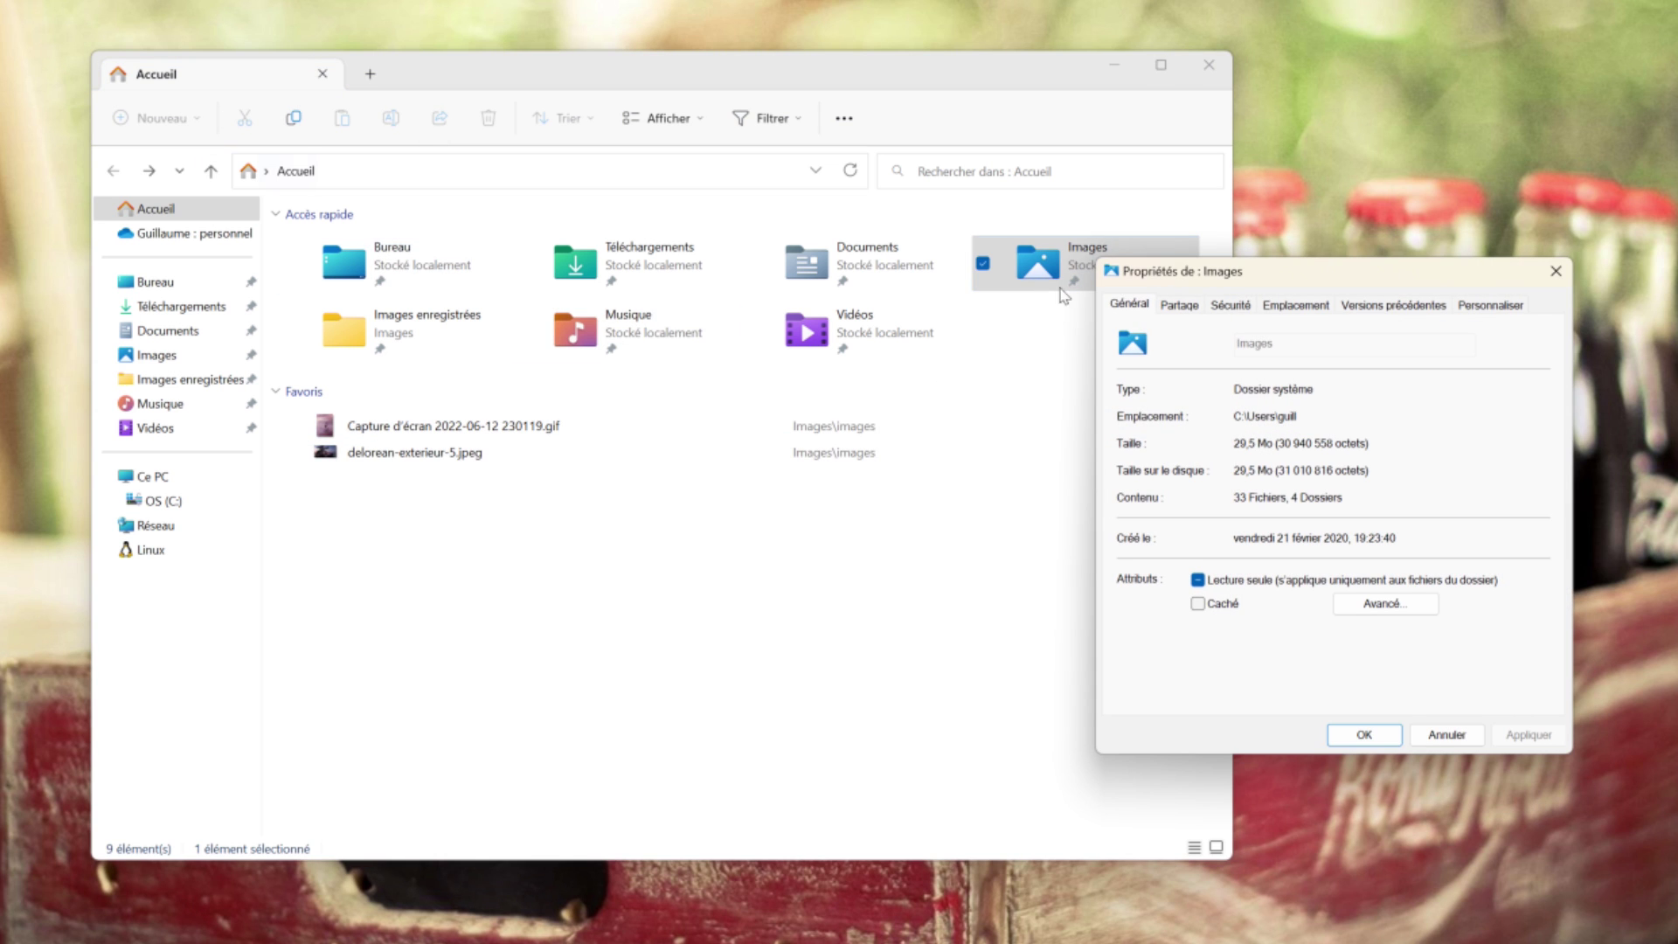
pyautogui.click(1295, 304)
pyautogui.moveTo(1215, 270); pyautogui.dragTo(1031, 317)
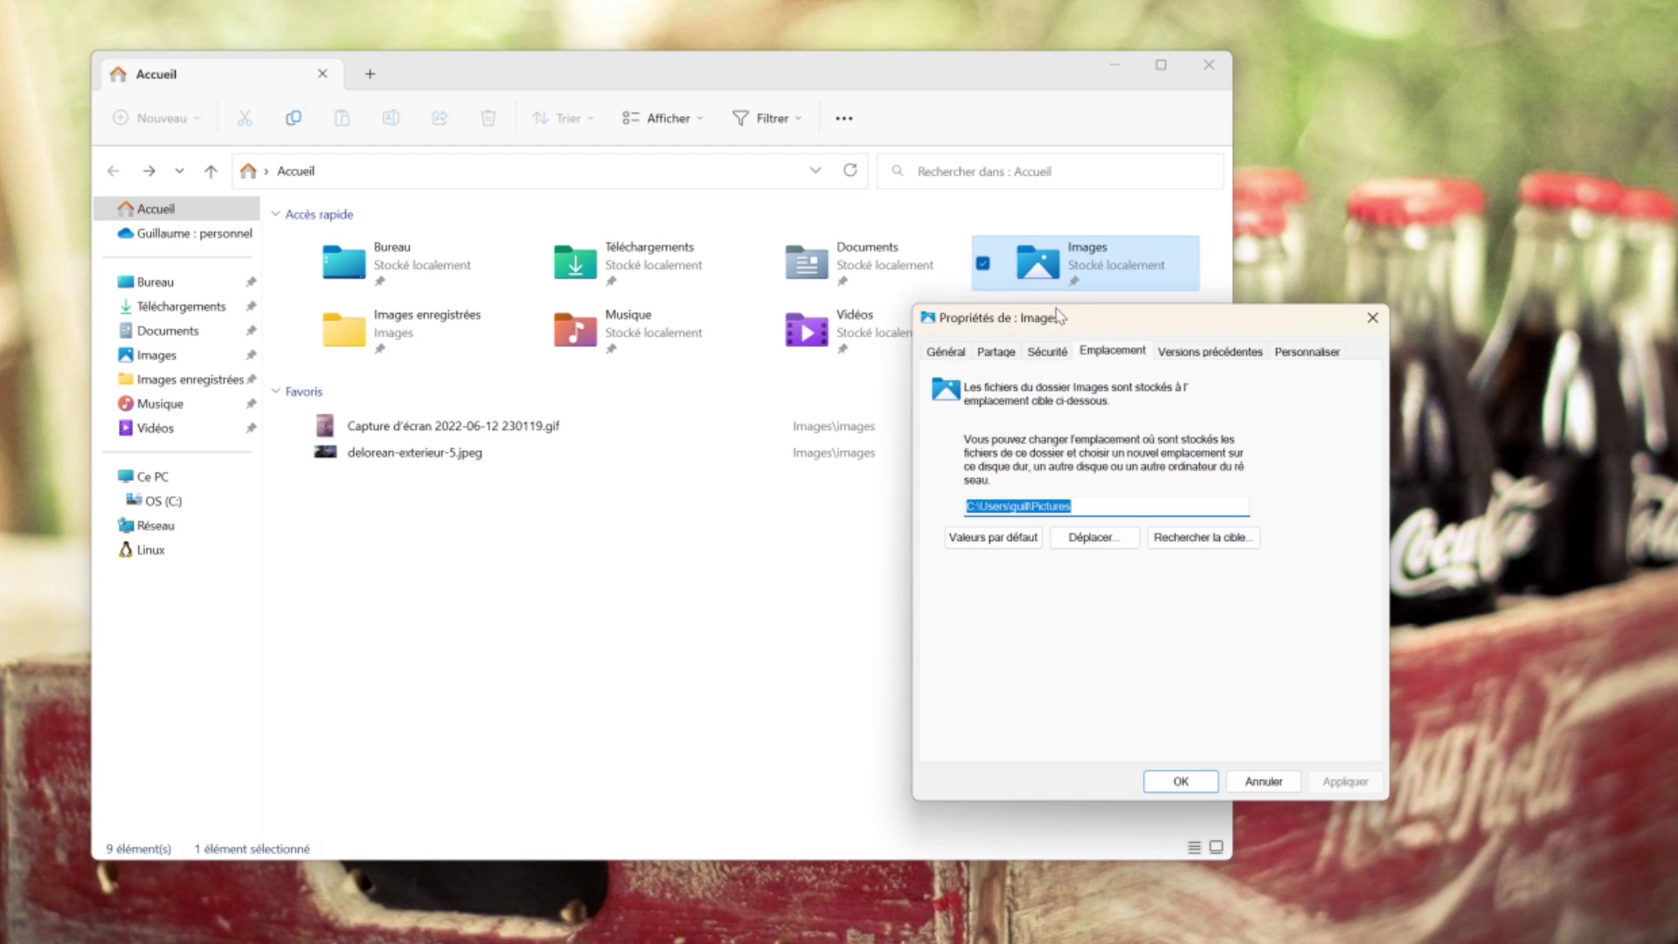
pyautogui.moveTo(1089, 505); pyautogui.dragTo(965, 508)
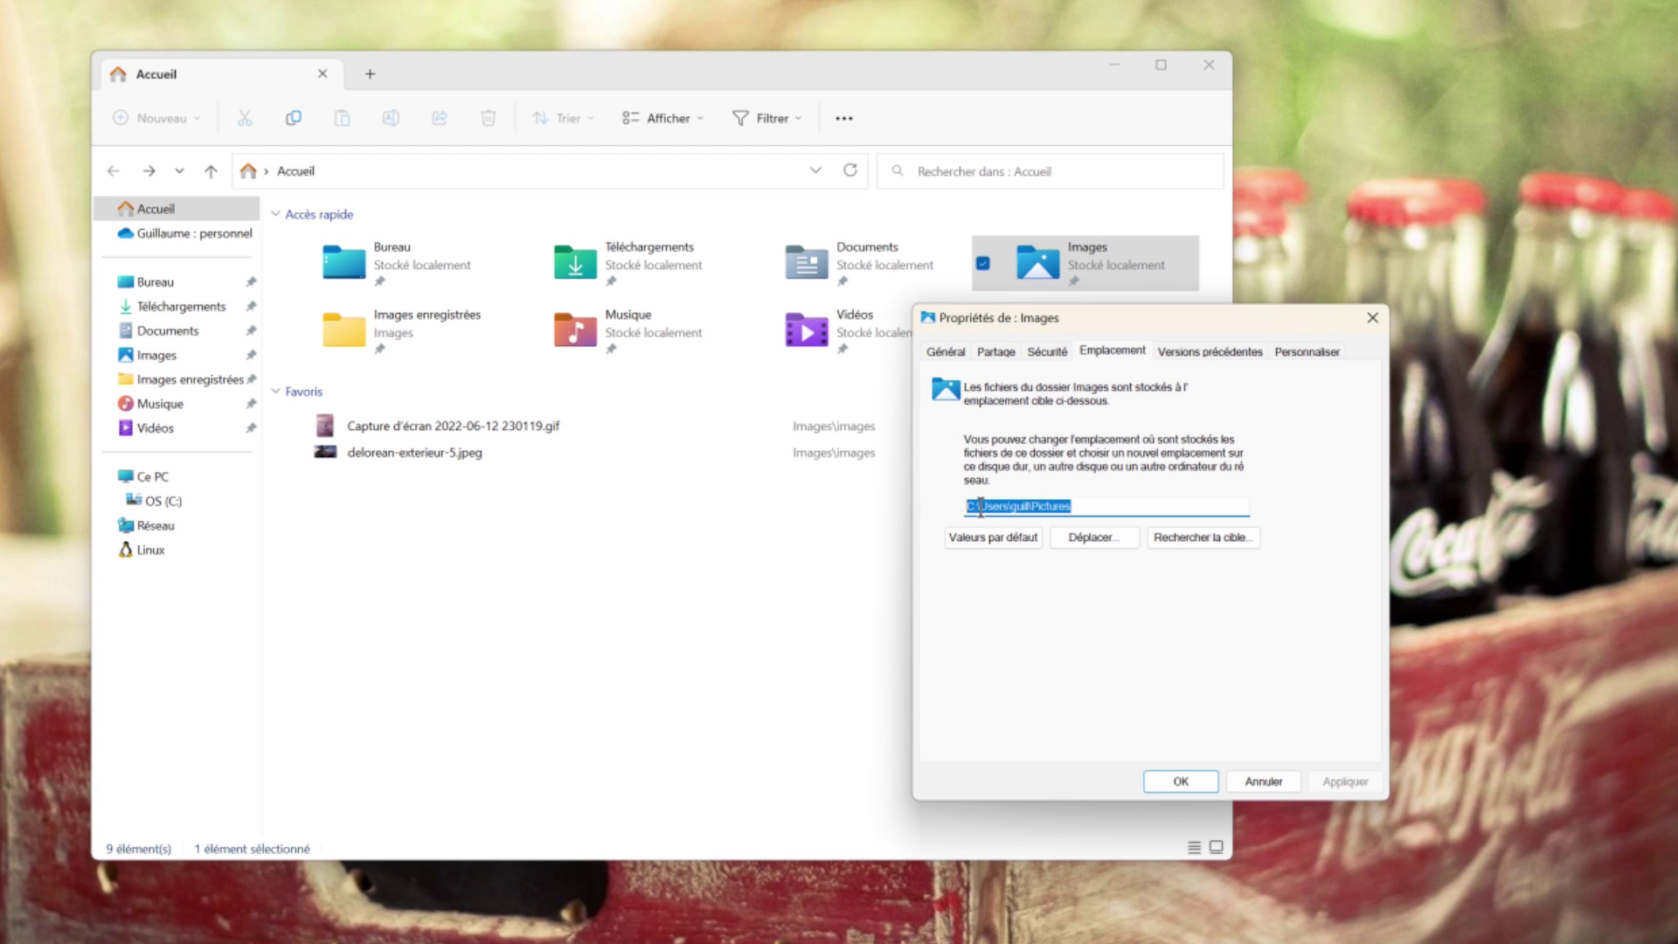
pyautogui.click(1019, 506)
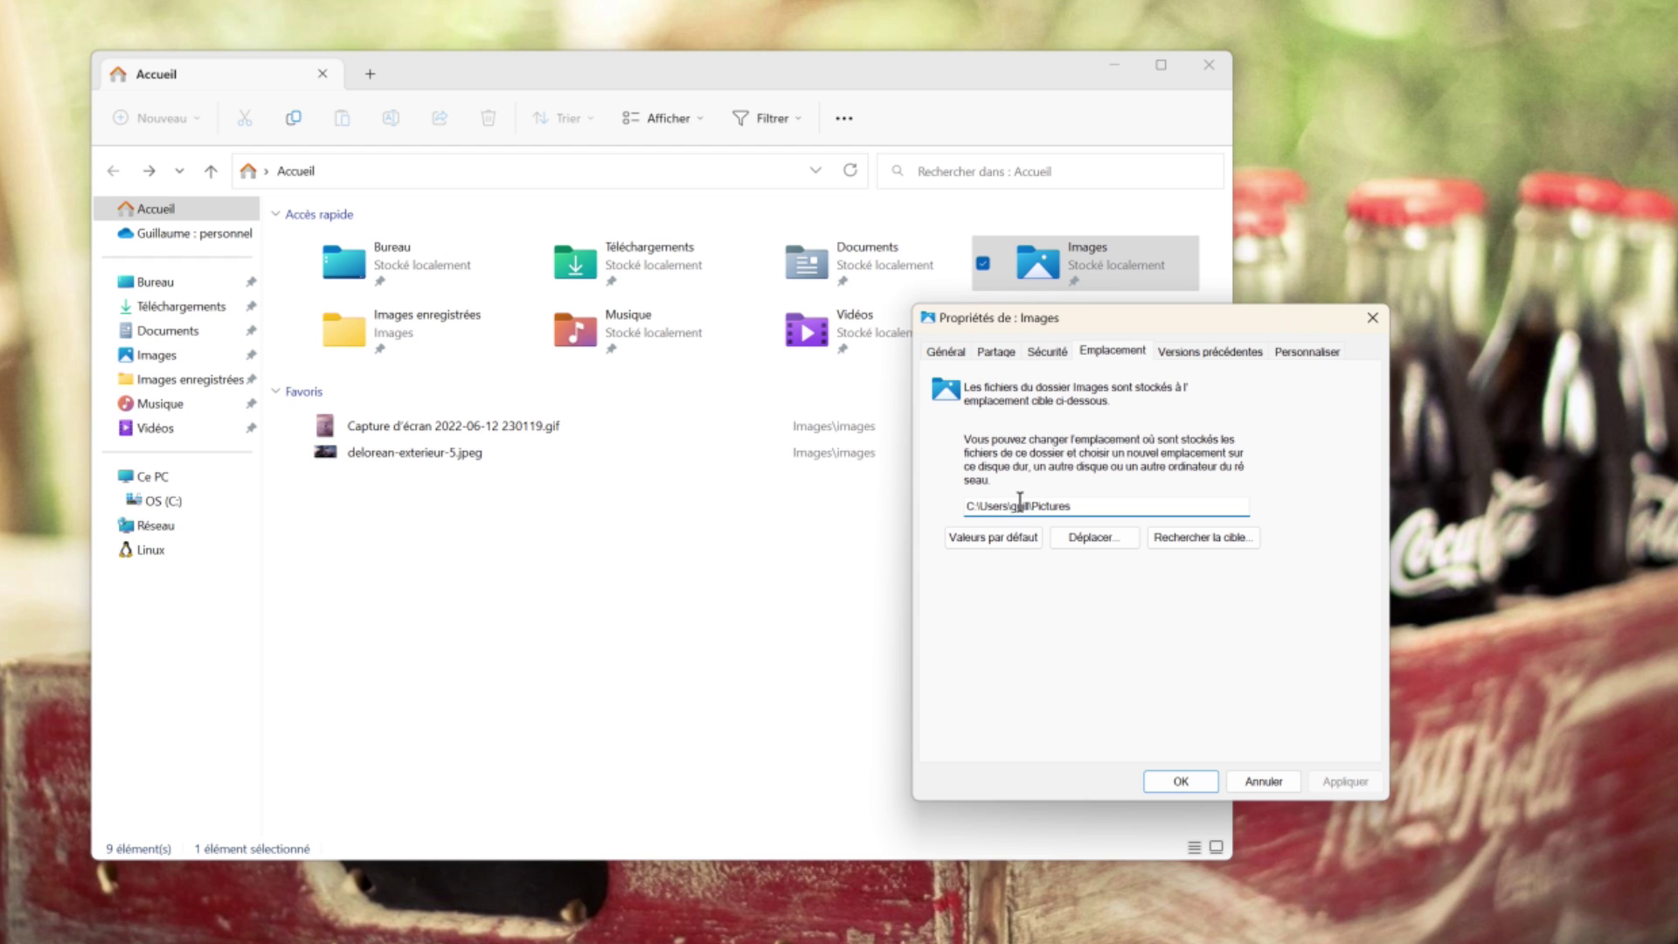
pyautogui.moveTo(1054, 505); pyautogui.dragTo(1069, 502)
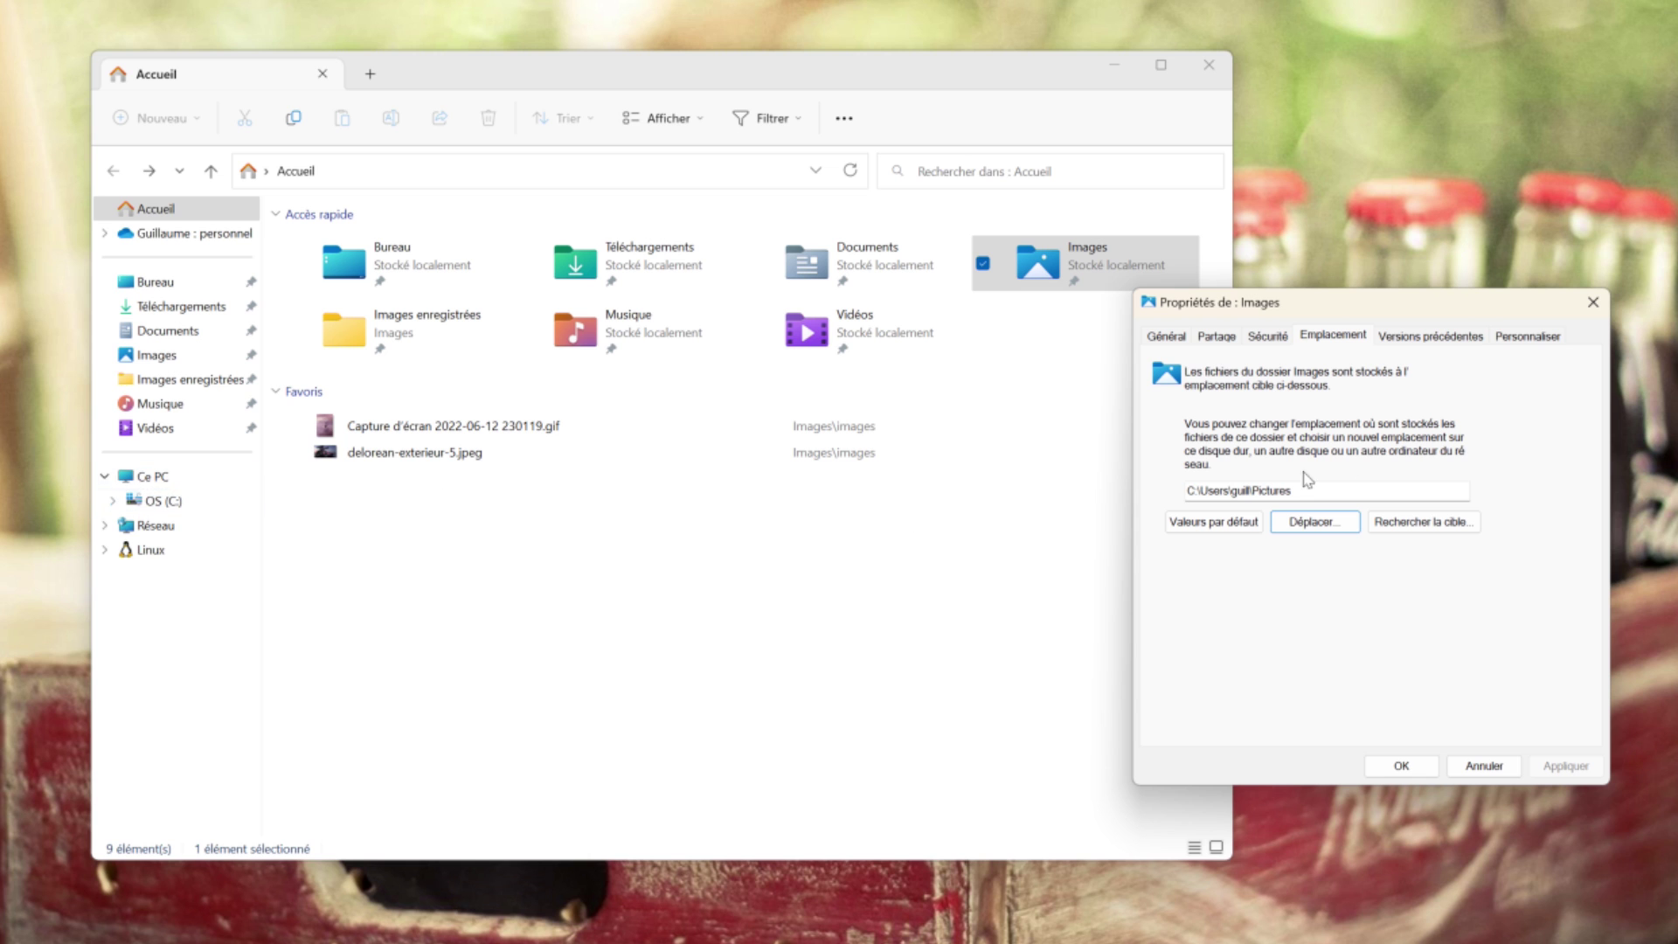
# - Start moving the Images folder's location and create a destination folder named coucou at the root of OS (C:)
pyautogui.click(1319, 522)
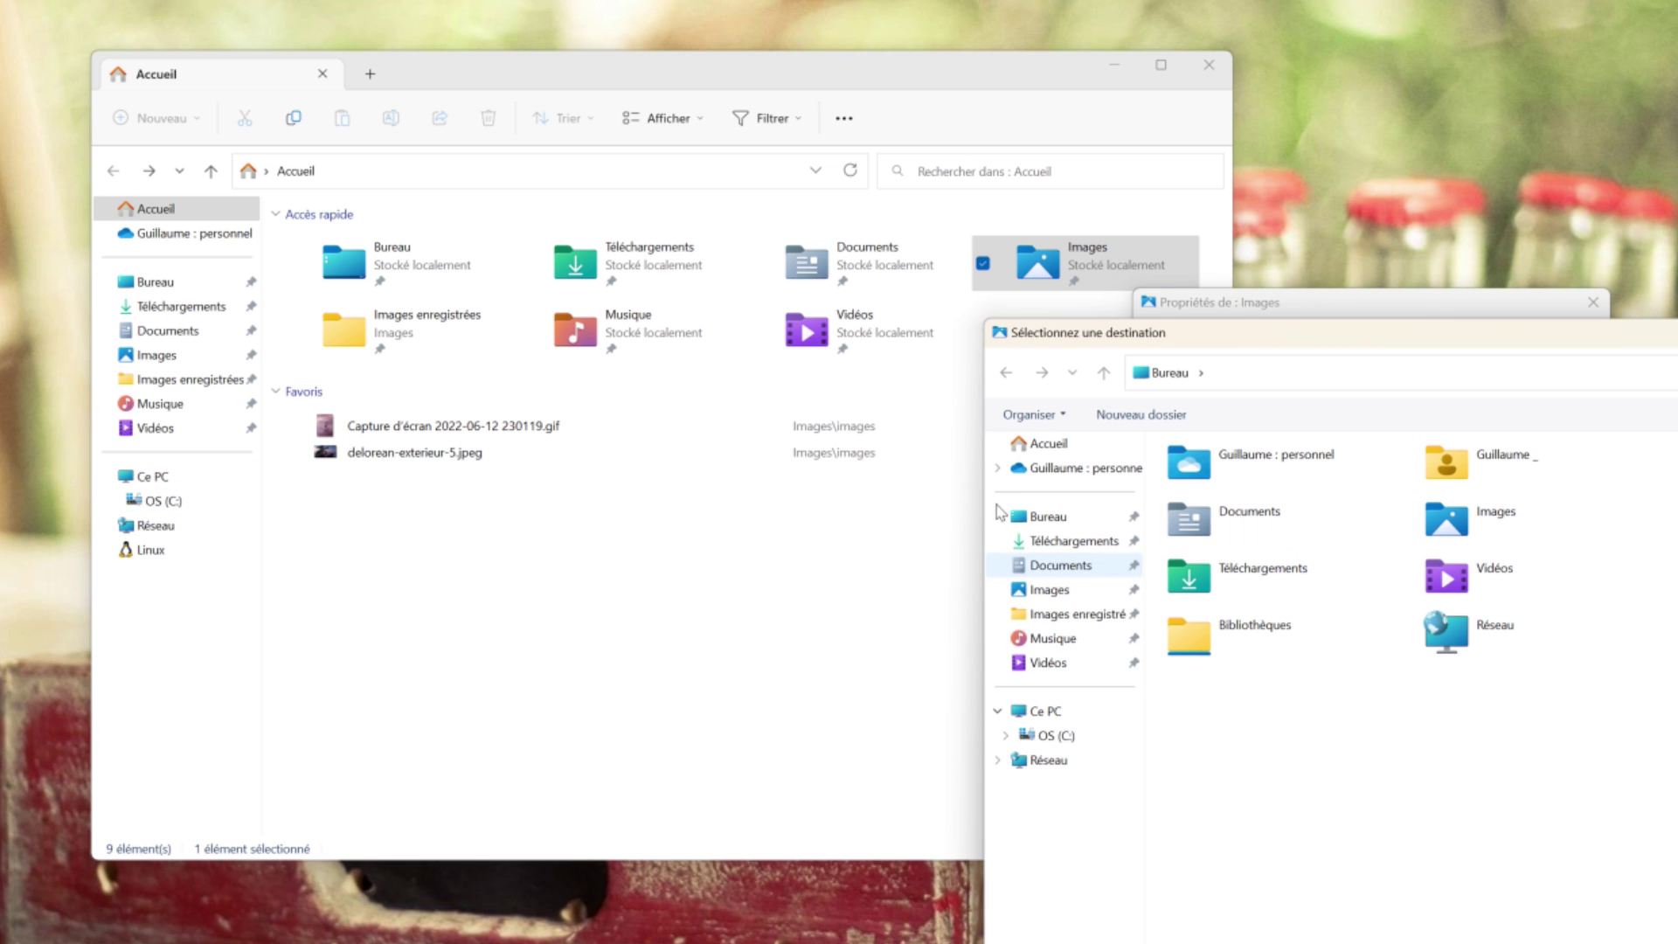
pyautogui.click(1038, 738)
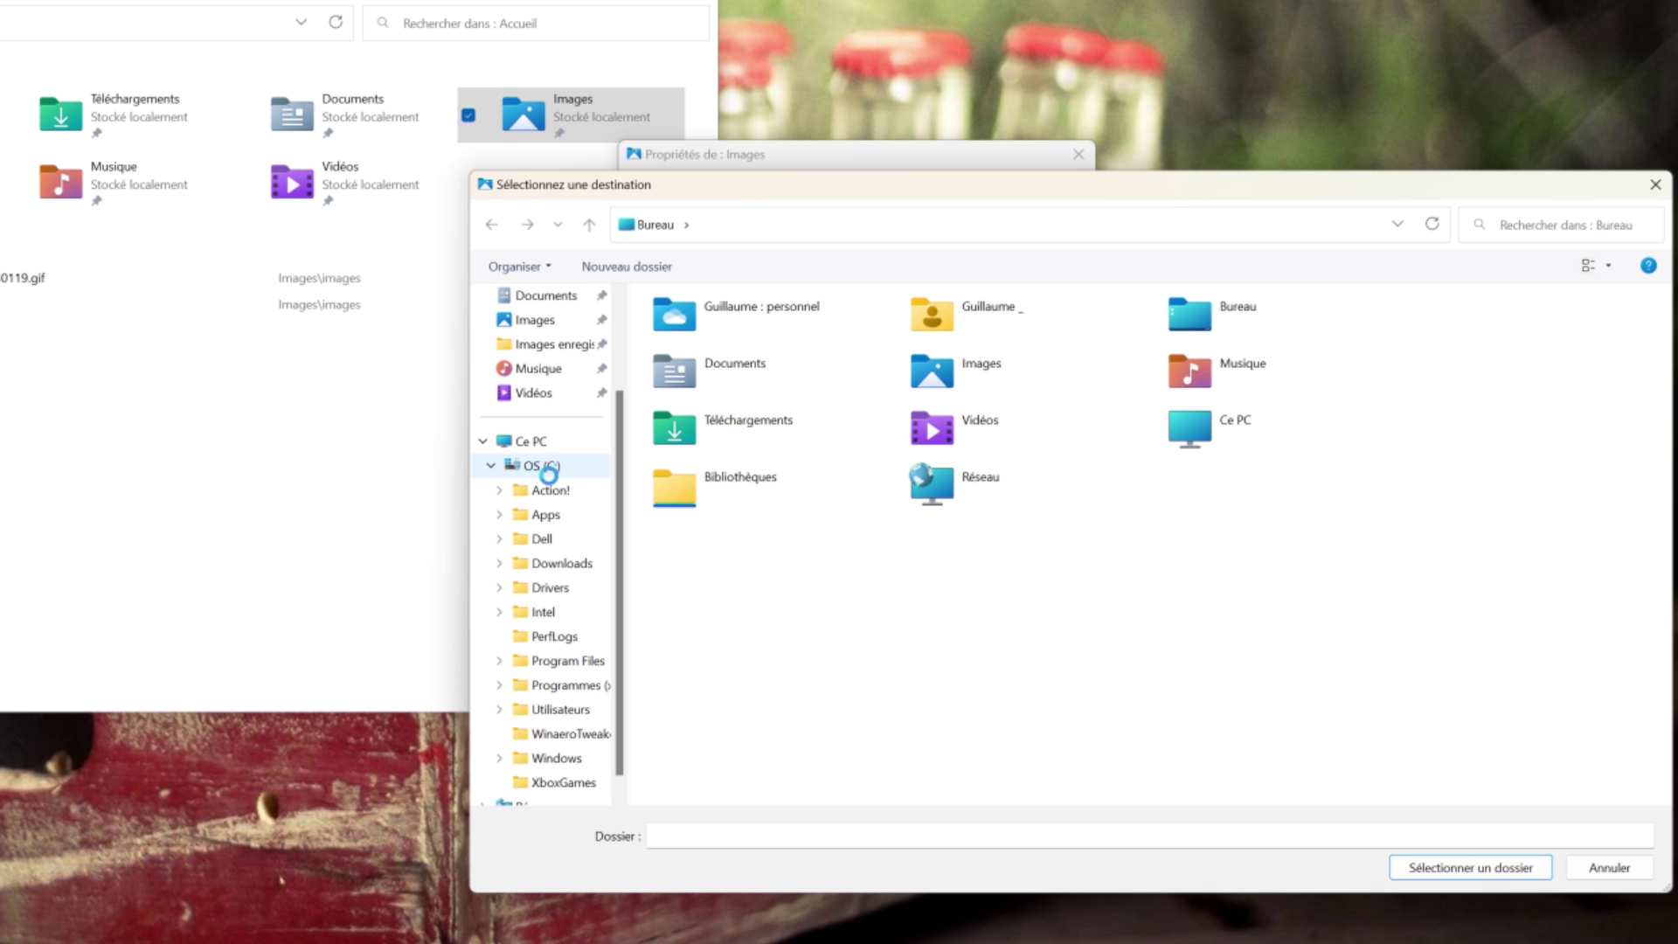
pyautogui.rightClick(545, 470)
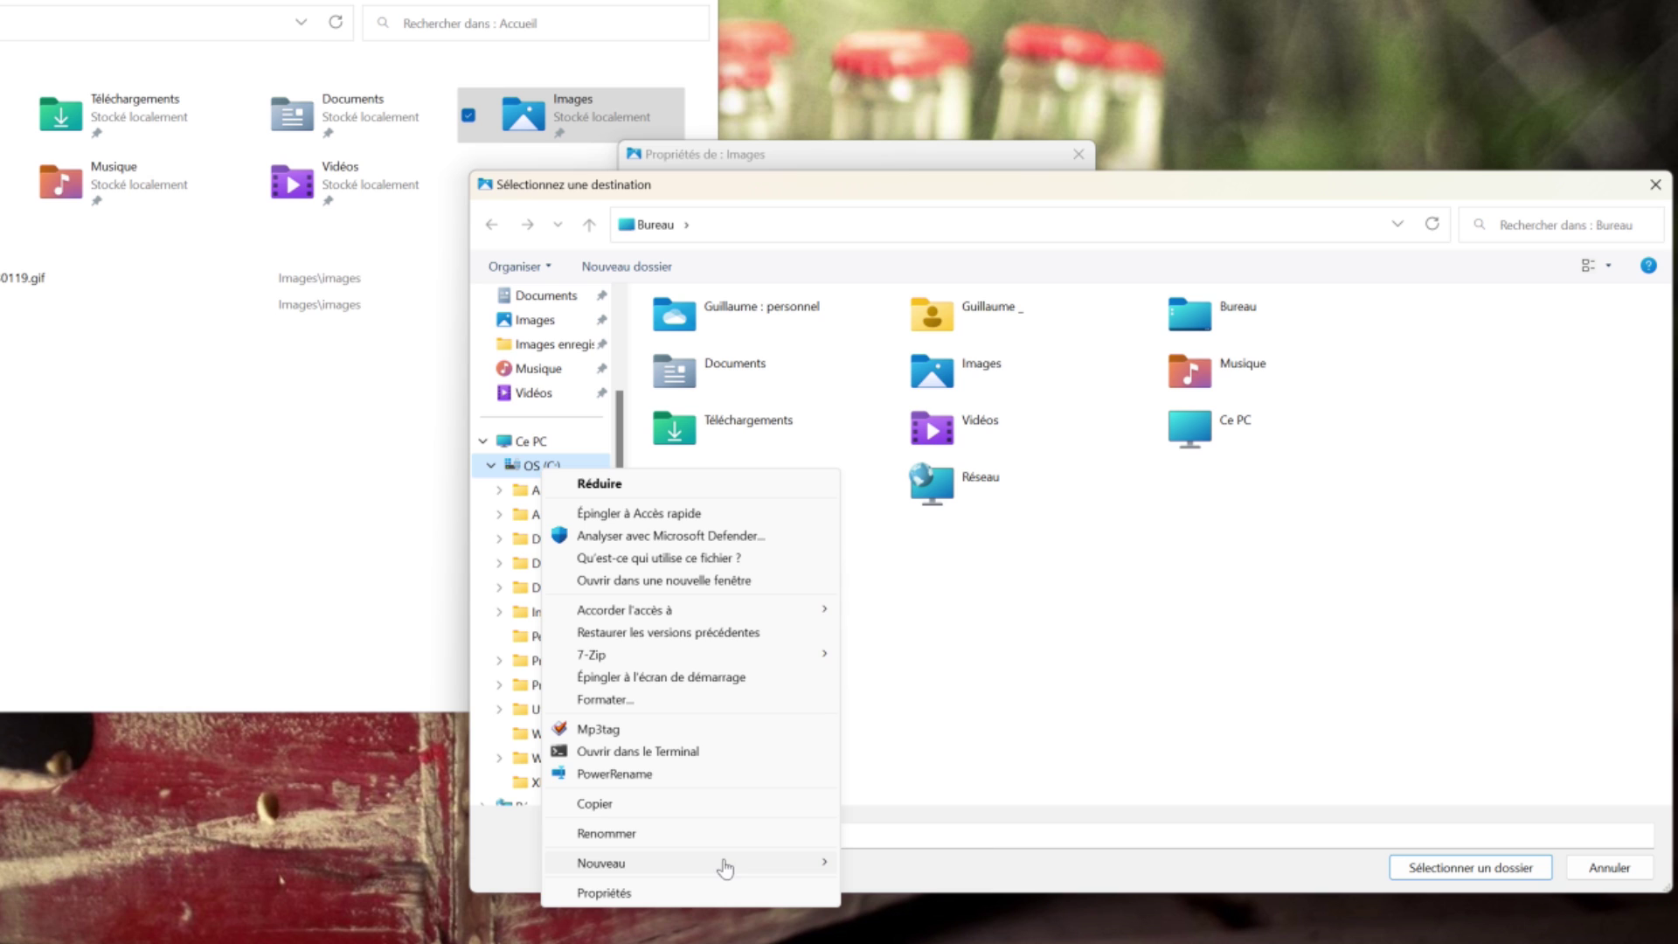
pyautogui.click(902, 876)
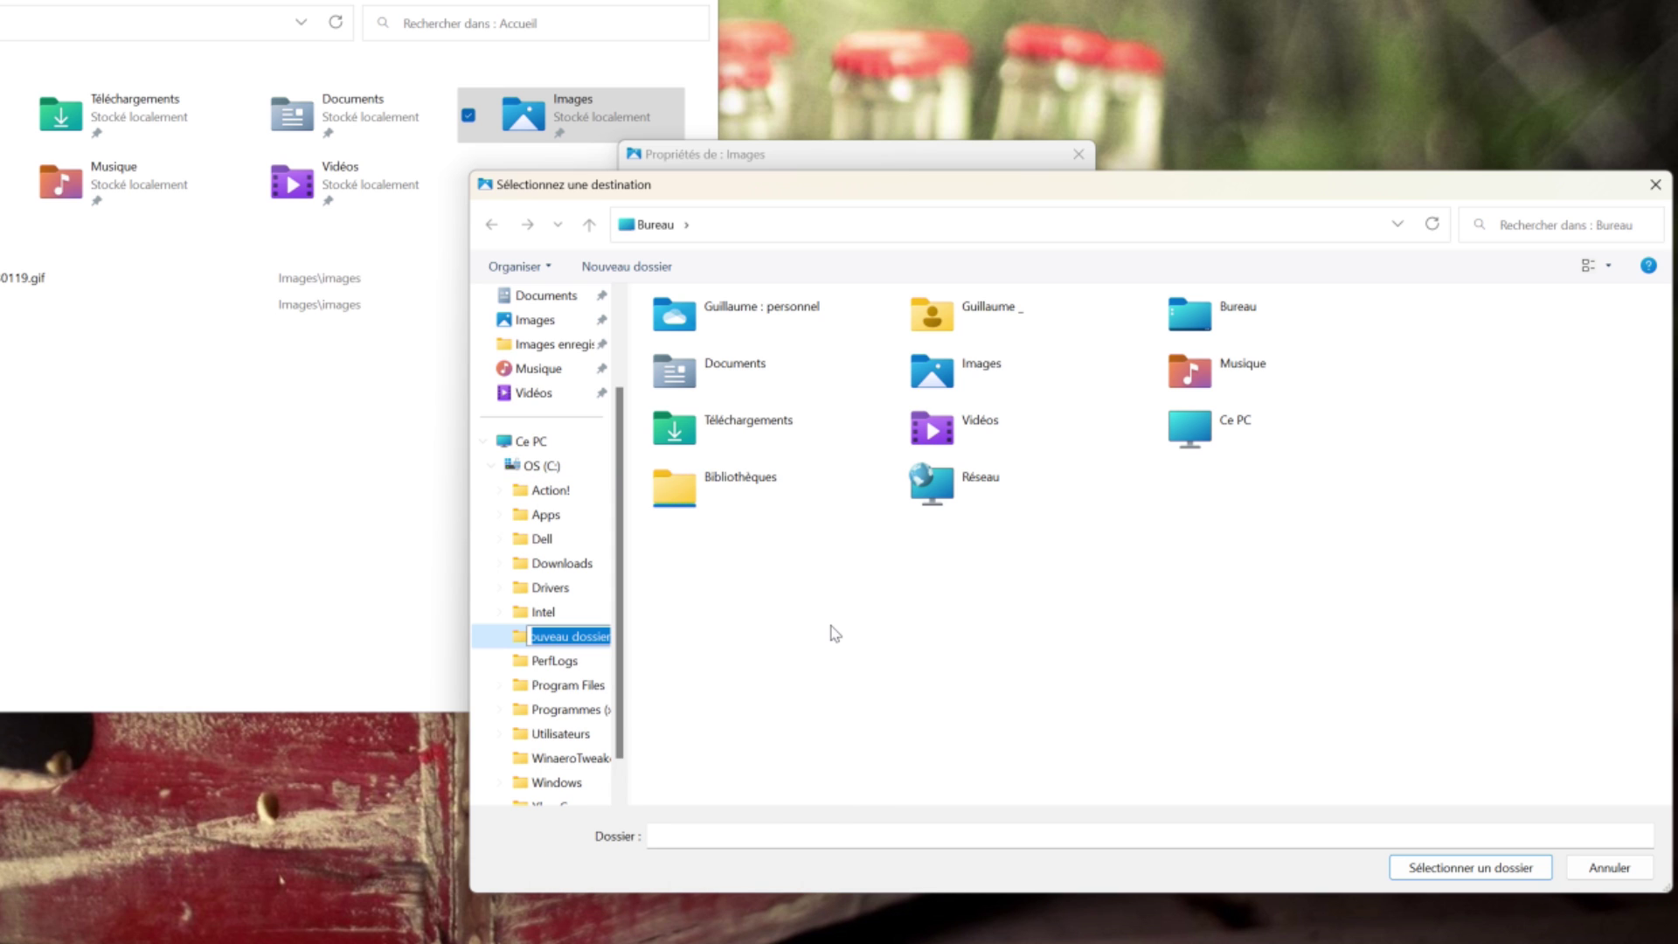
pyautogui.write('coucou')
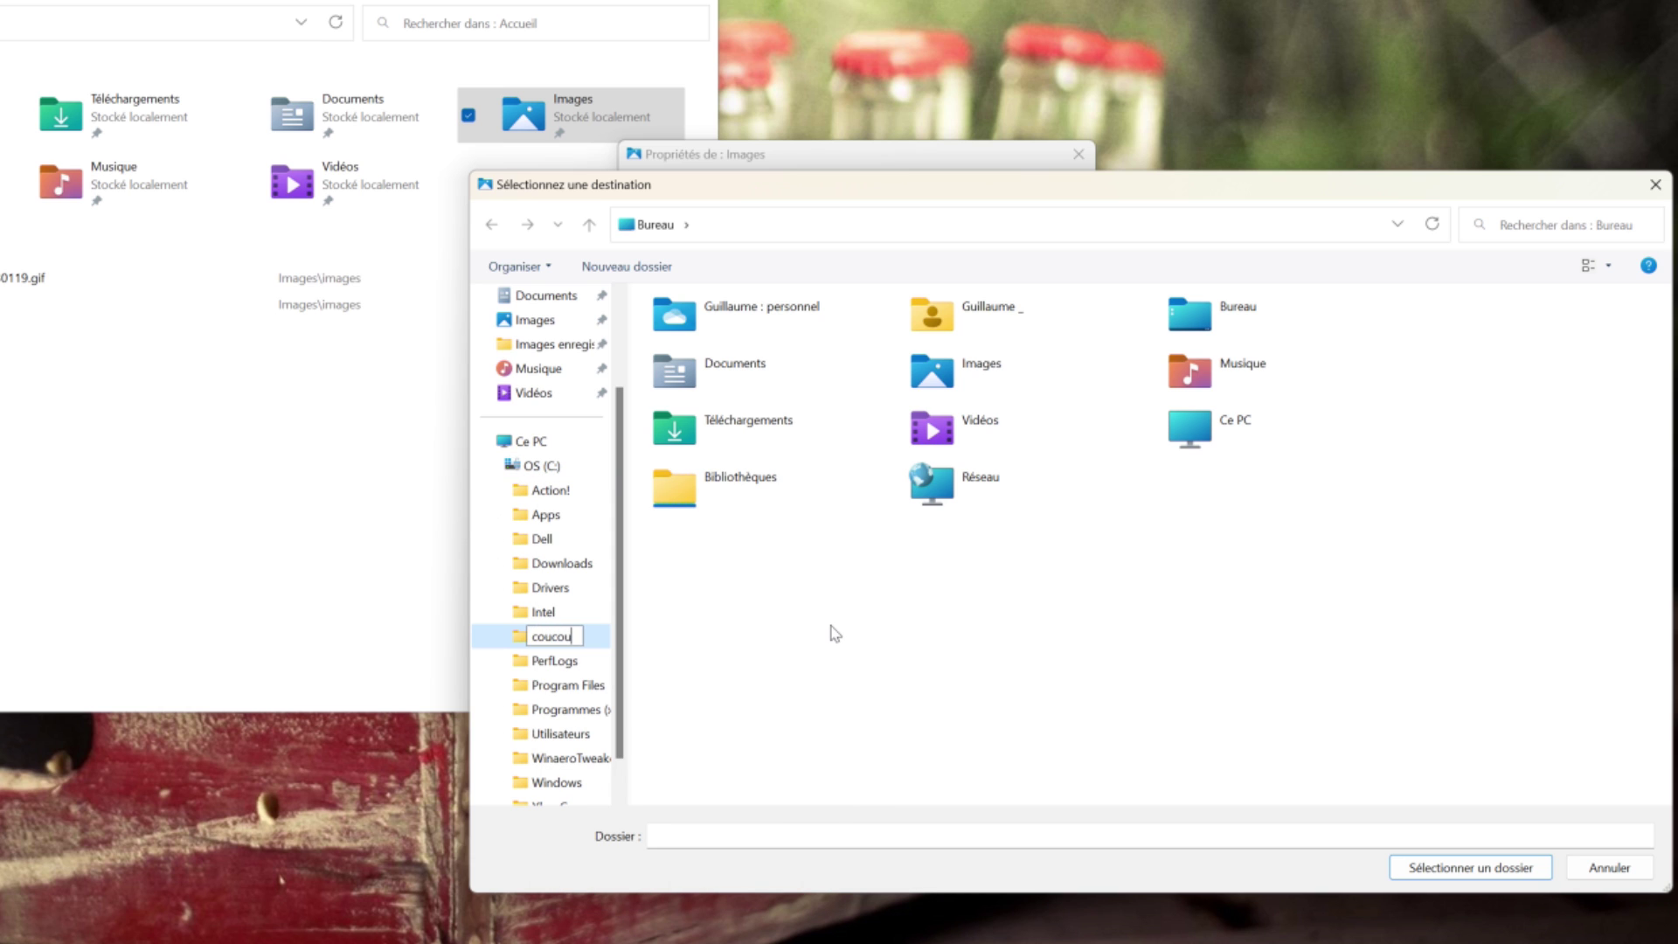
pyautogui.press('Return')
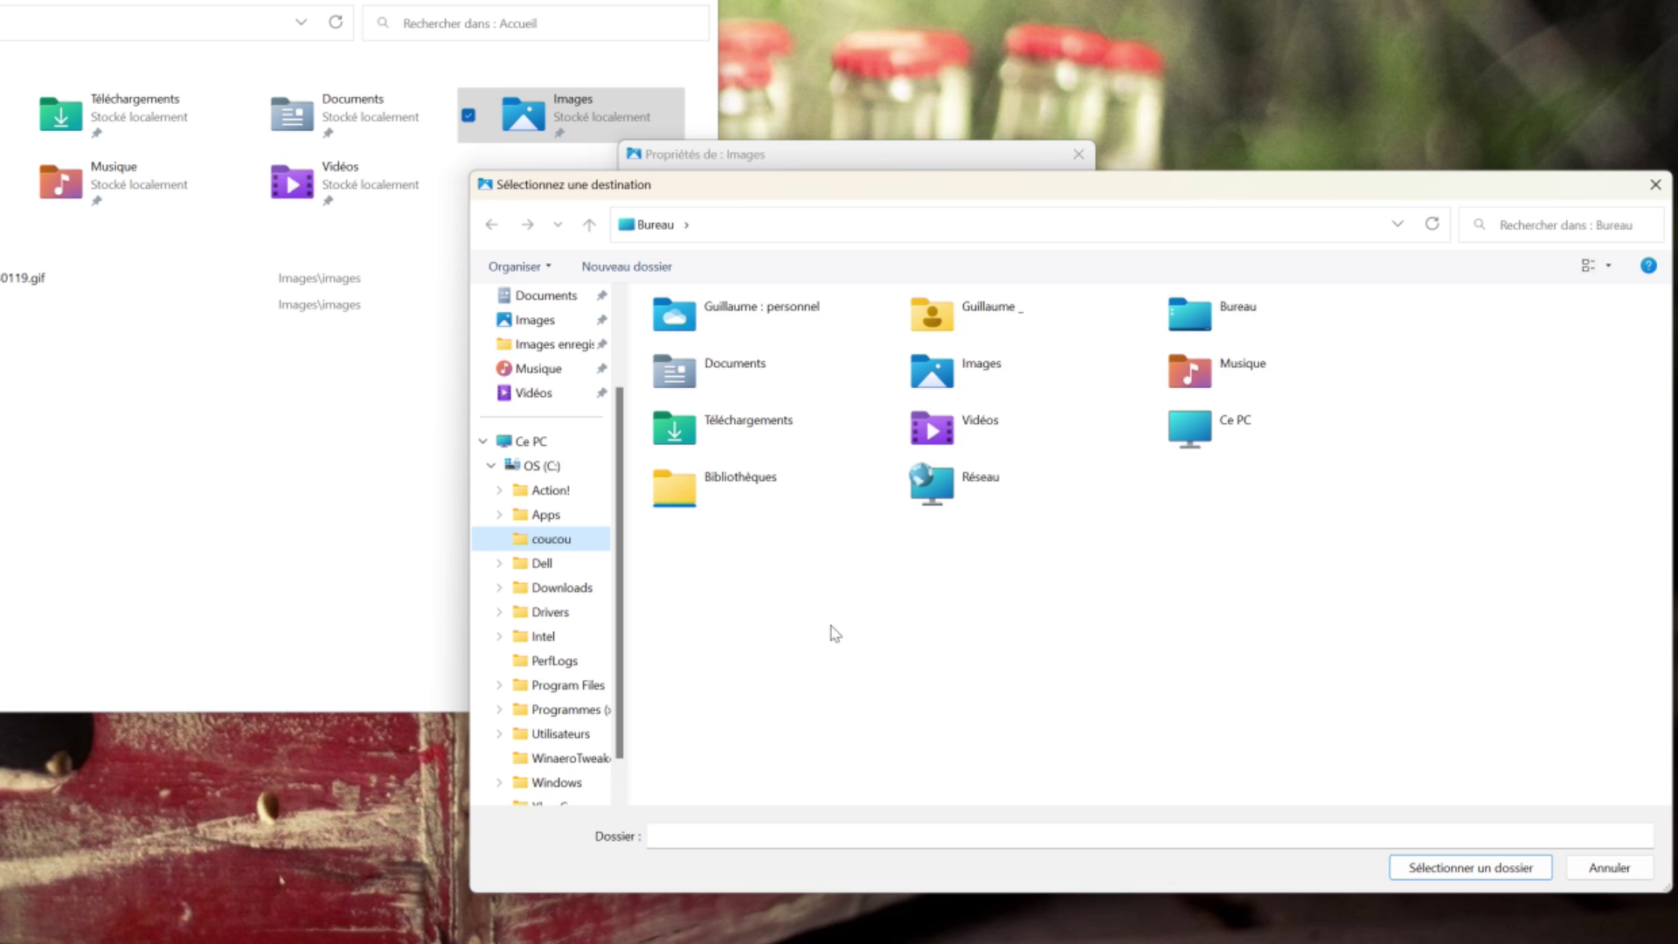
# - Set C:\coucou as the new location of the Images folder and agree to move all existing files there
pyautogui.click(553, 539)
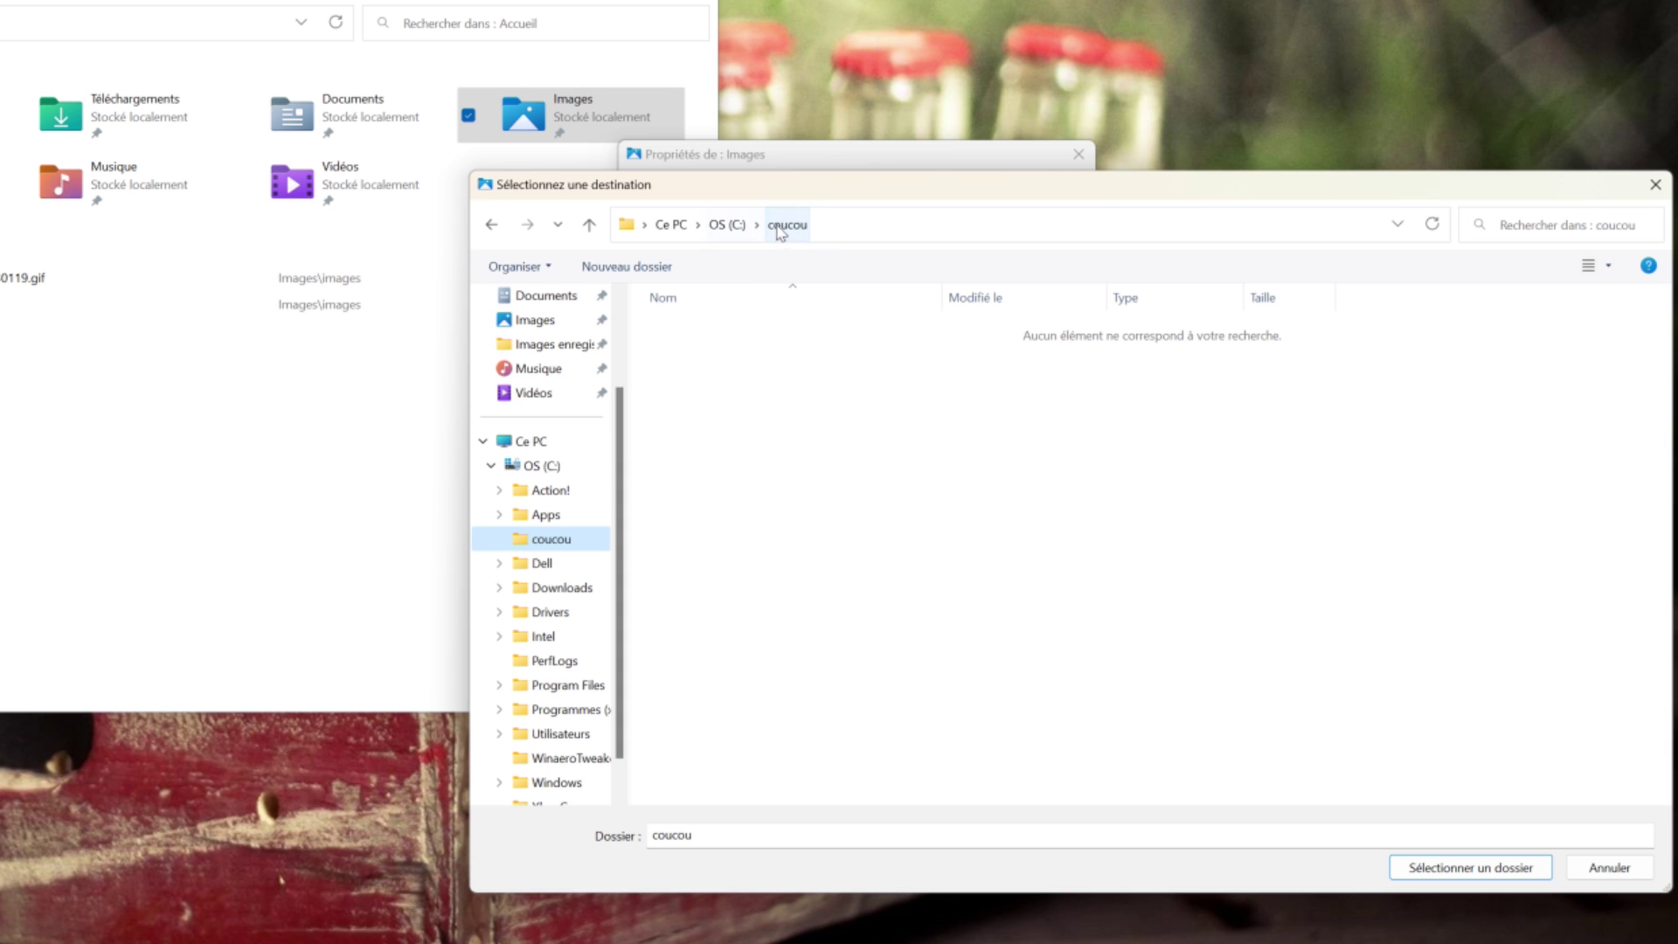
pyautogui.click(1424, 865)
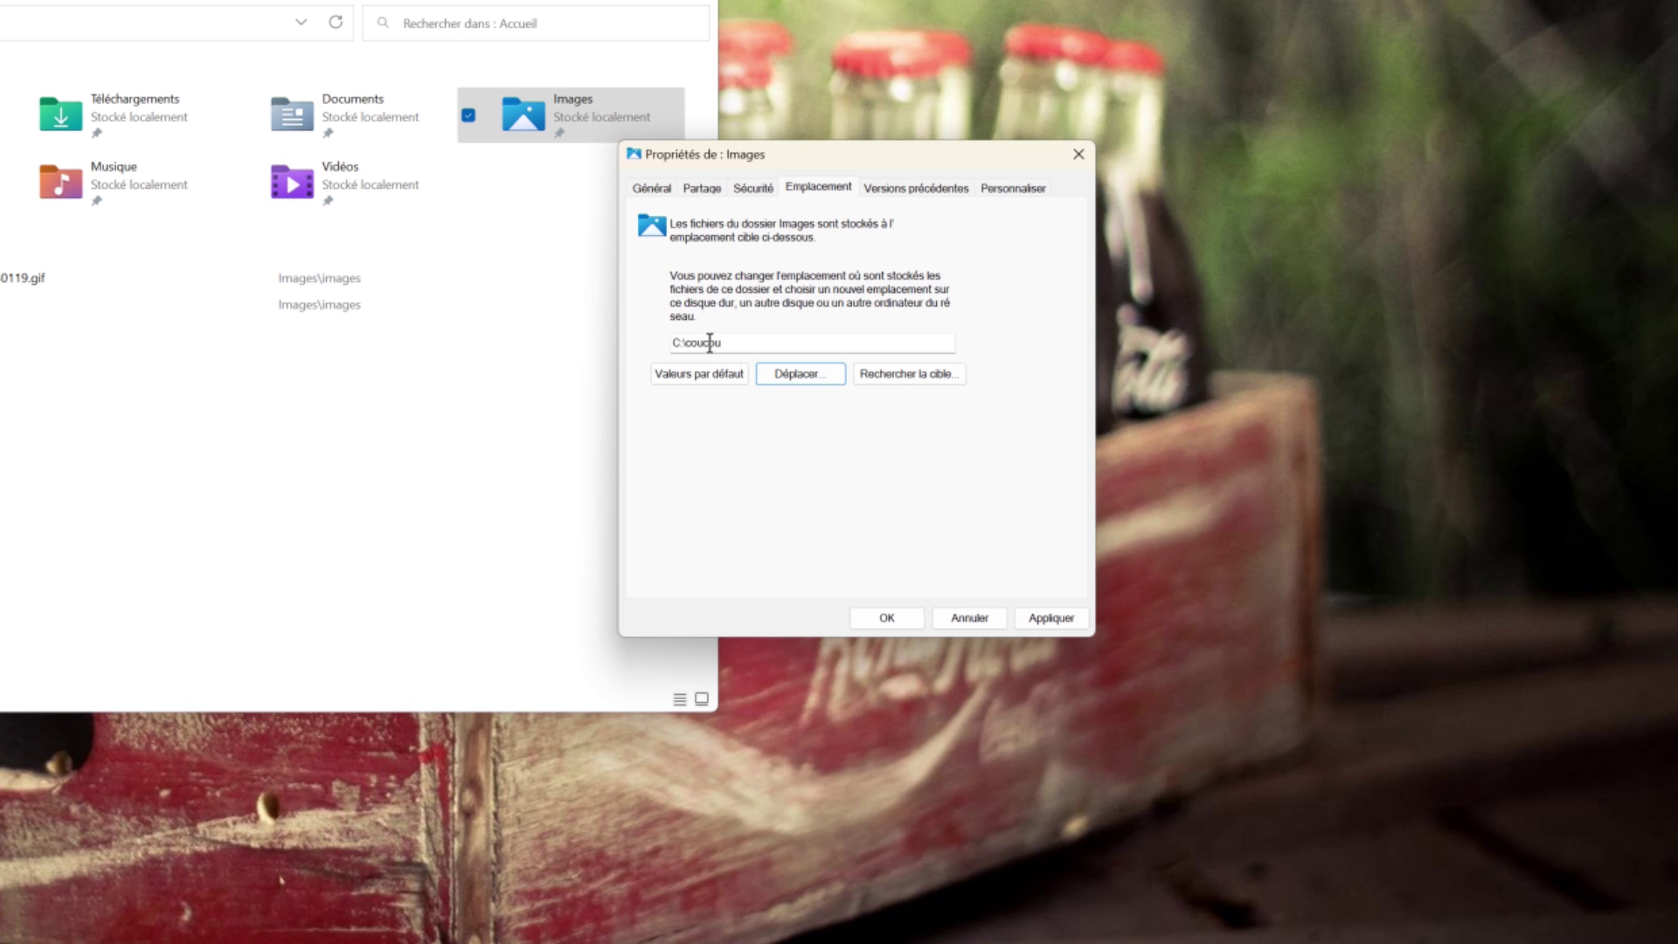
pyautogui.click(1051, 618)
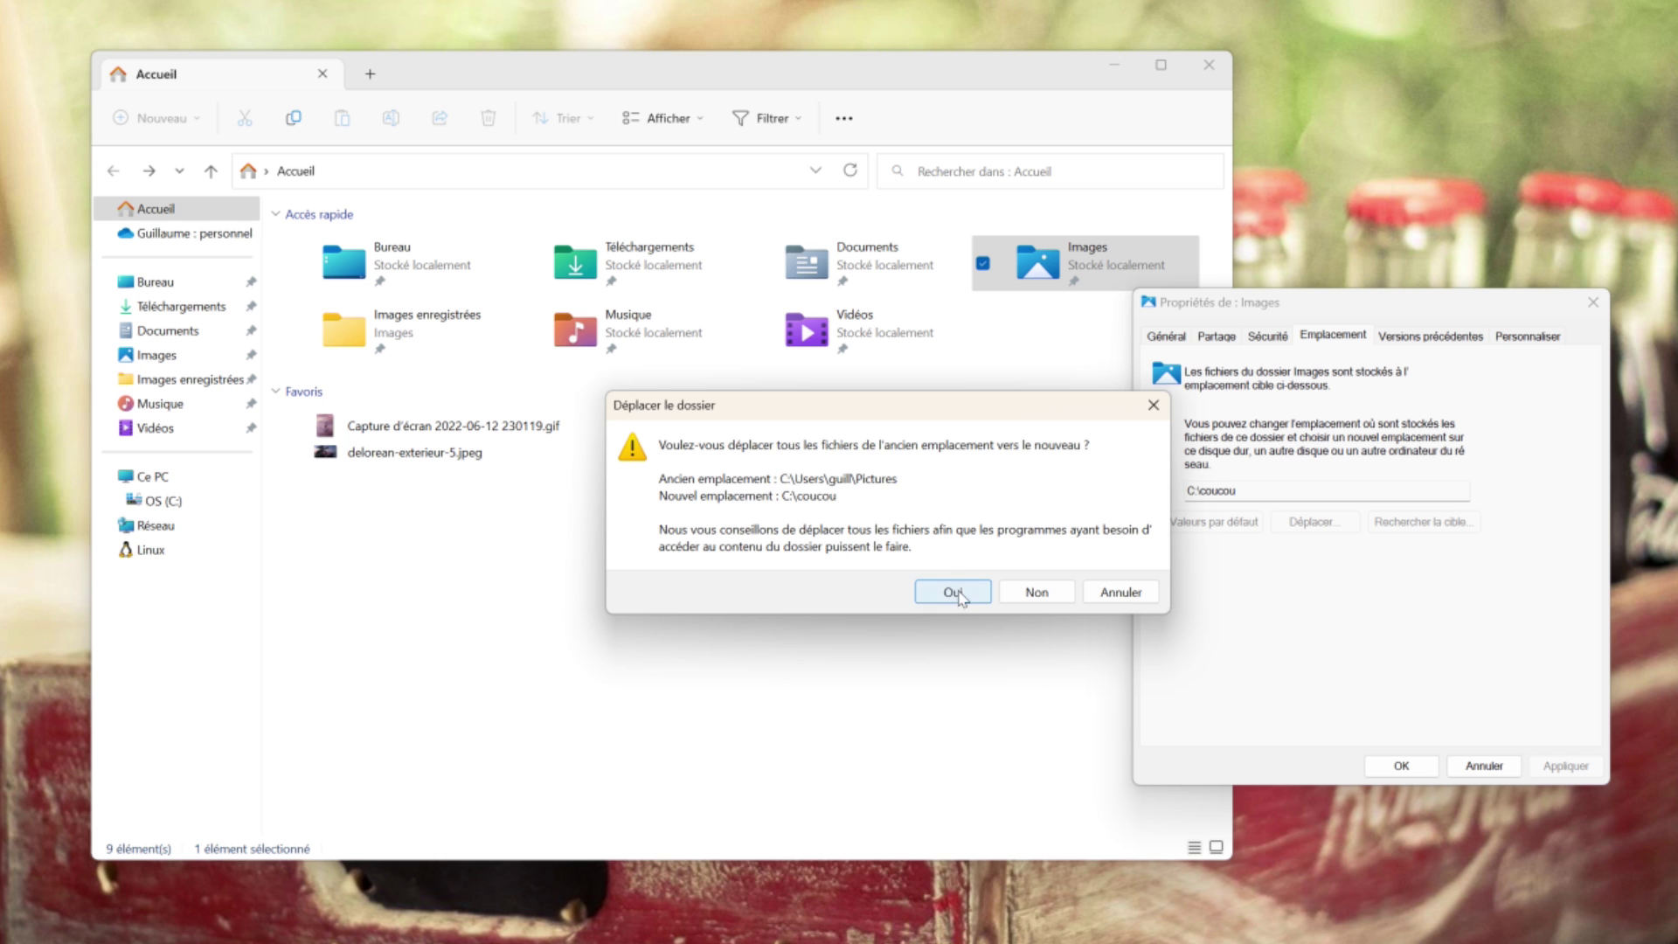
pyautogui.press('Return')
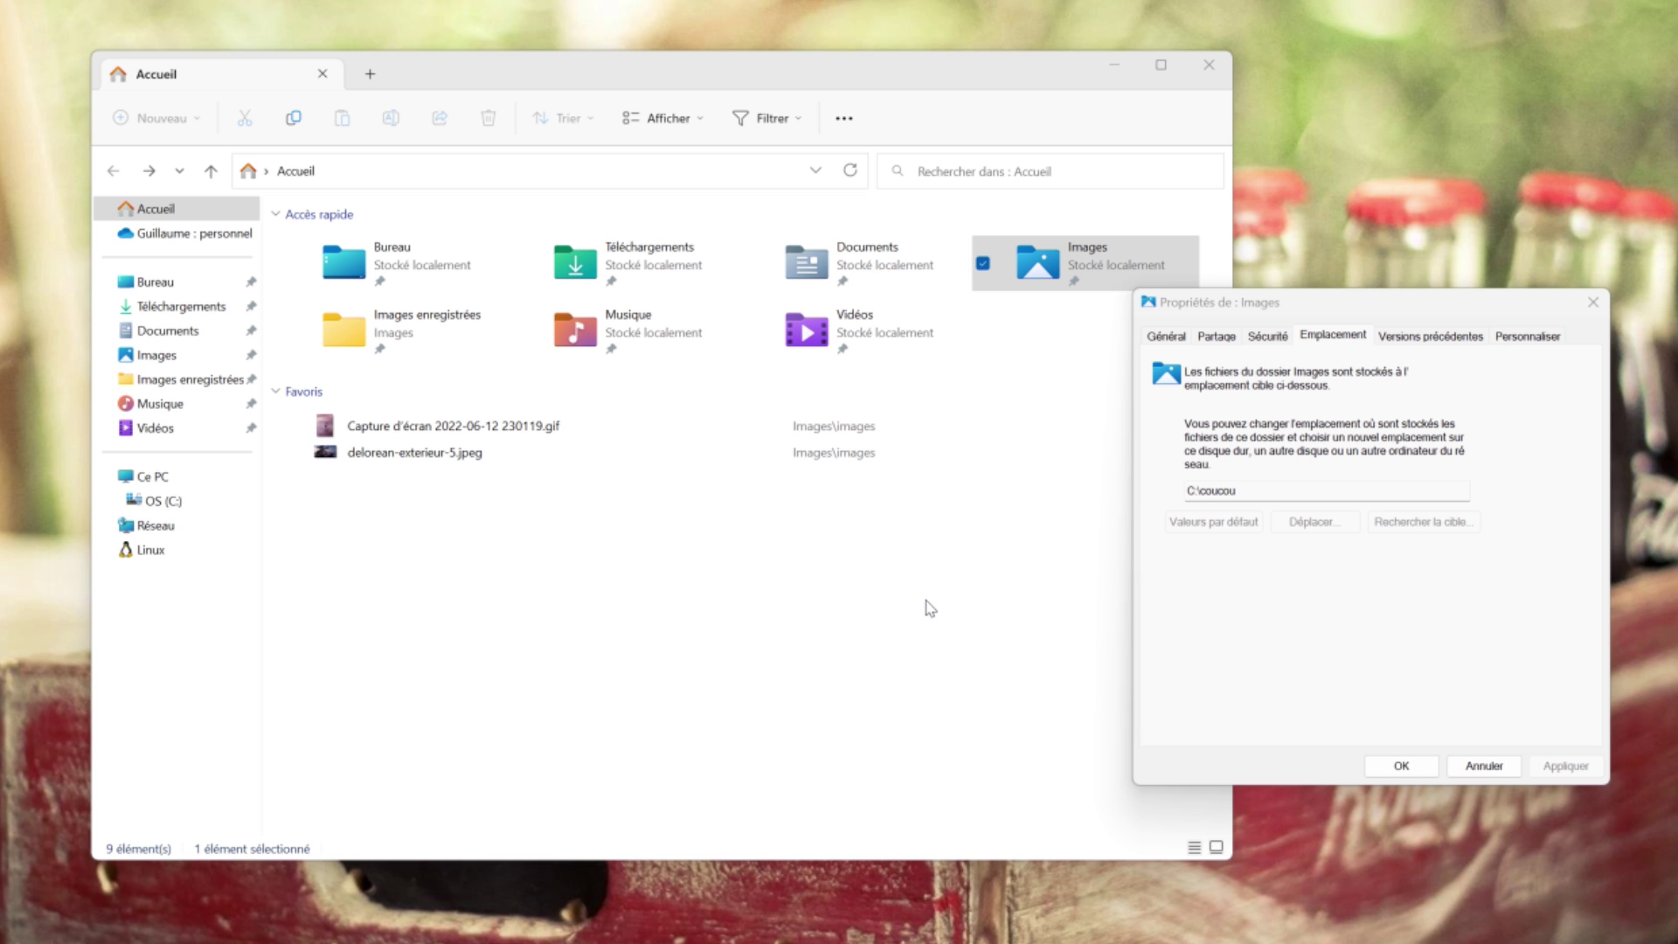
# - Show the root of drive C: in the file explorer and list it in a command prompt using cd ../.. and dir
pyautogui.click(163, 501)
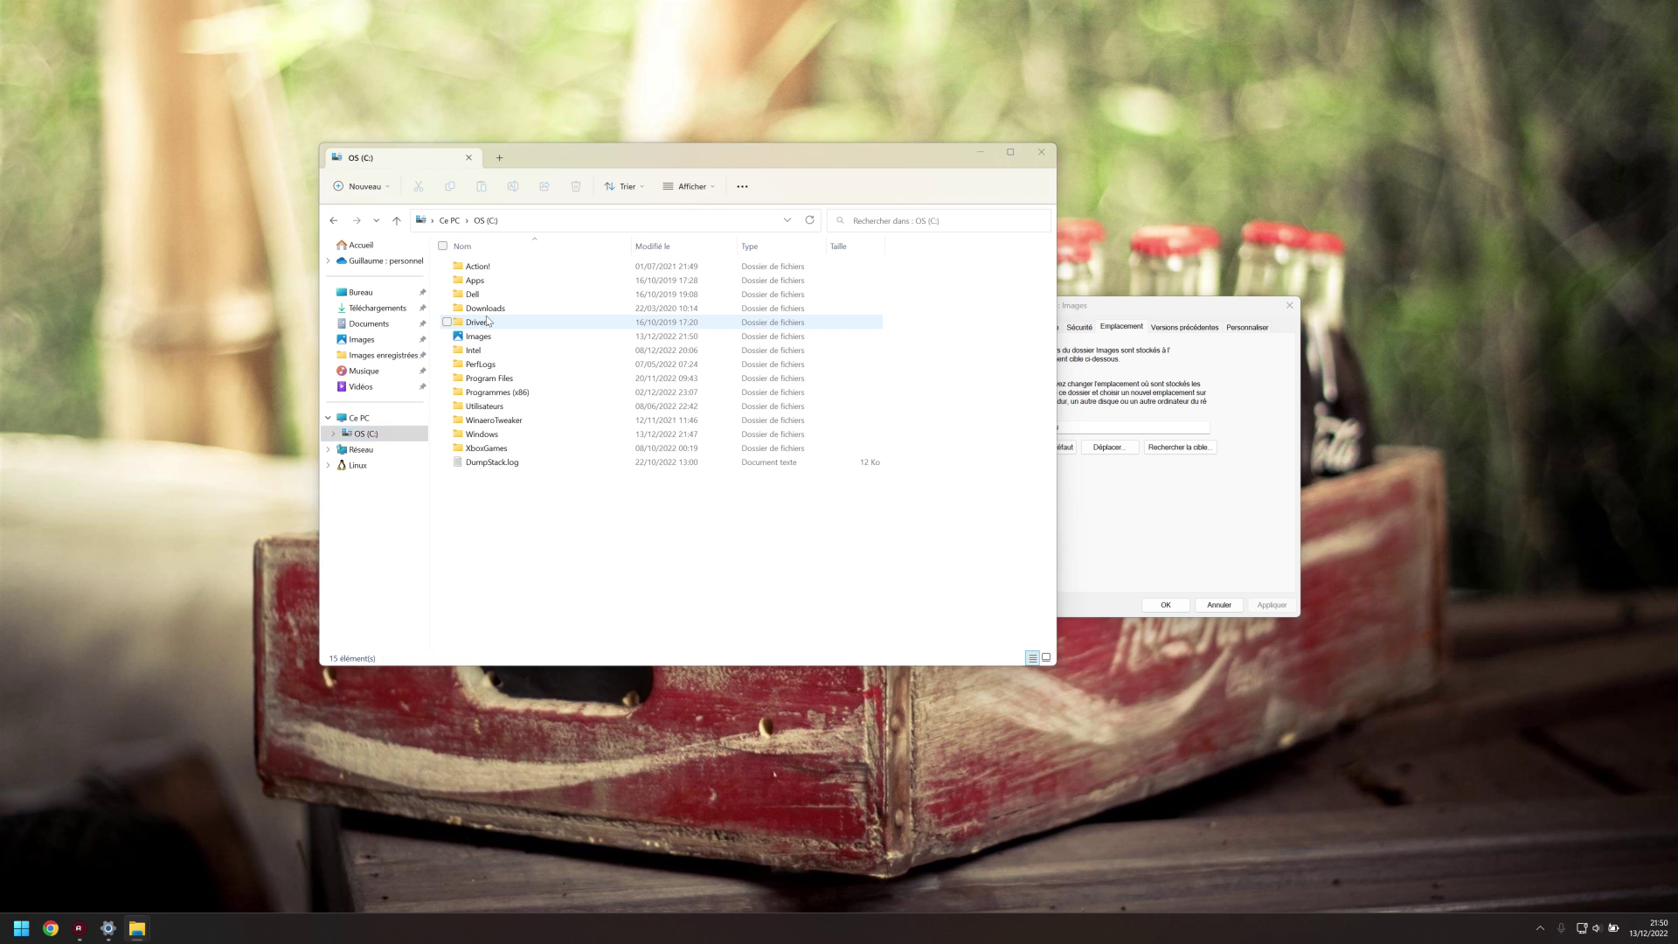
pyautogui.press('super')
pyautogui.write('cmd')
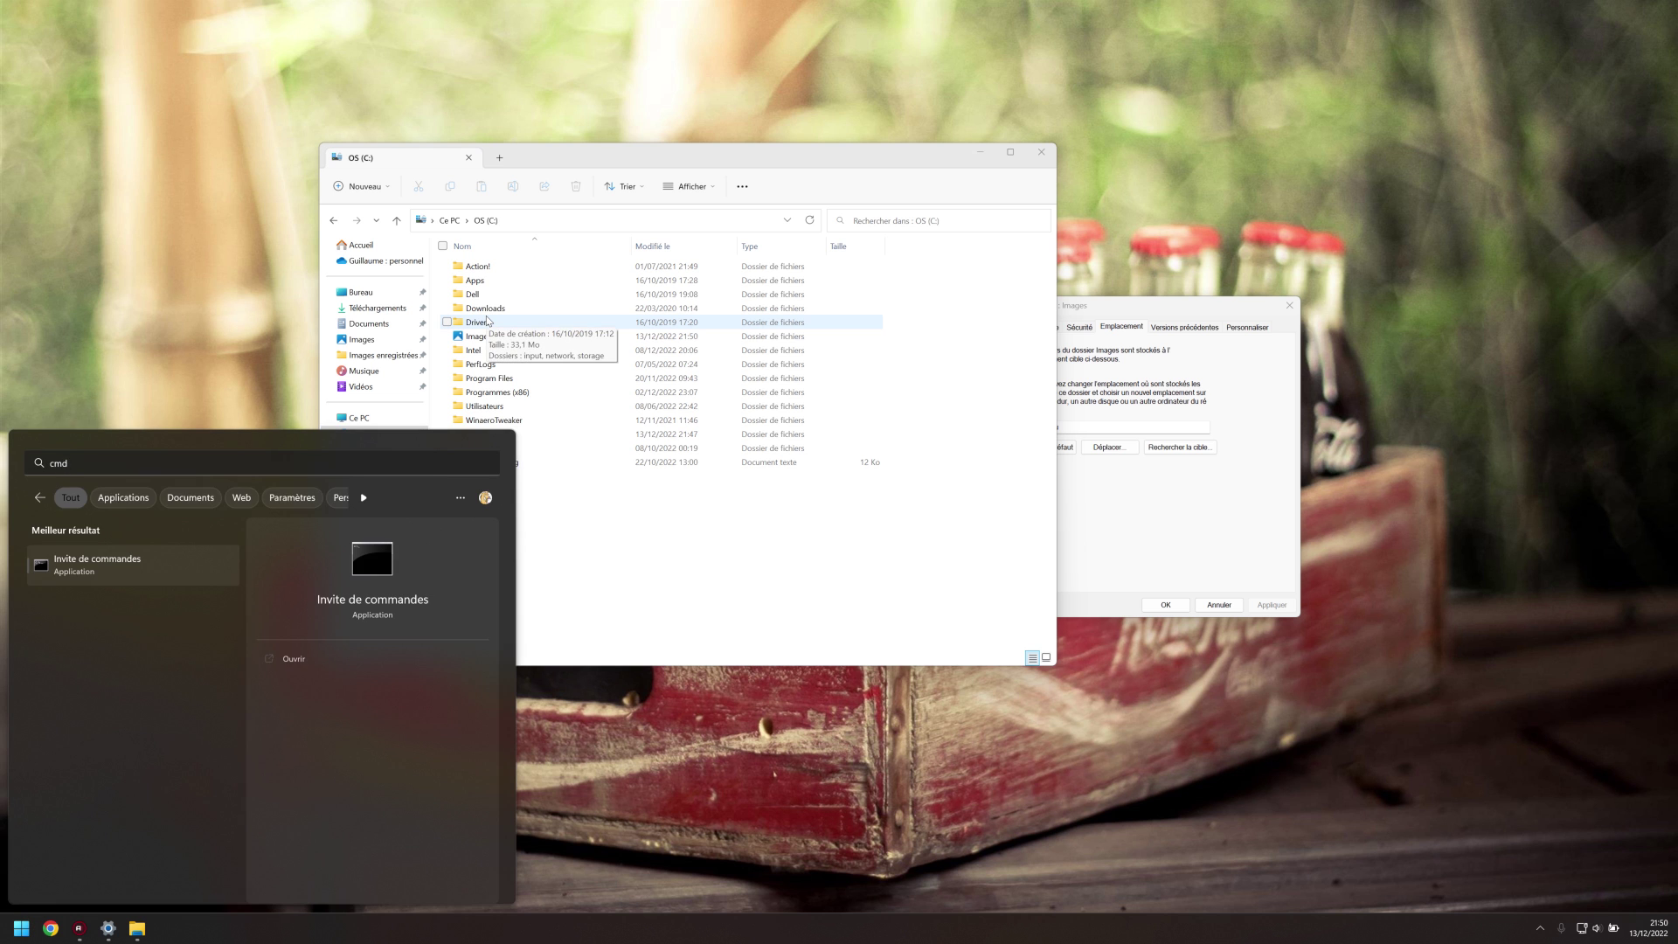
pyautogui.press('Return')
pyautogui.write('cd ..')
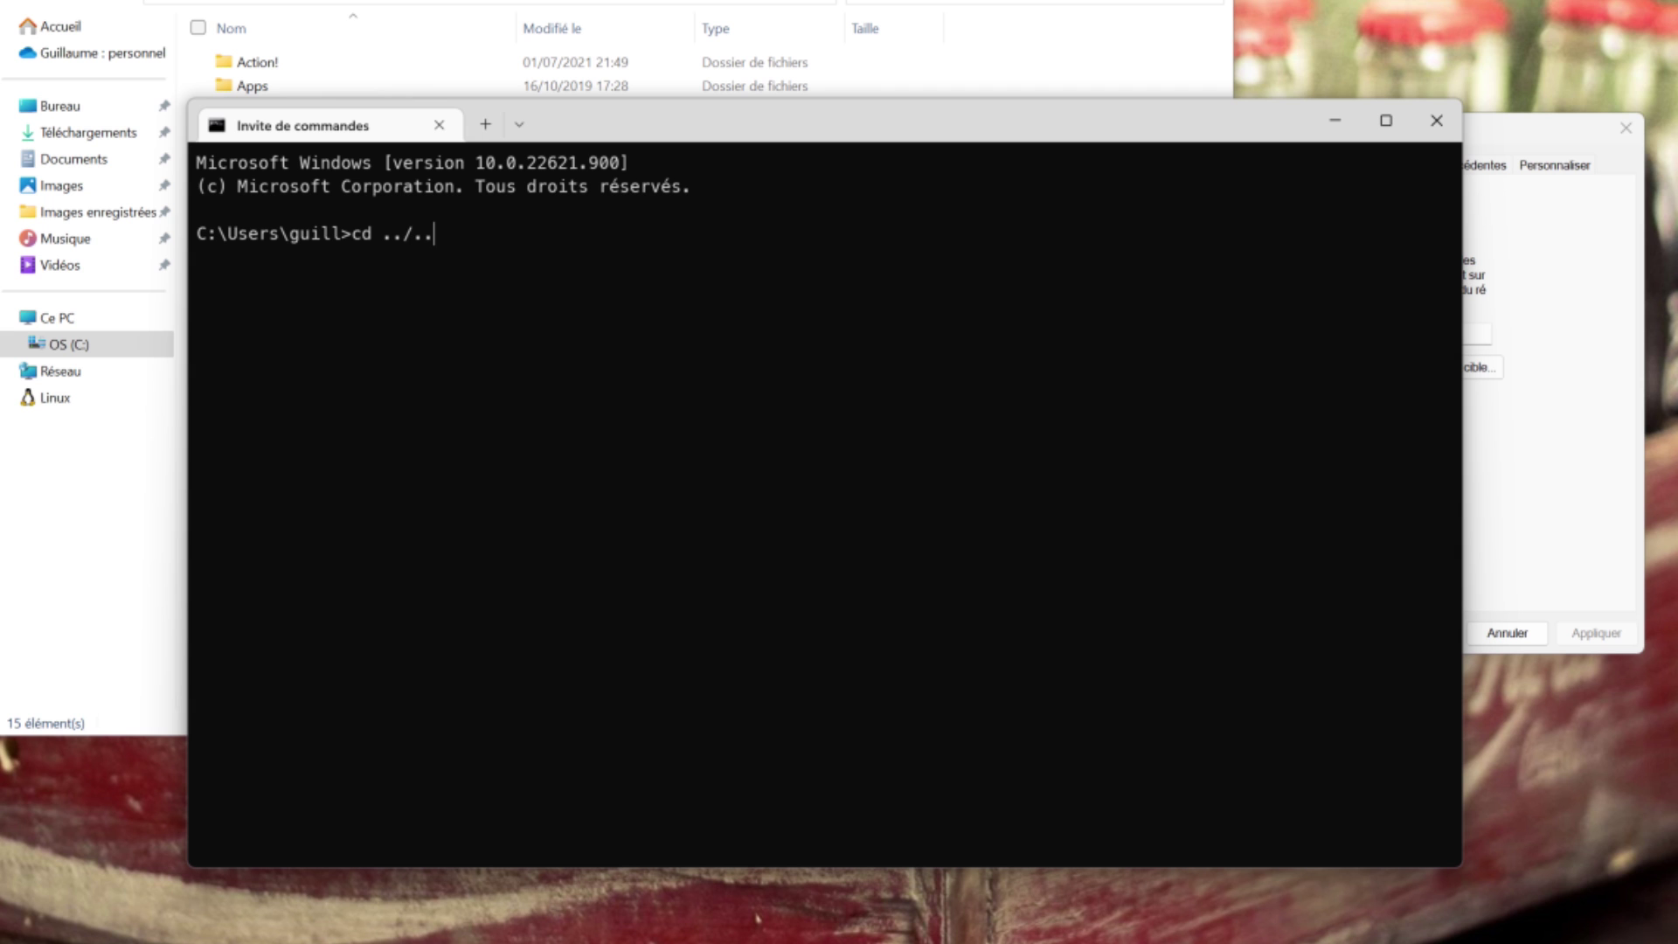
pyautogui.write('/..')
pyautogui.press('Return')
pyautogui.write('dir')
pyautogui.press('Return')
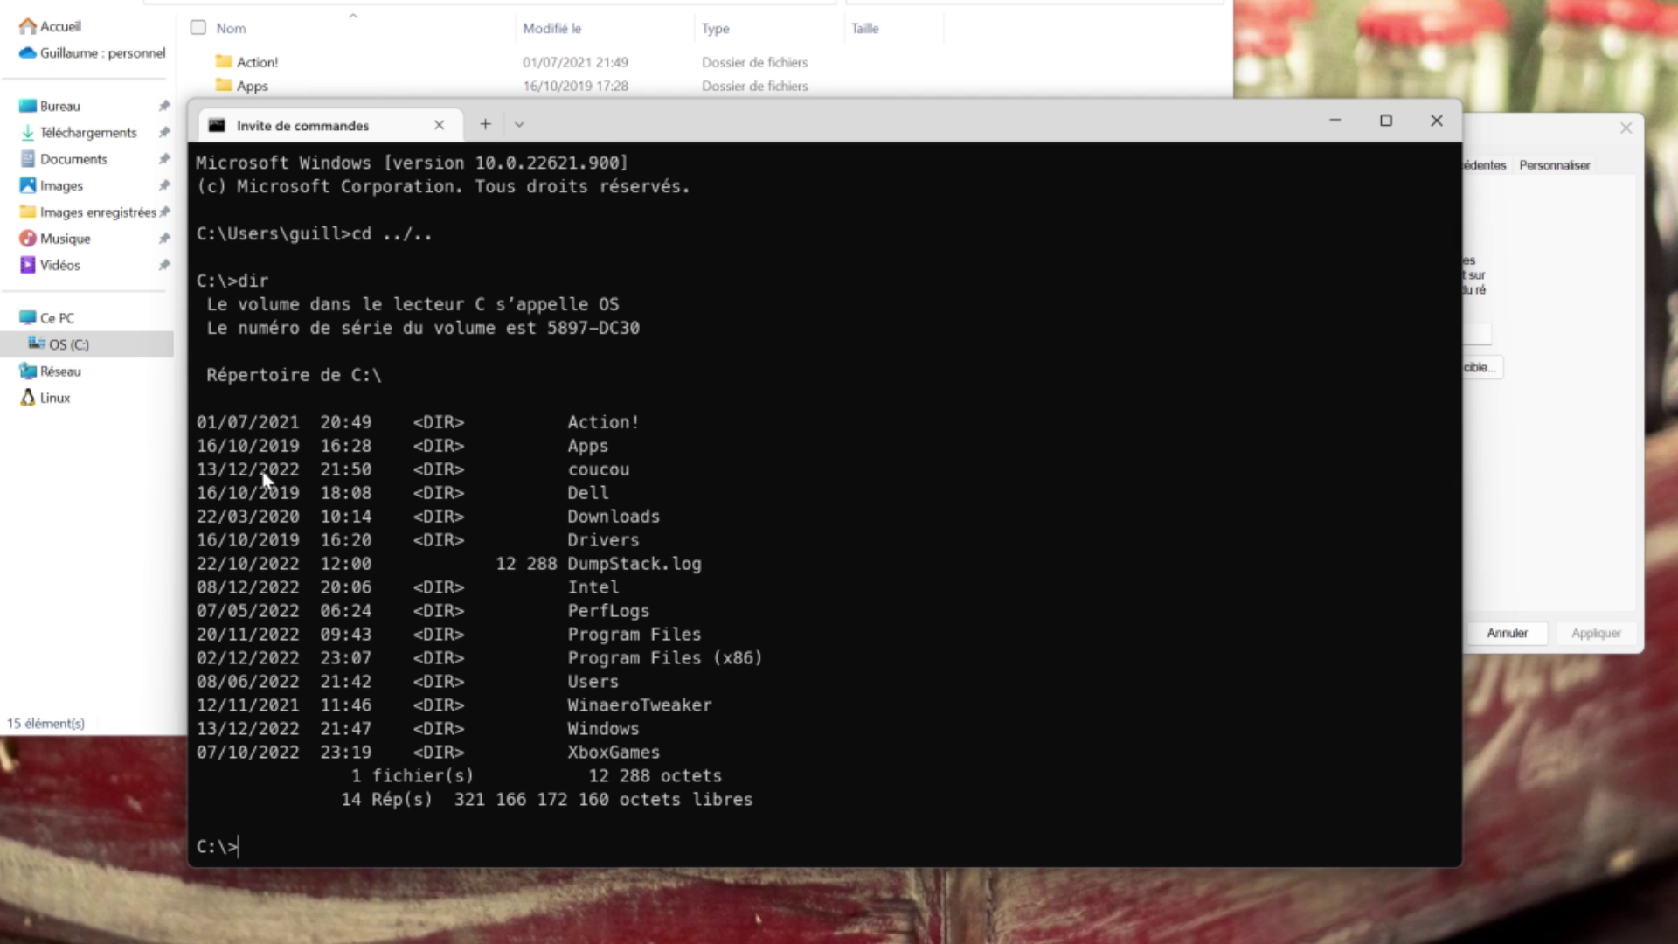
# - Move the command prompt aside, check the storage path in the location properties of the Images folder on C:, and close them
pyautogui.moveTo(555, 131); pyautogui.dragTo(735, 255)
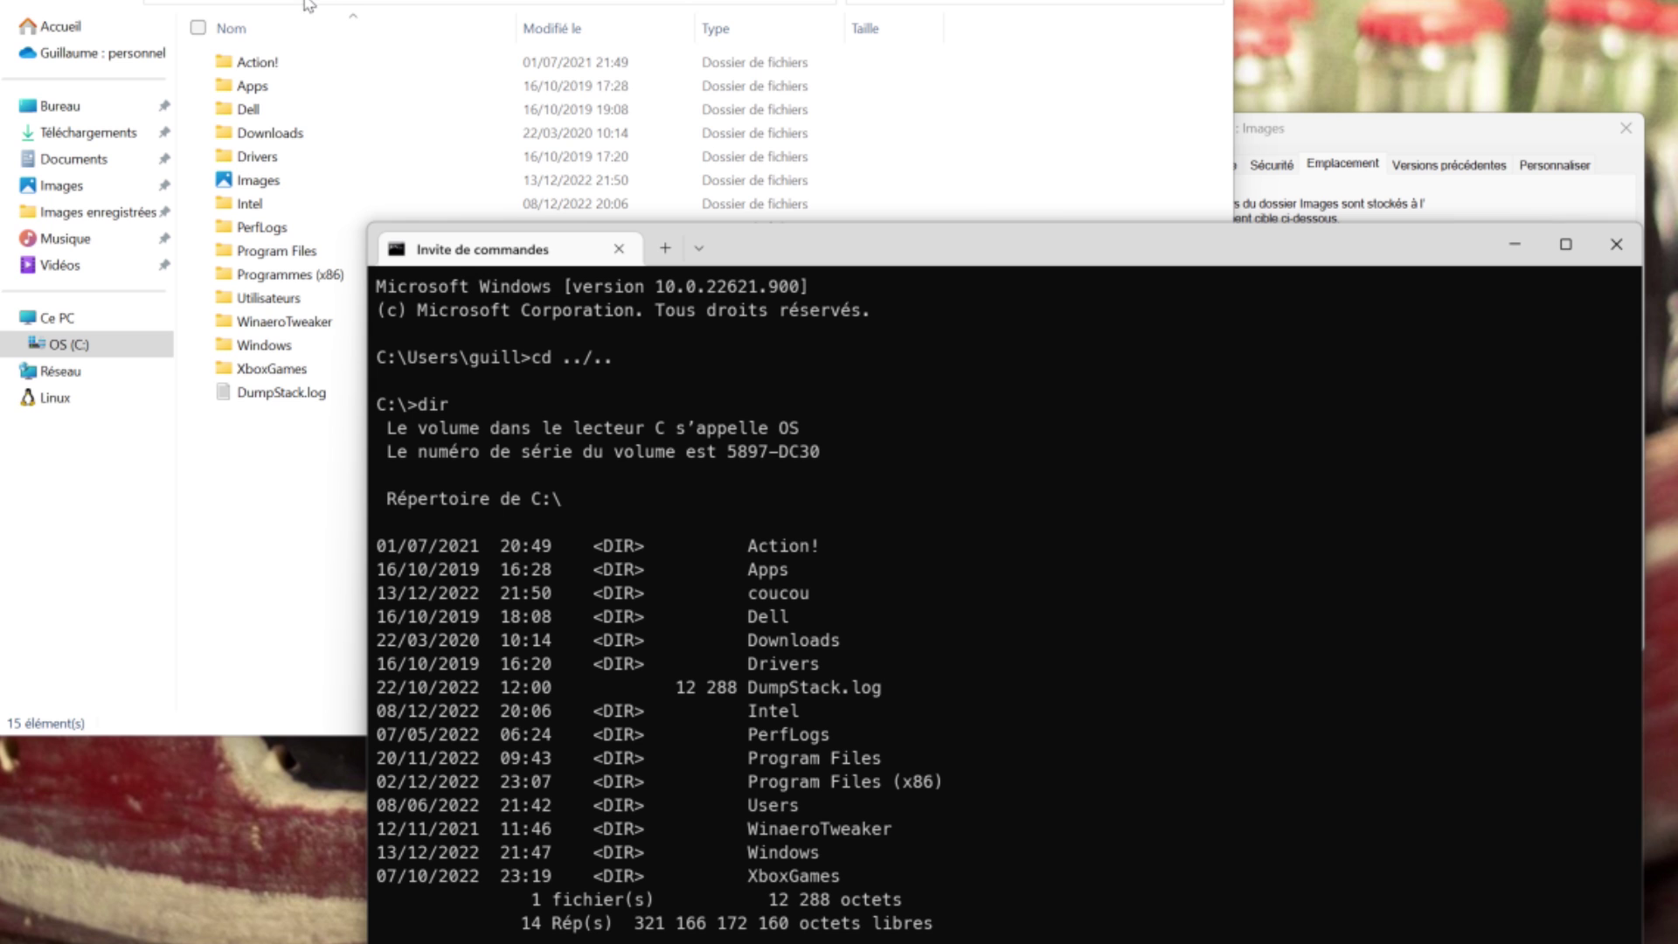
pyautogui.click(253, 180)
pyautogui.rightClick(256, 179)
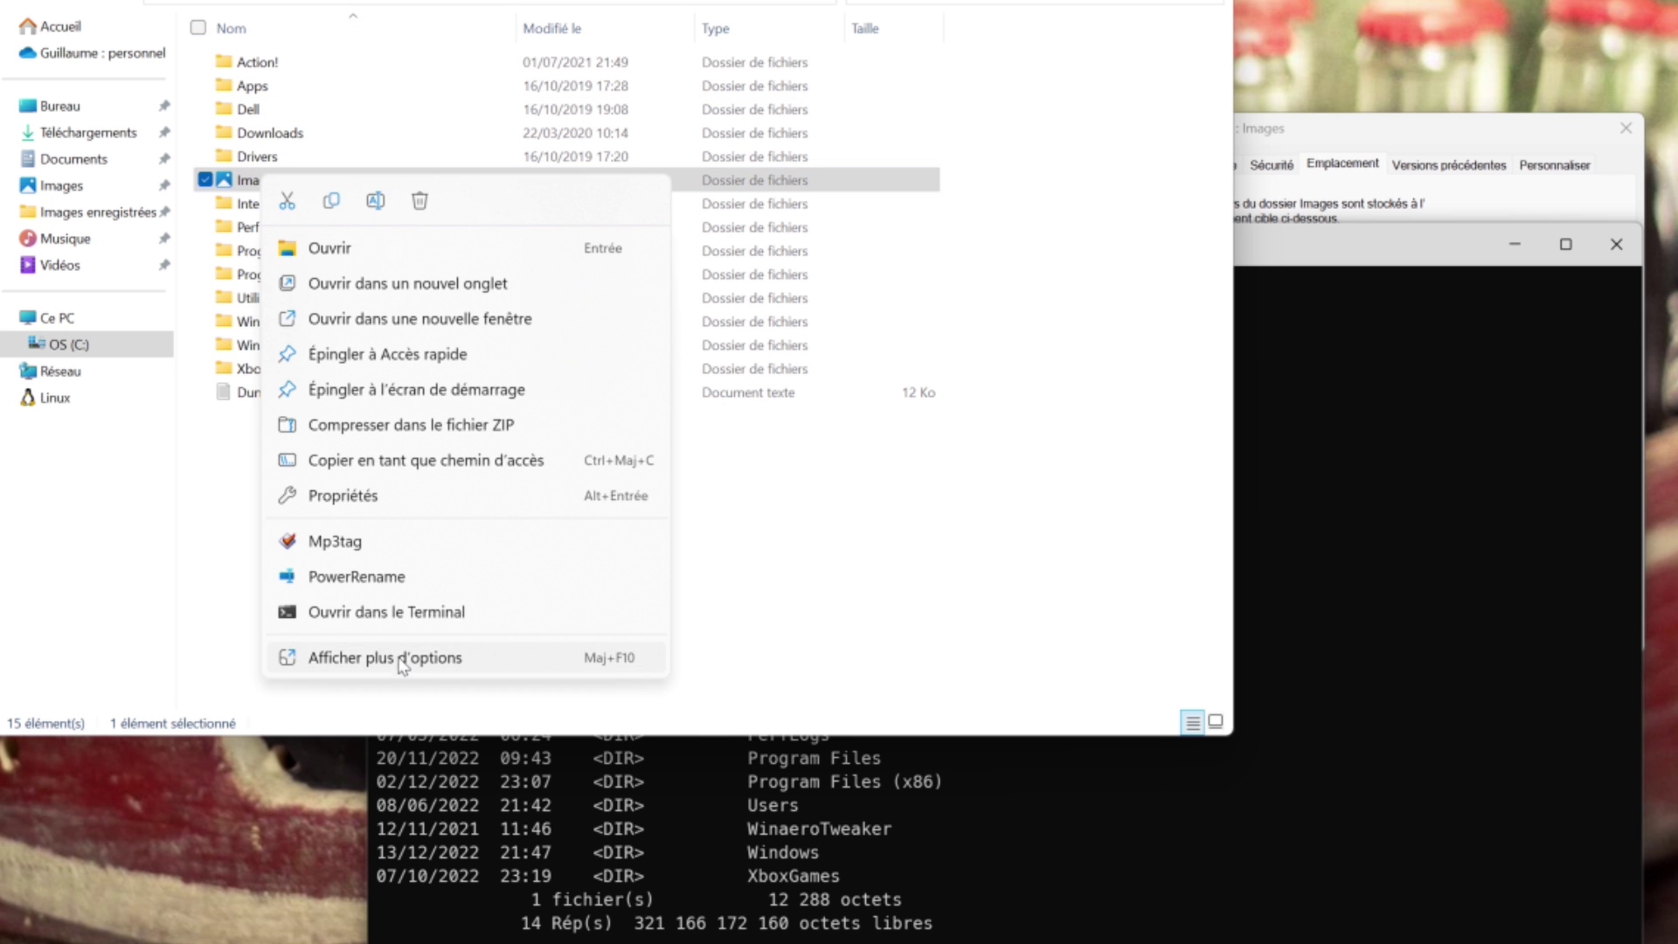
pyautogui.click(400, 660)
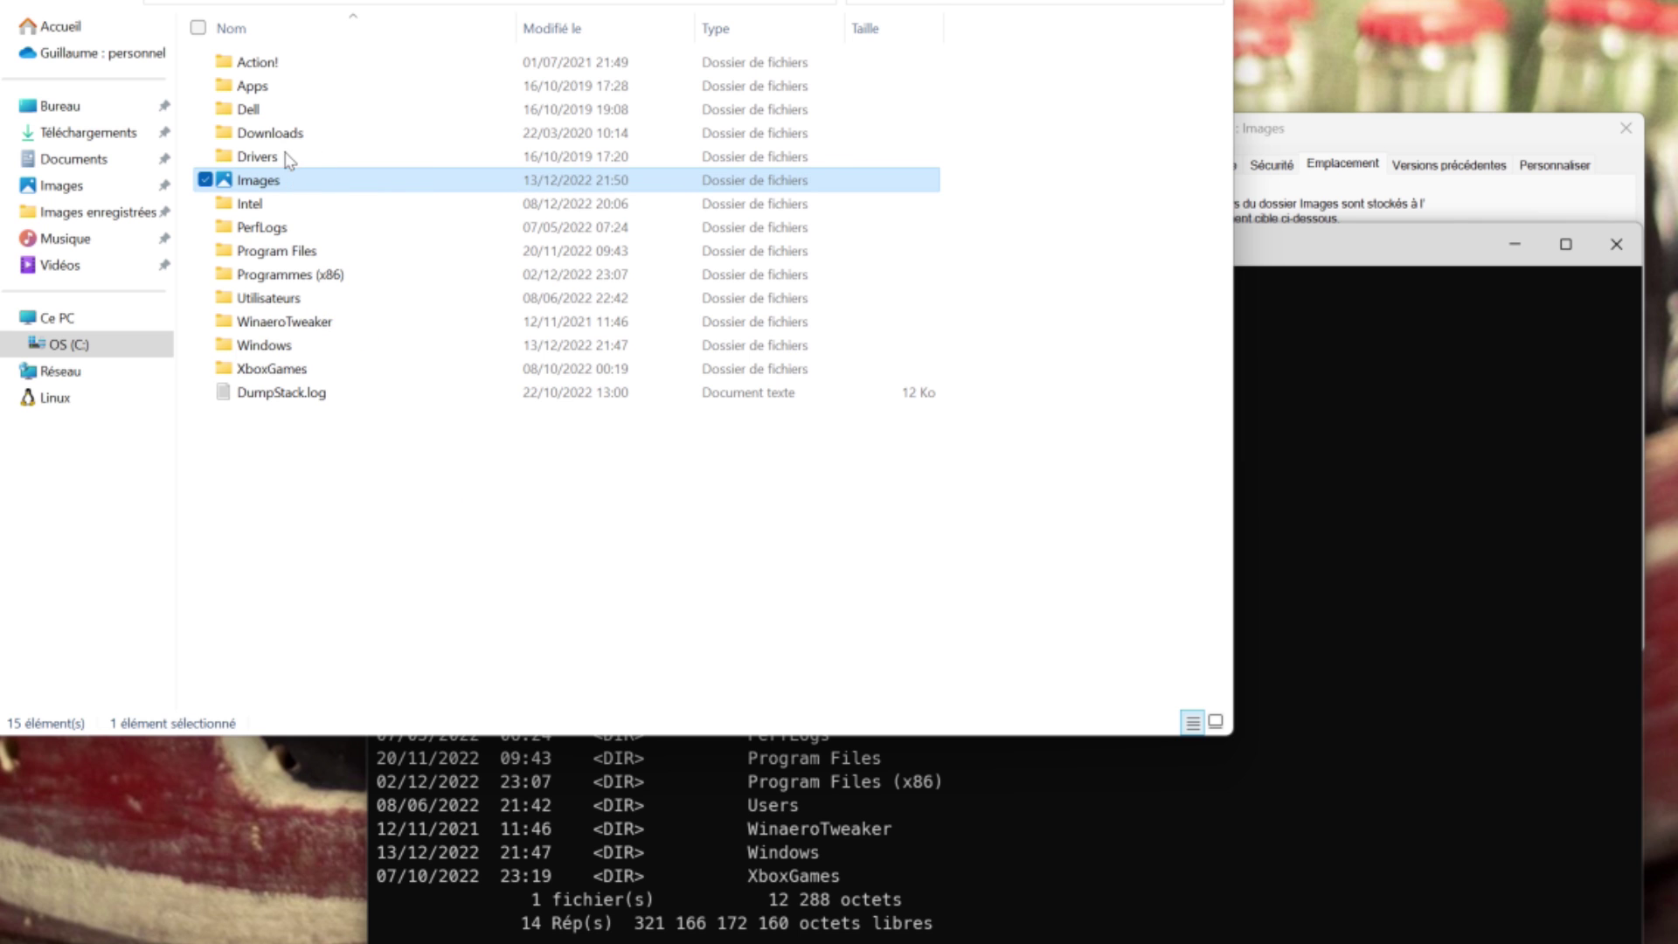
pyautogui.click(494, 641)
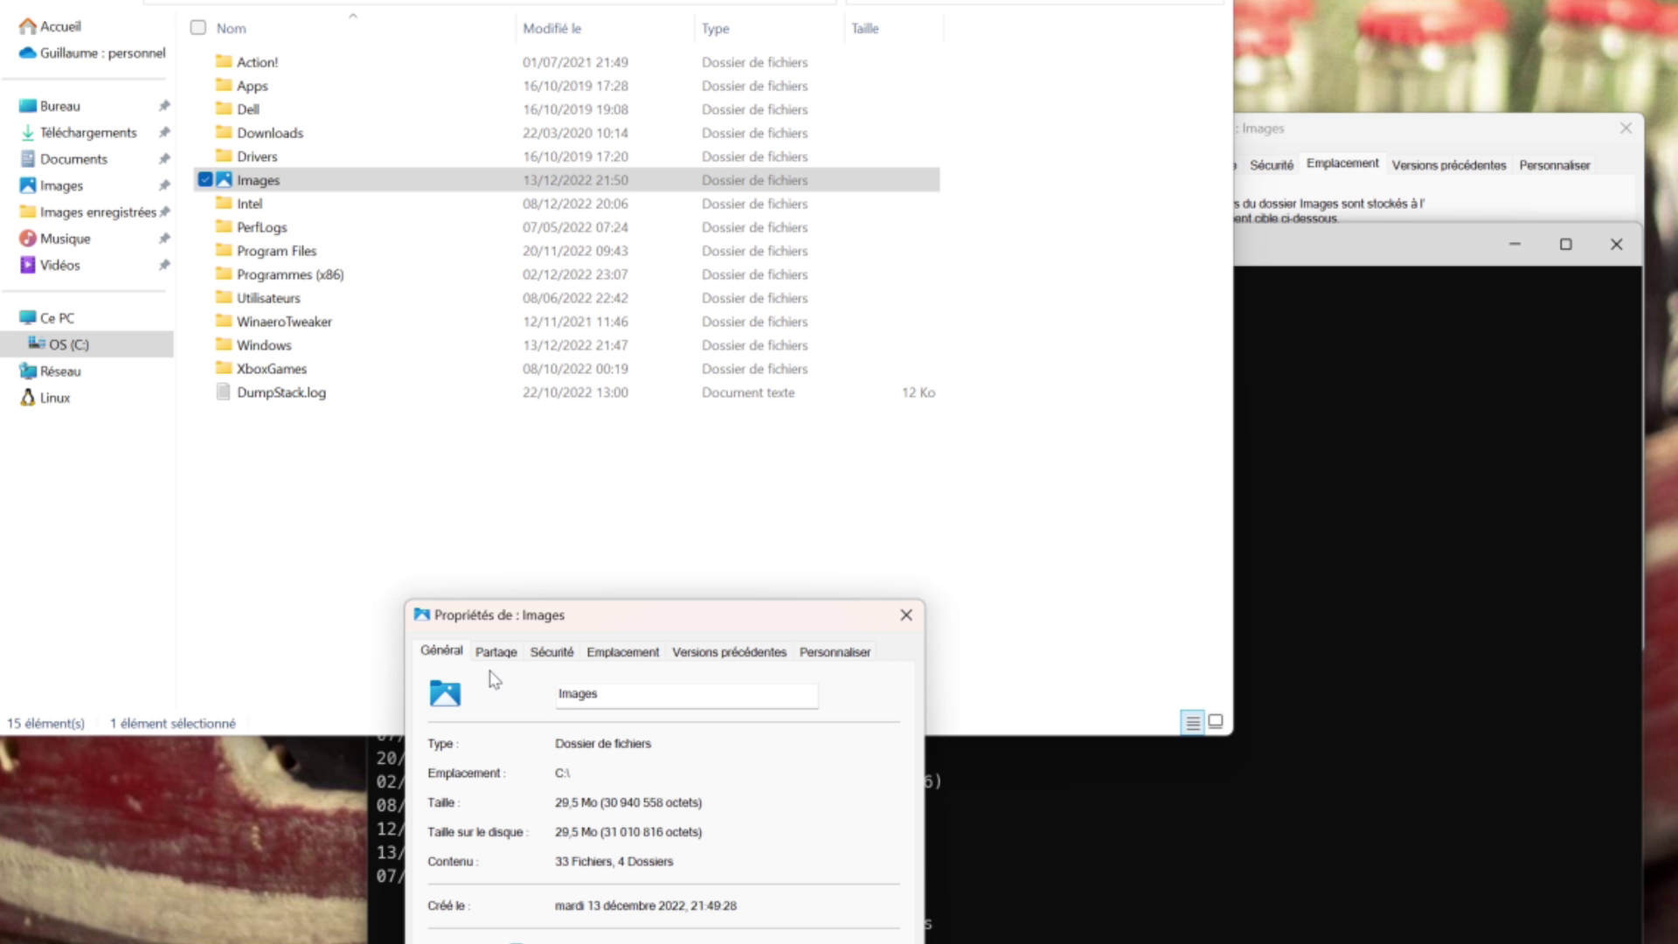
pyautogui.click(628, 653)
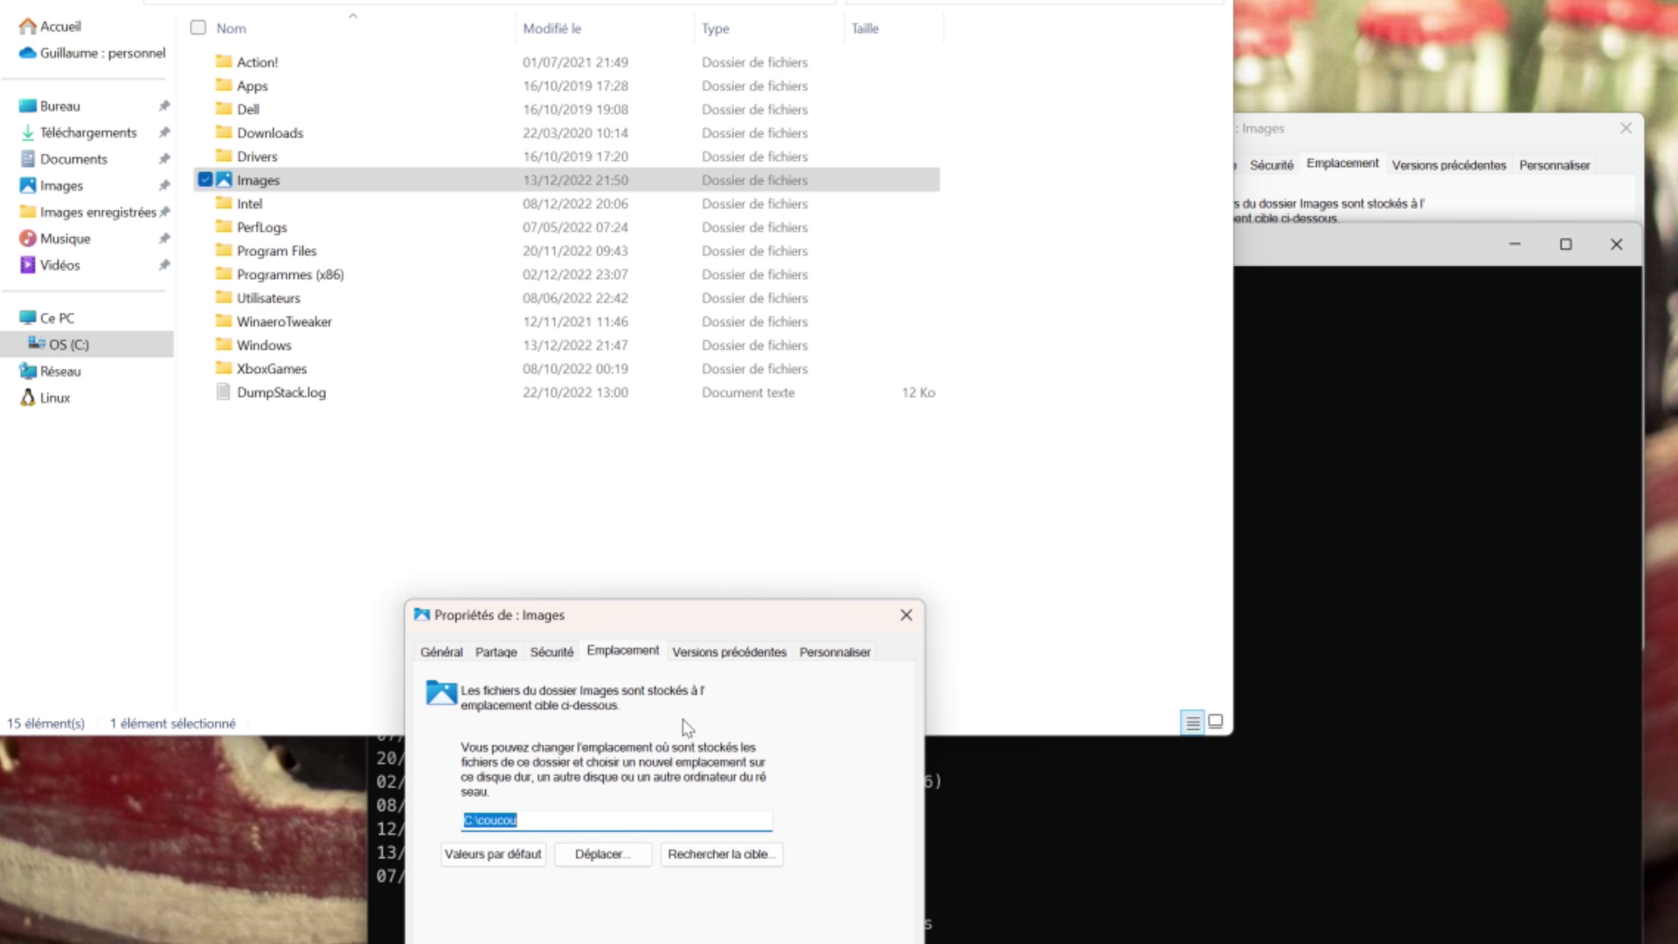
pyautogui.click(906, 615)
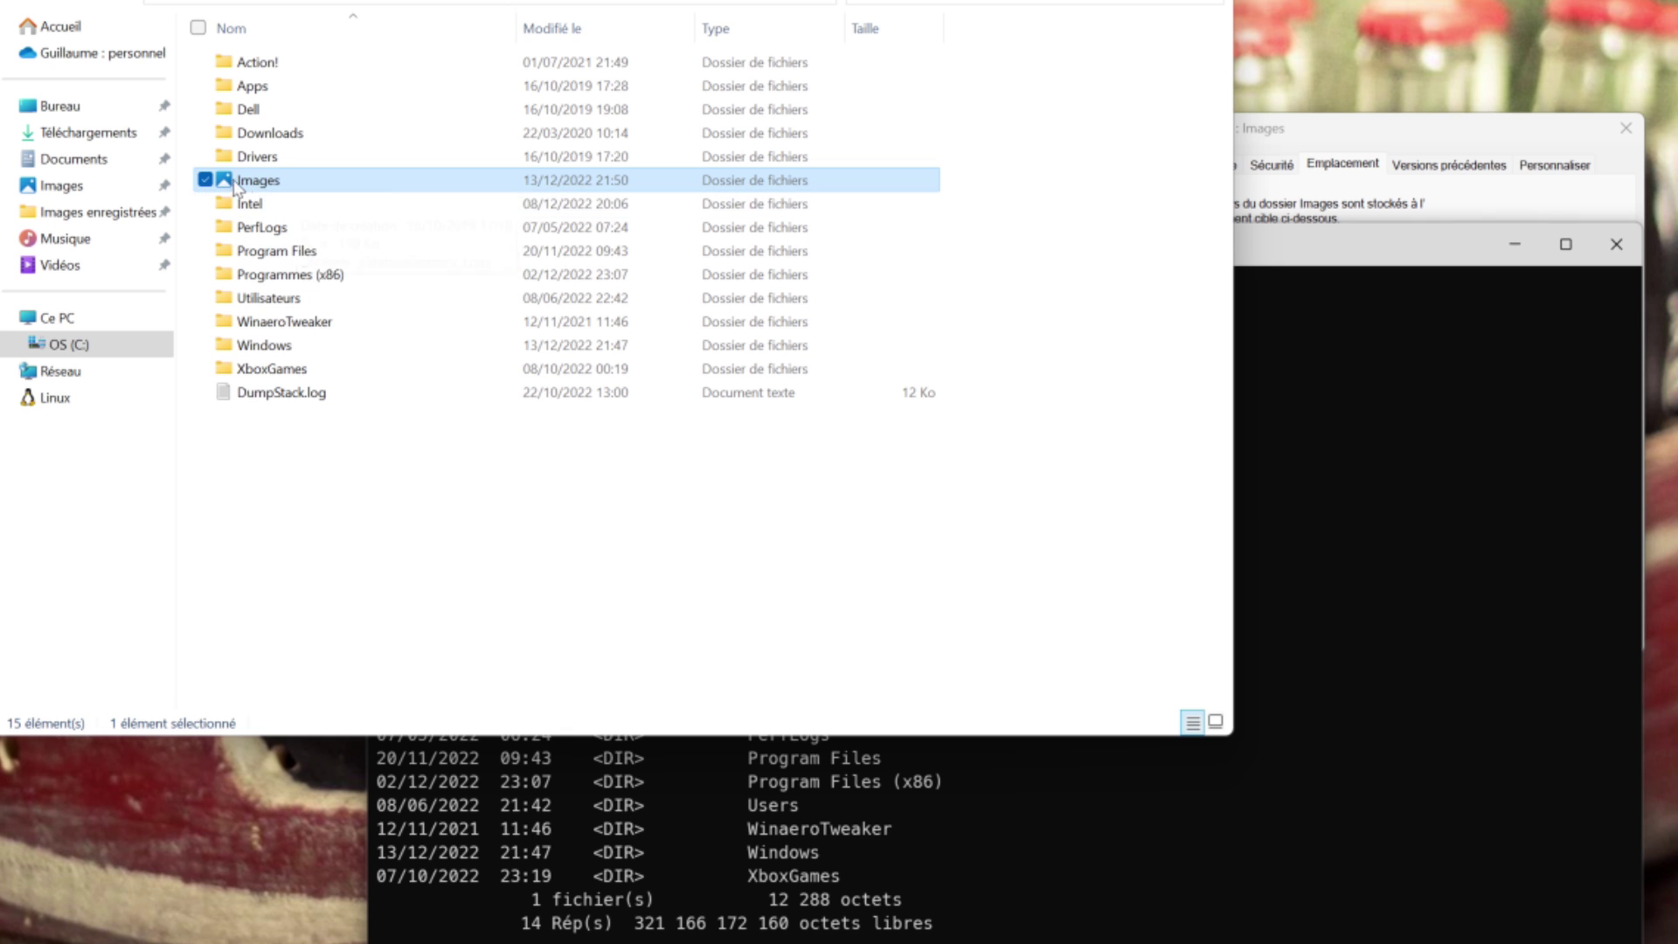
# - Check the relocated Images folder's contents and address from Accueil, and go back to the root of OS (C:)
pyautogui.moveTo(232, 185)
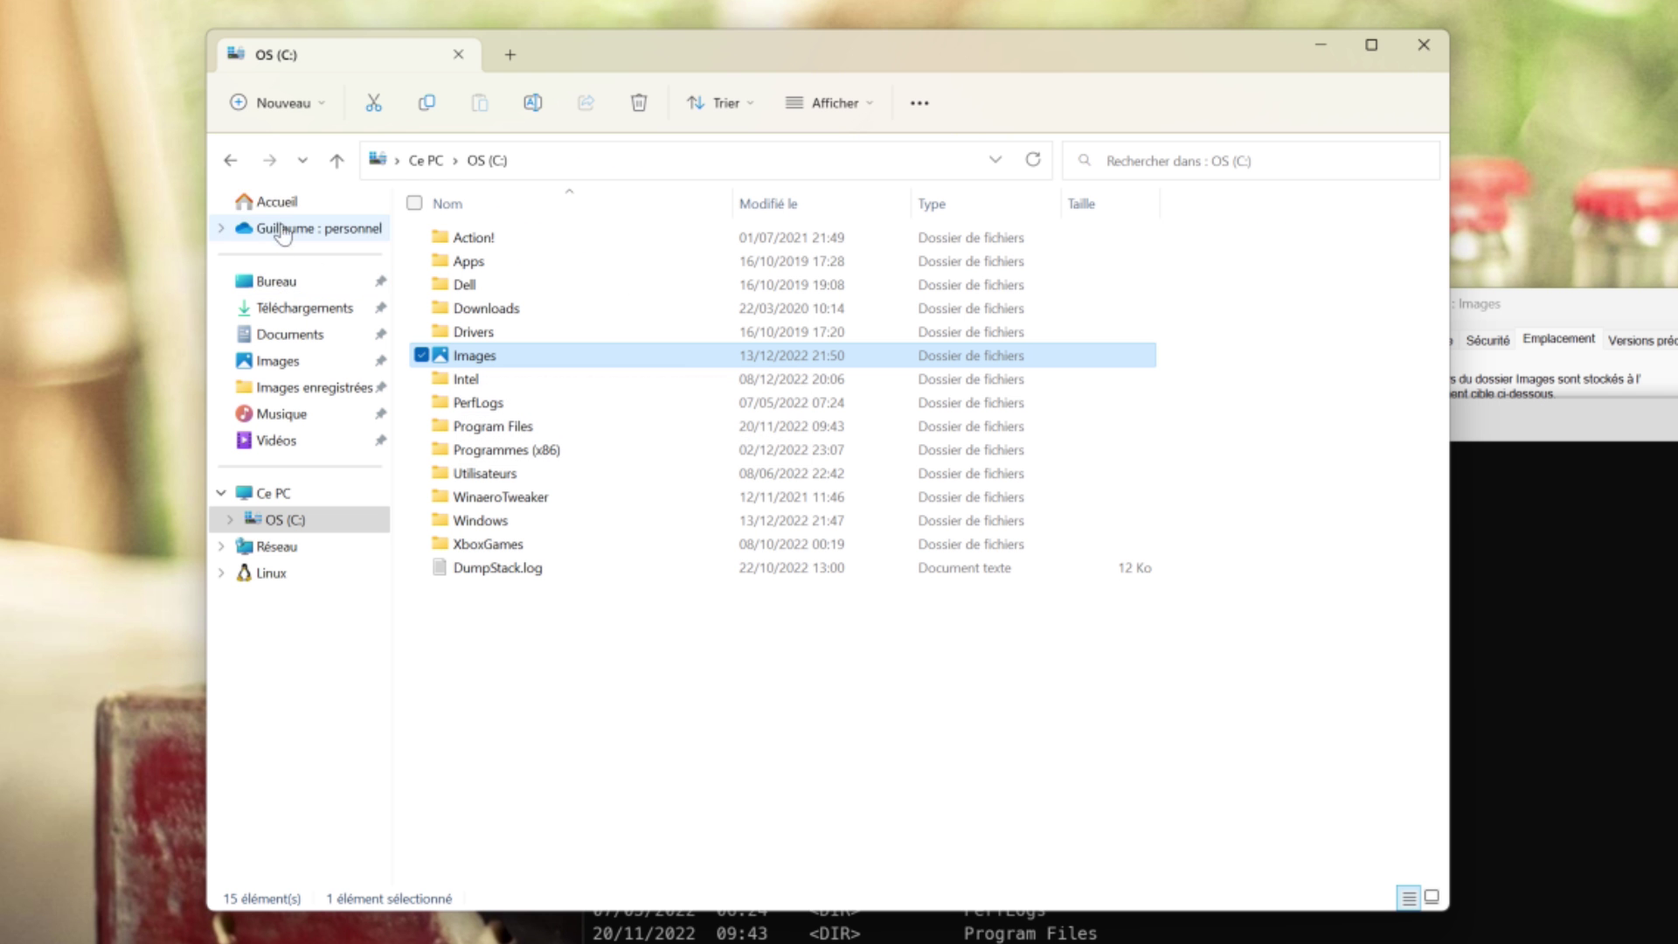
pyautogui.click(276, 202)
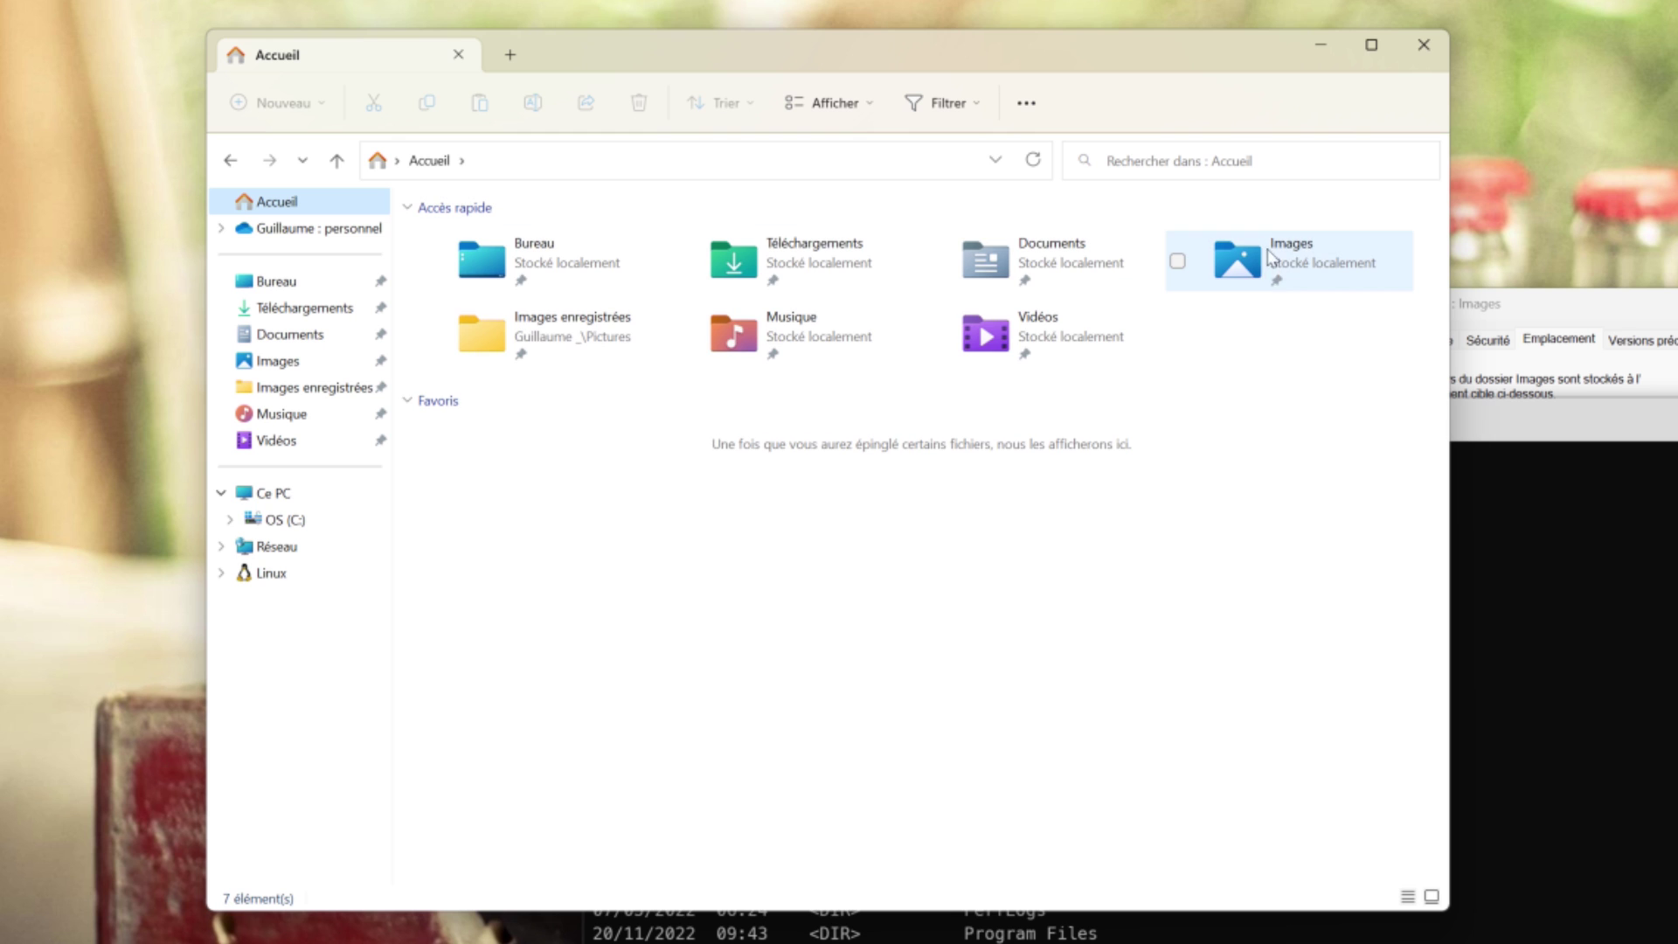
pyautogui.click(1276, 271)
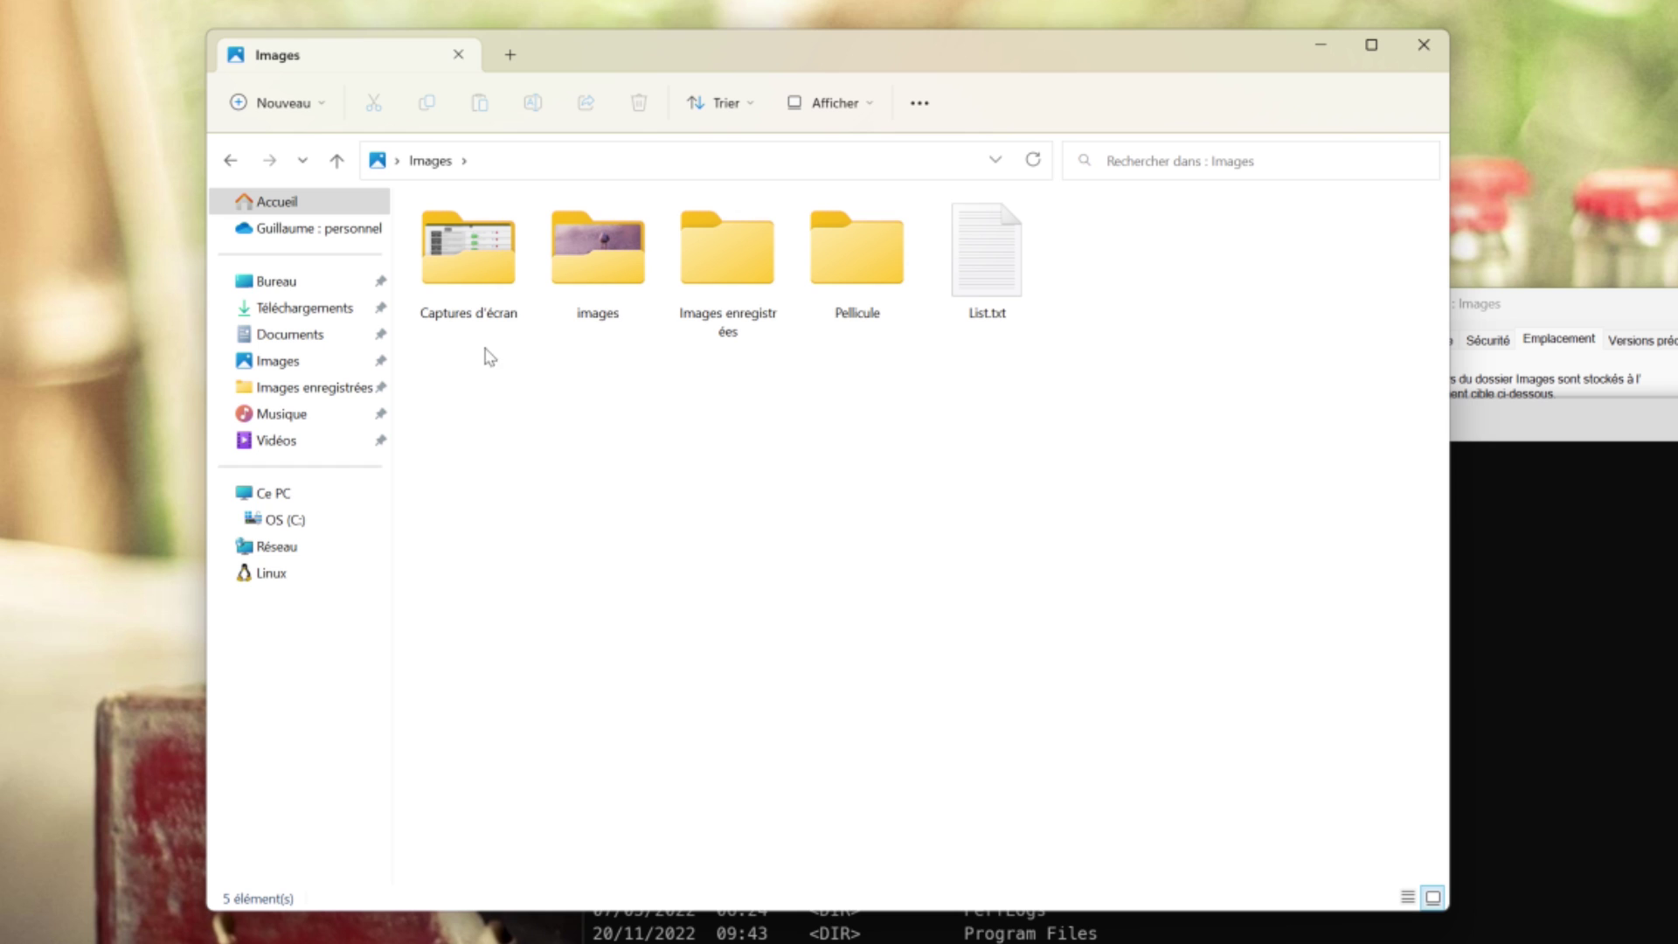
pyautogui.click(513, 161)
pyautogui.click(463, 161)
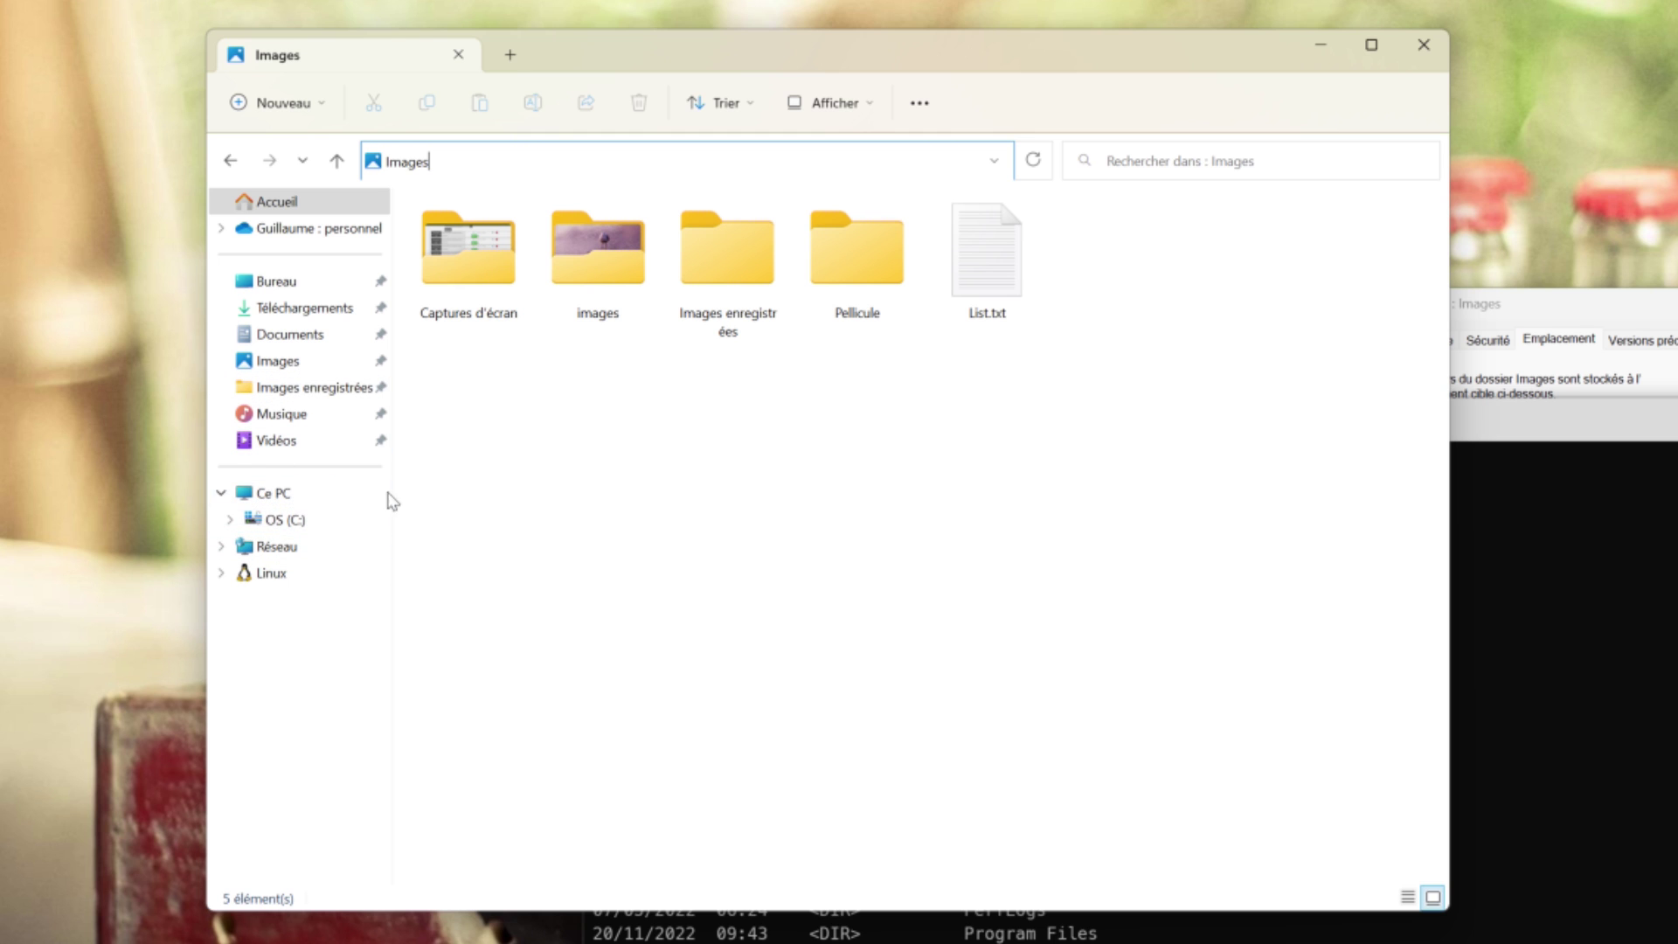
pyautogui.click(288, 207)
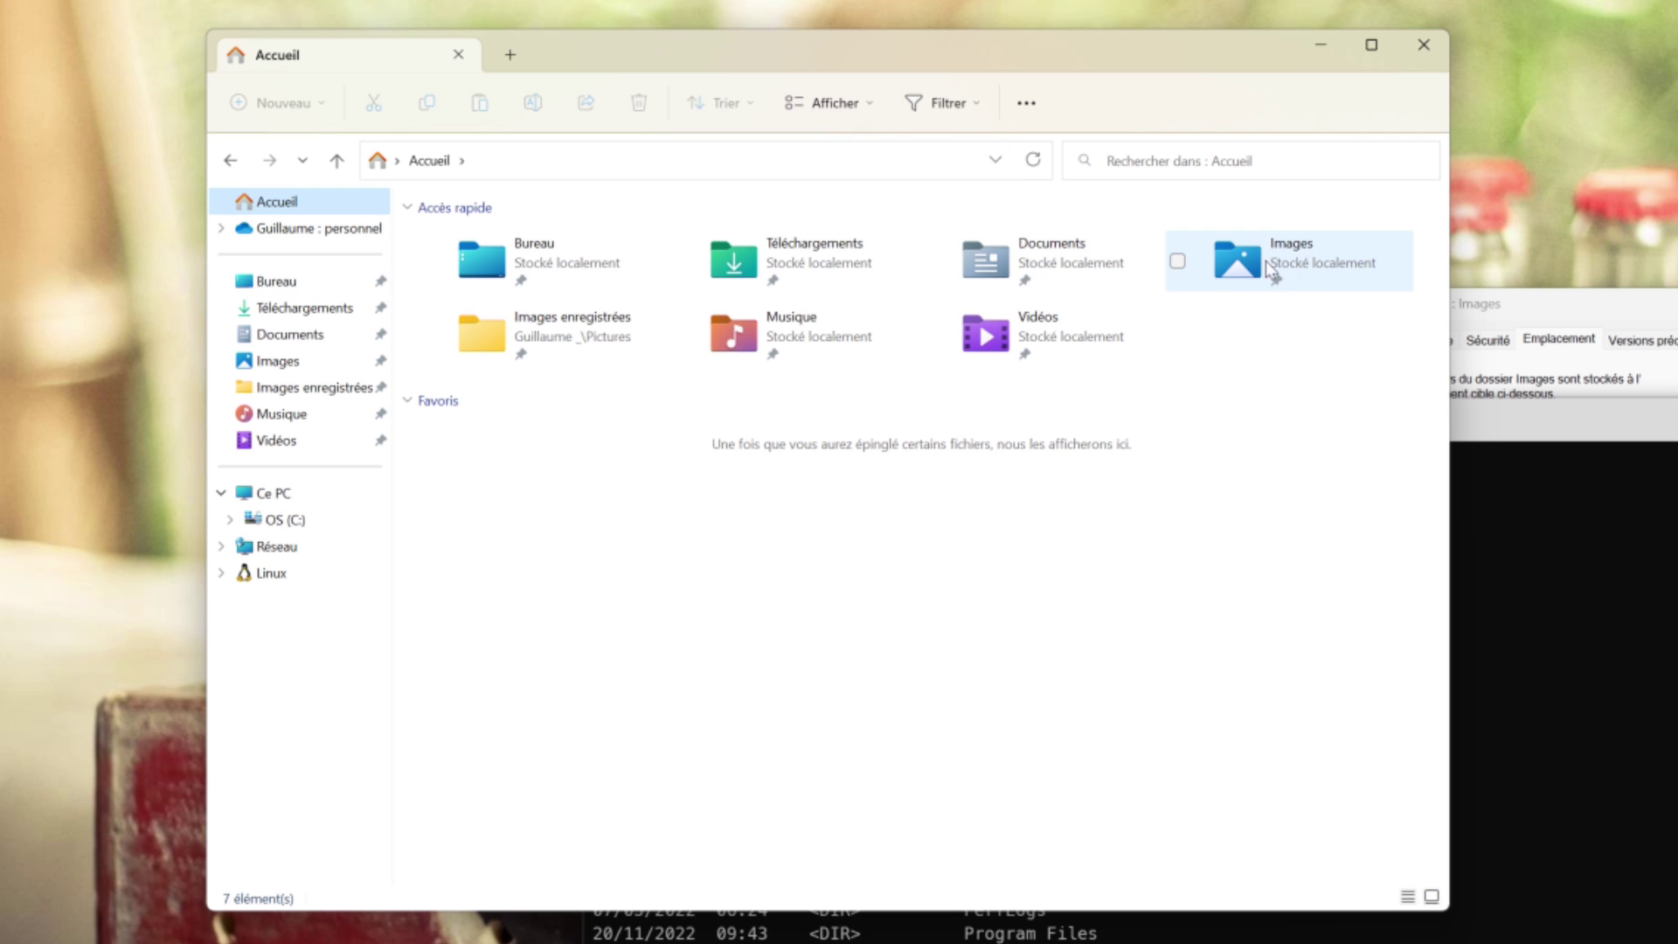
pyautogui.click(285, 521)
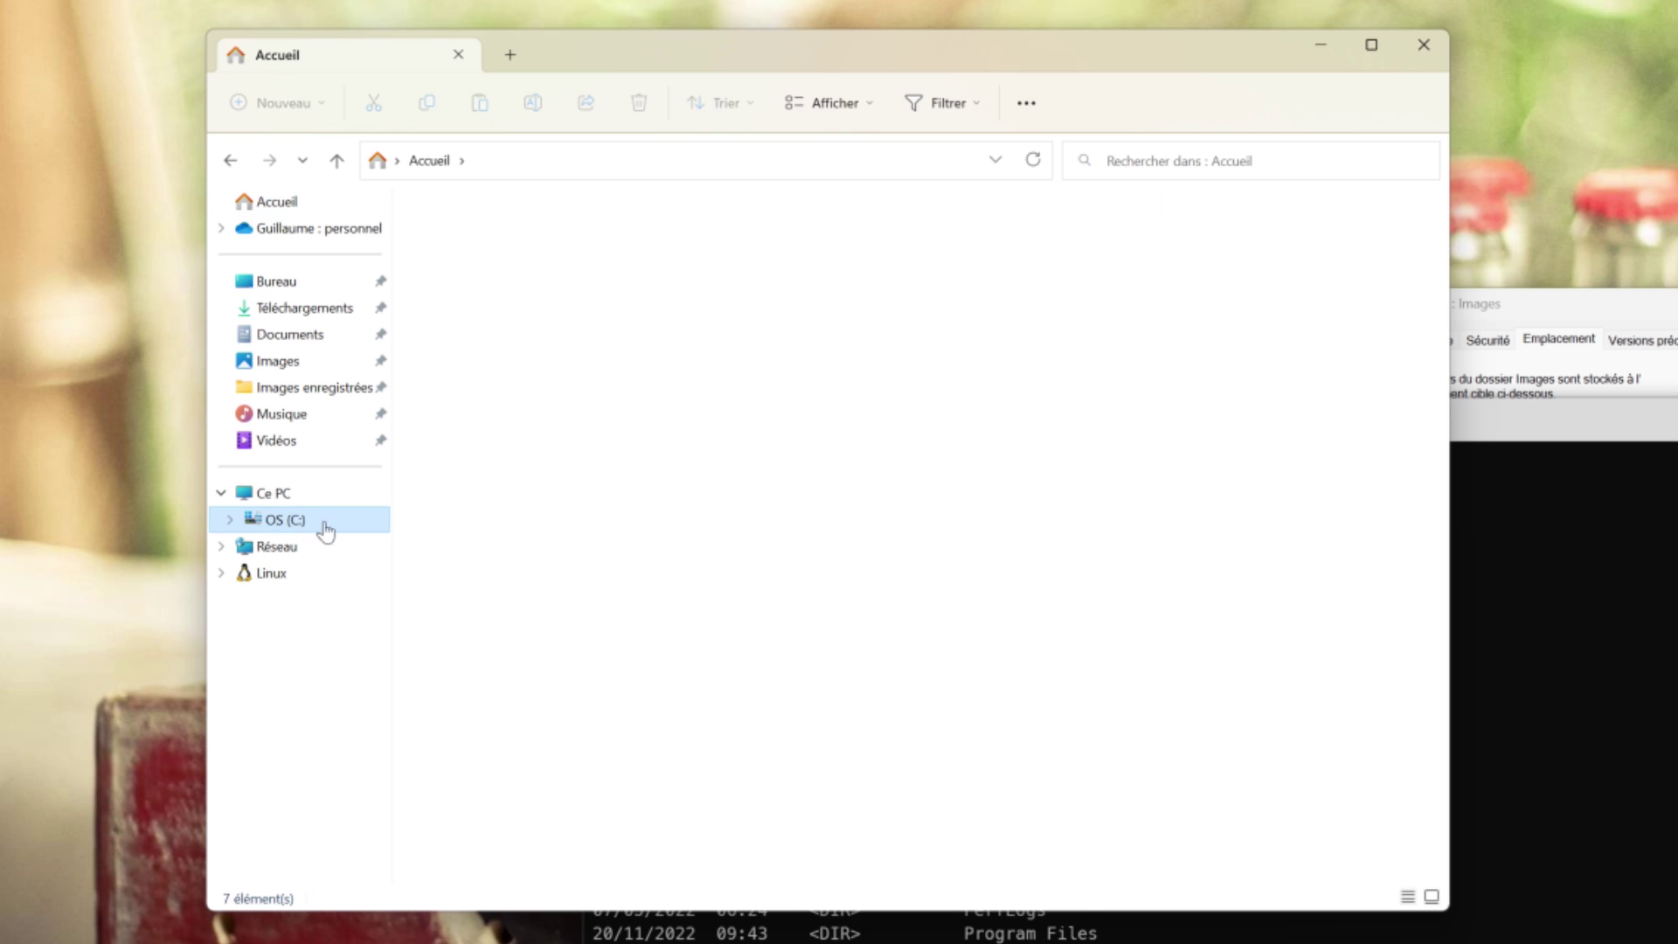
# - Create a folder called Pictures inside the user's profile folder under Utilisateurs on drive C:, and open it
pyautogui.click(503, 475)
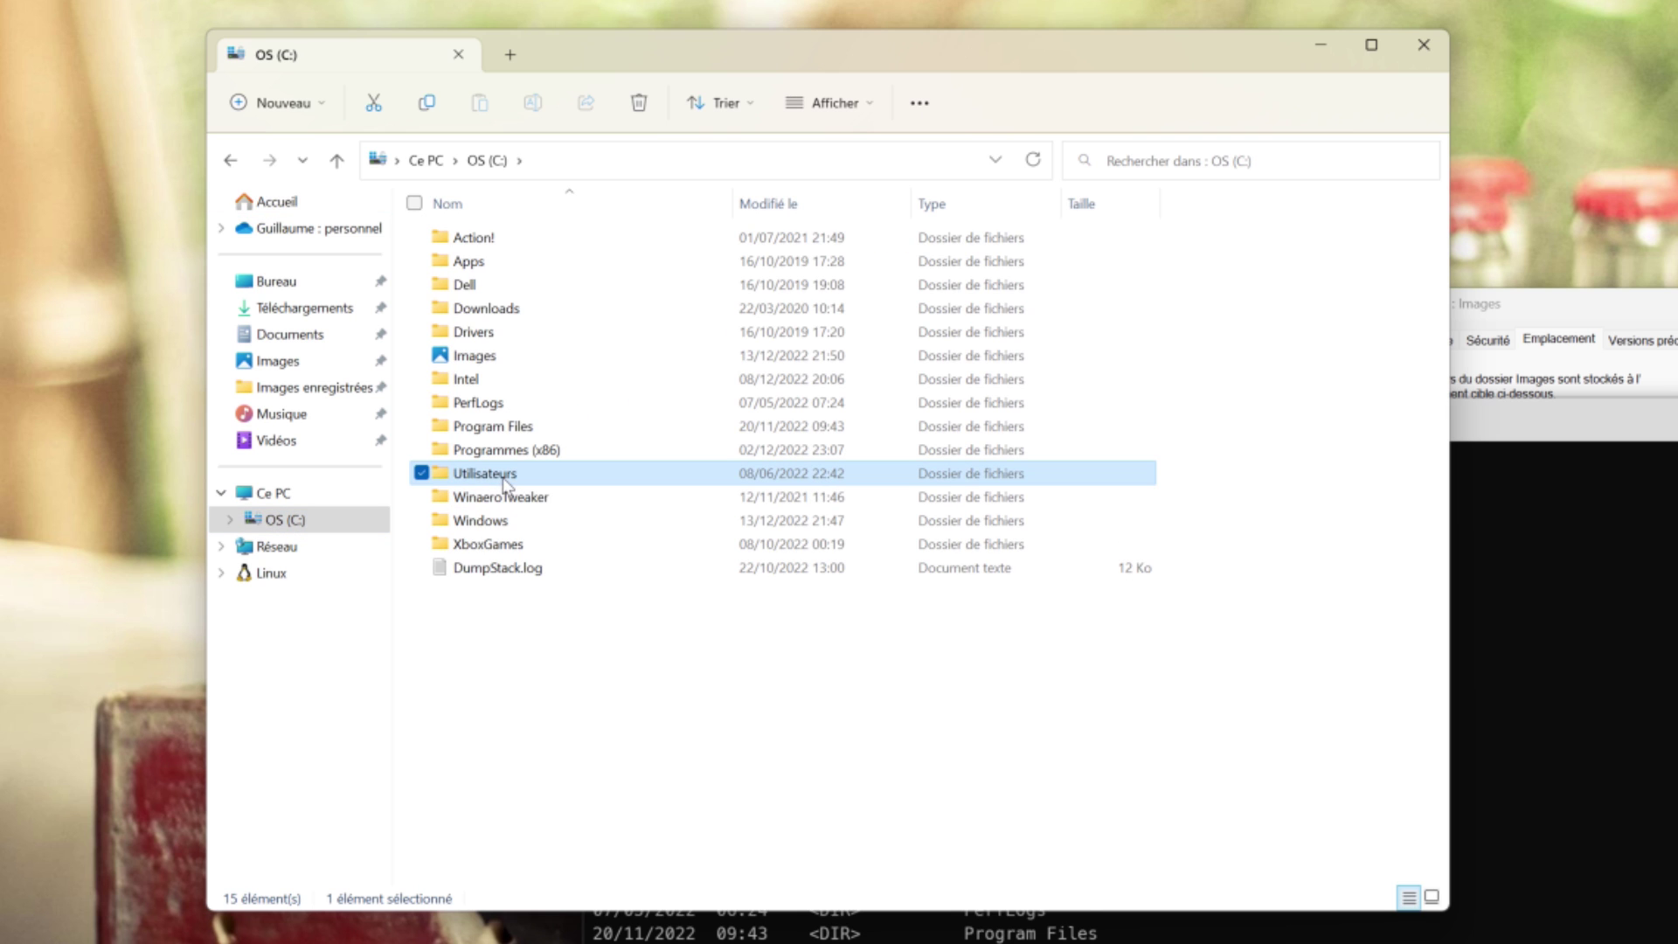
pyautogui.press('Return')
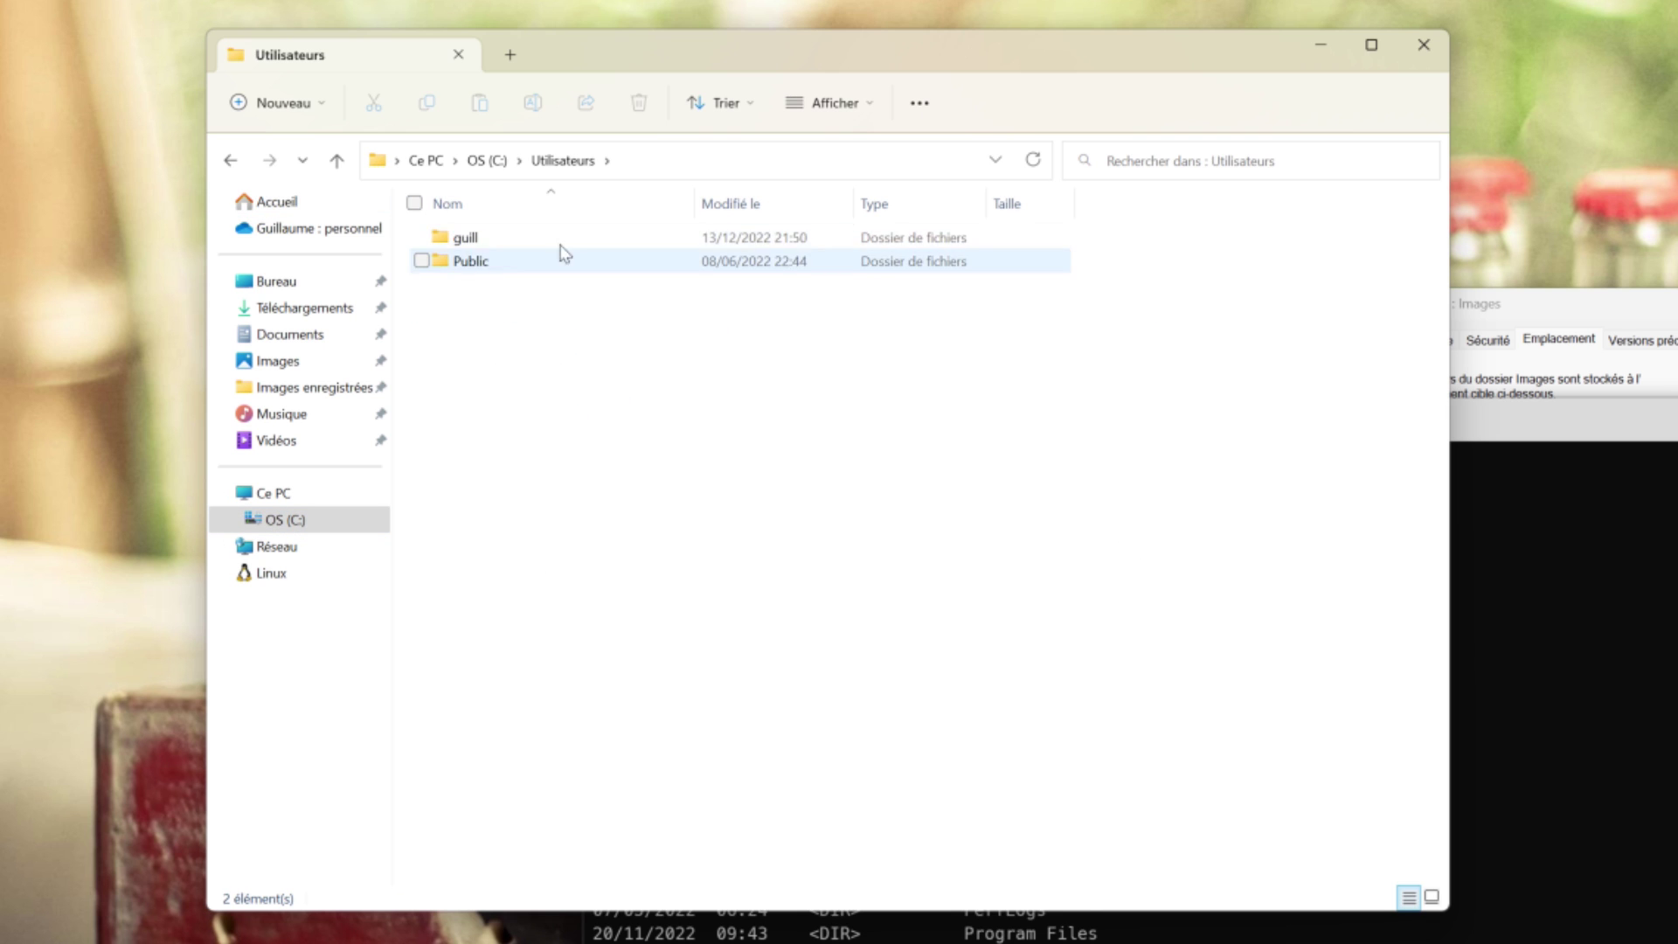
pyautogui.doubleClick(485, 238)
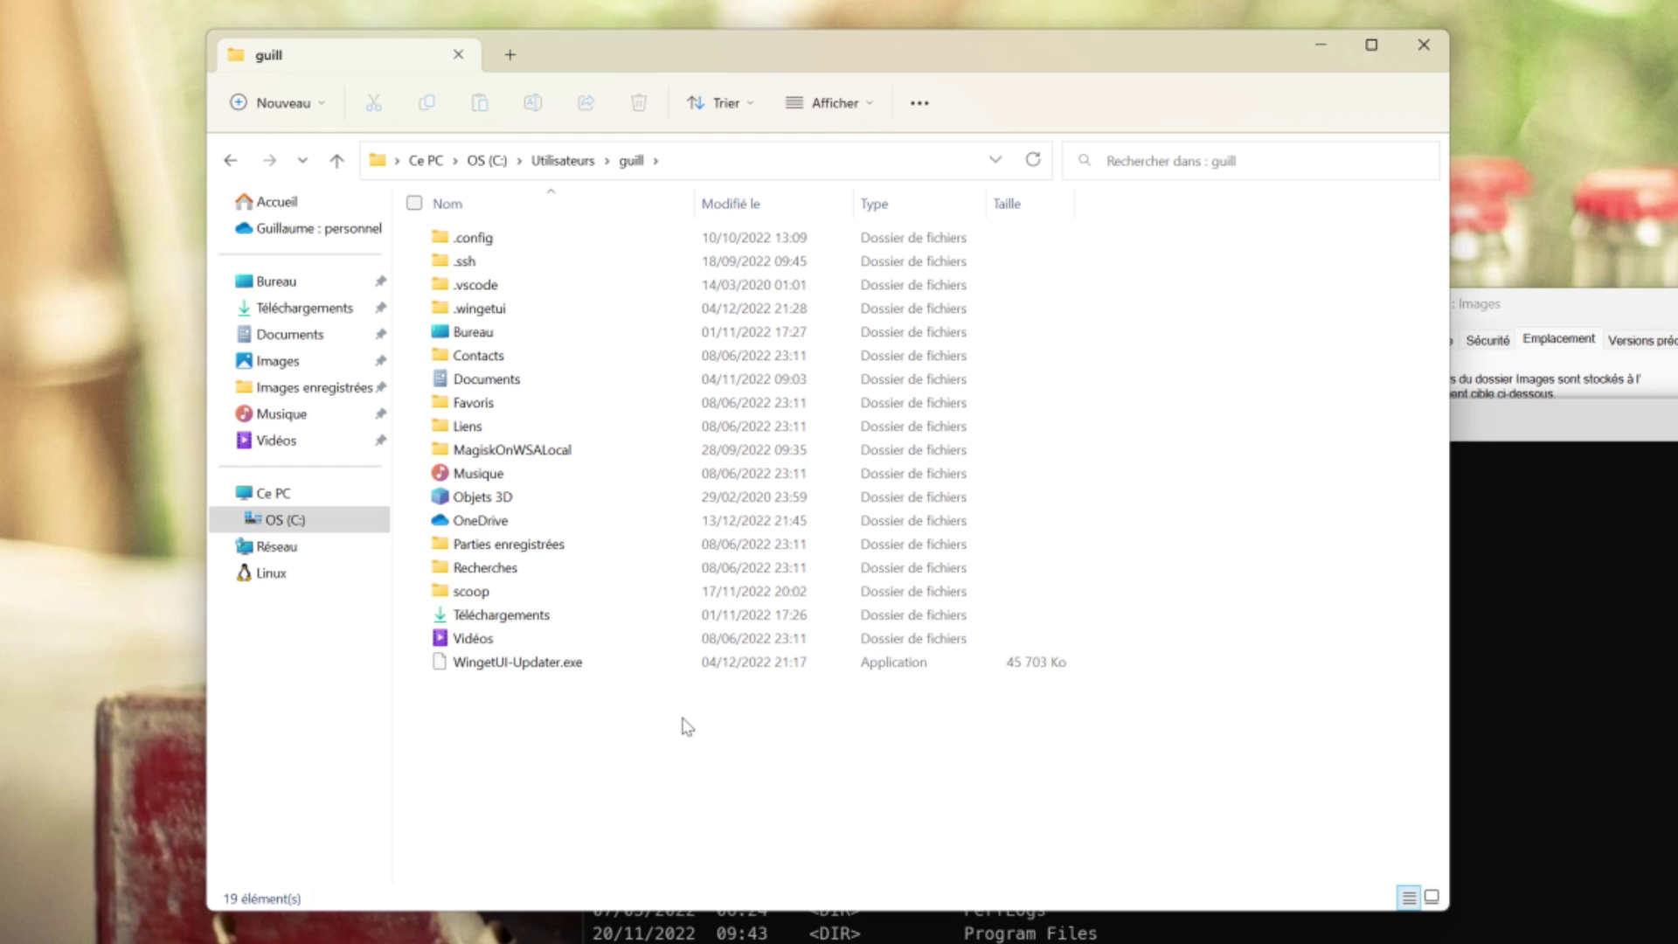
pyautogui.rightClick(617, 725)
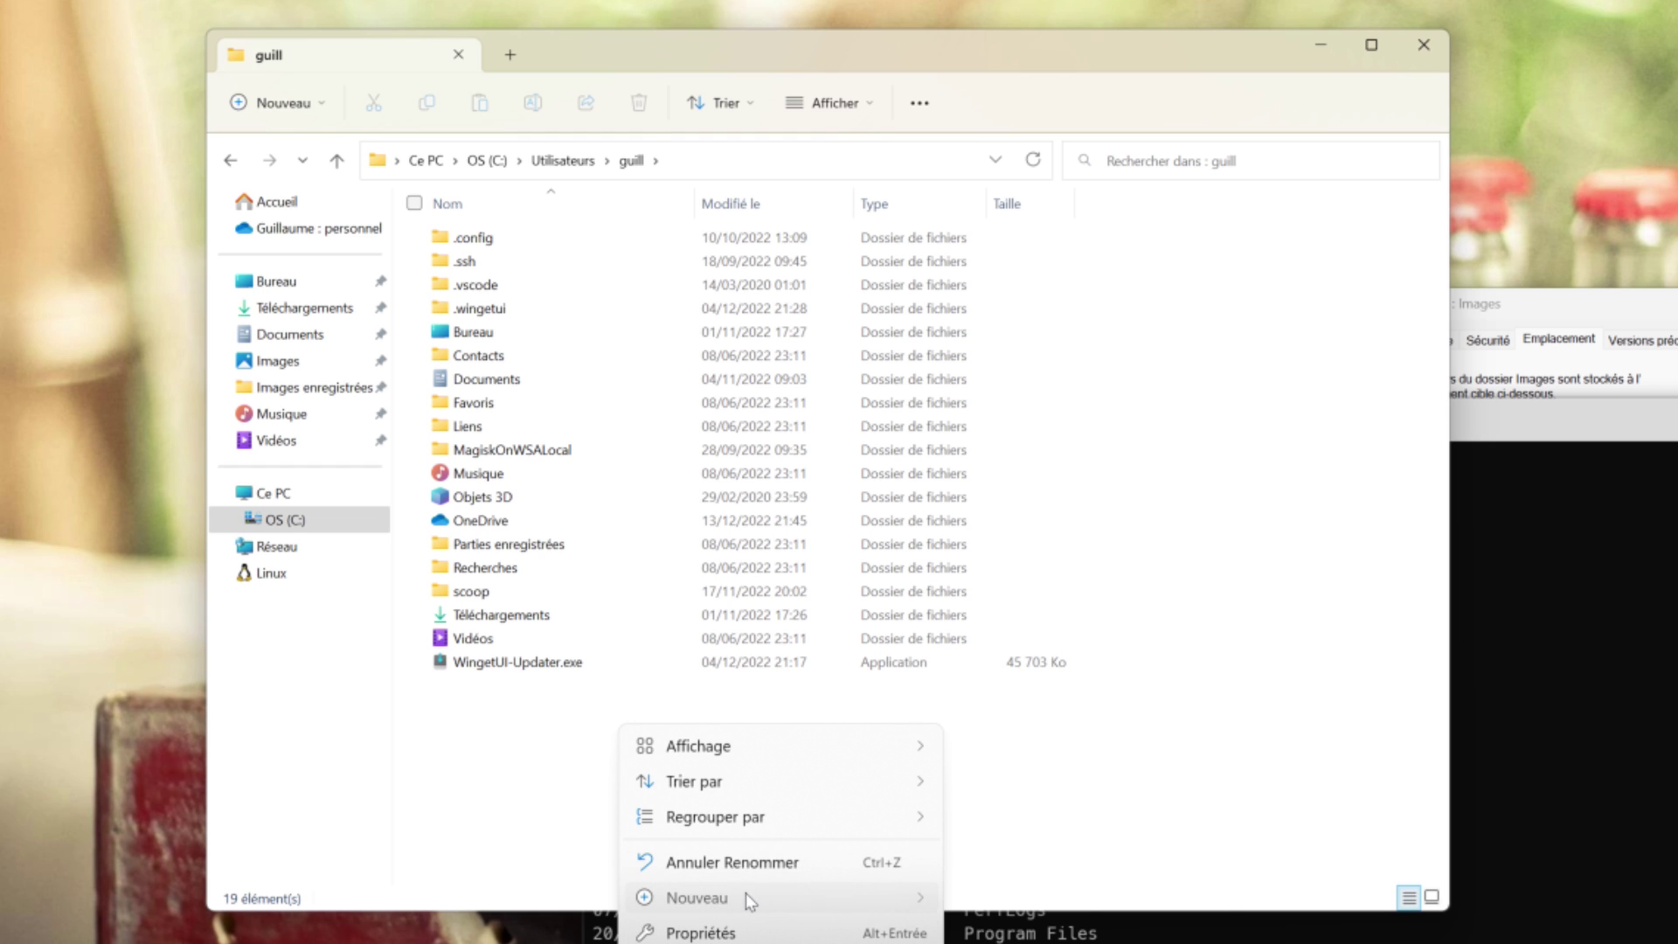
pyautogui.moveTo(749, 898)
pyautogui.click(1011, 905)
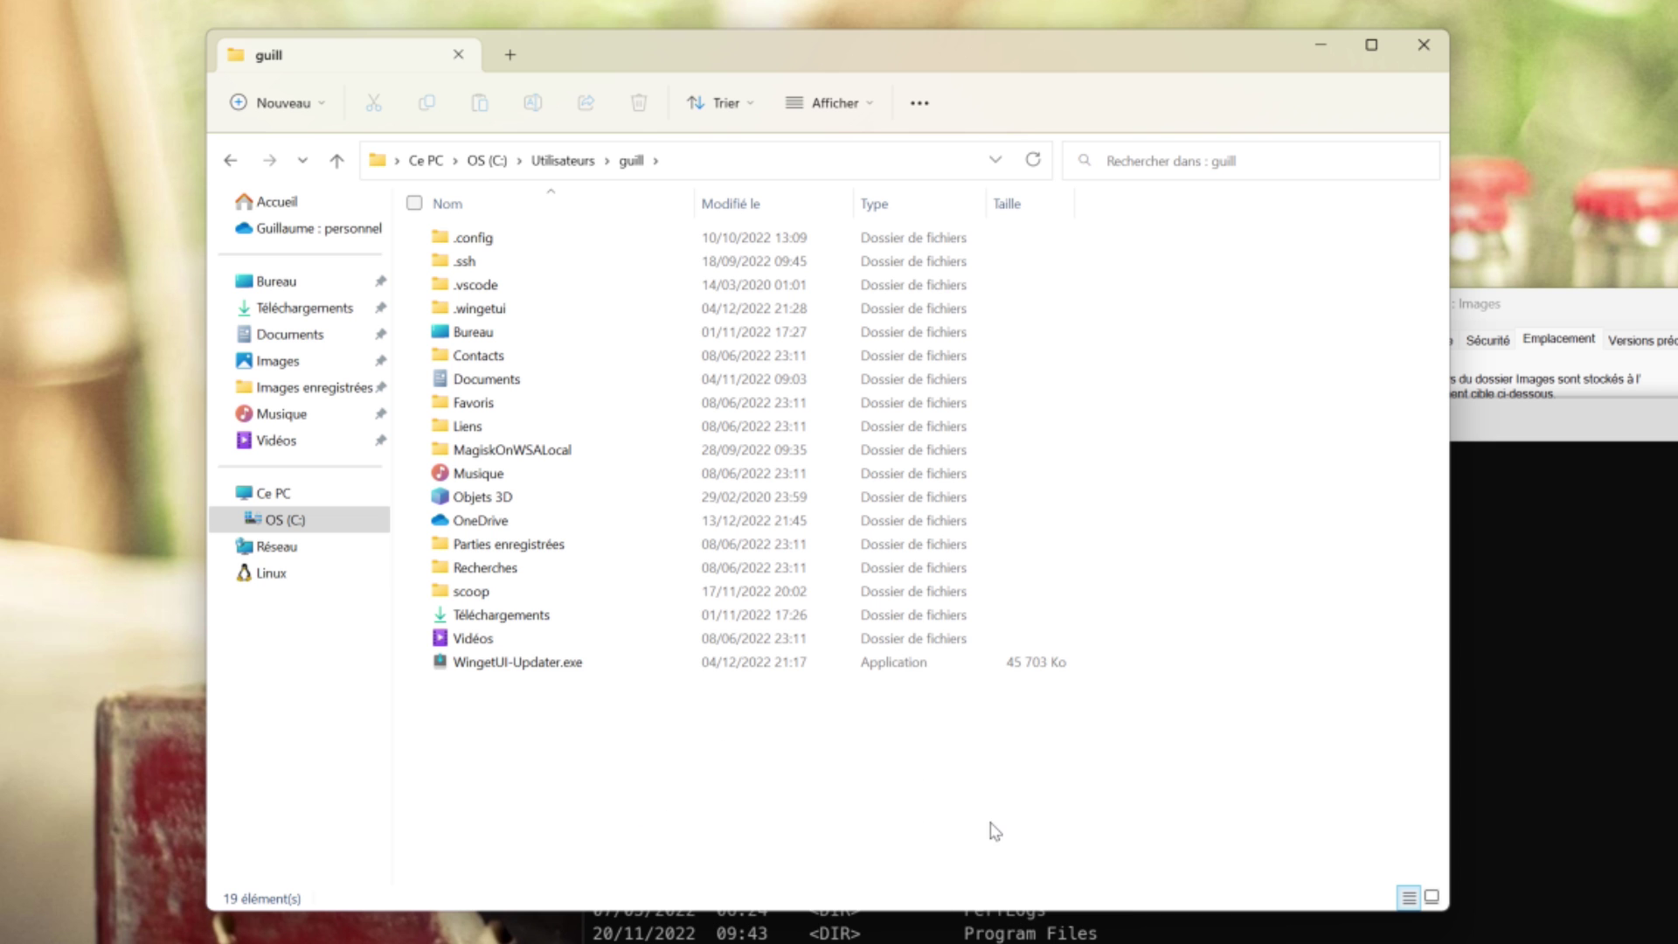
pyautogui.write('Pictures')
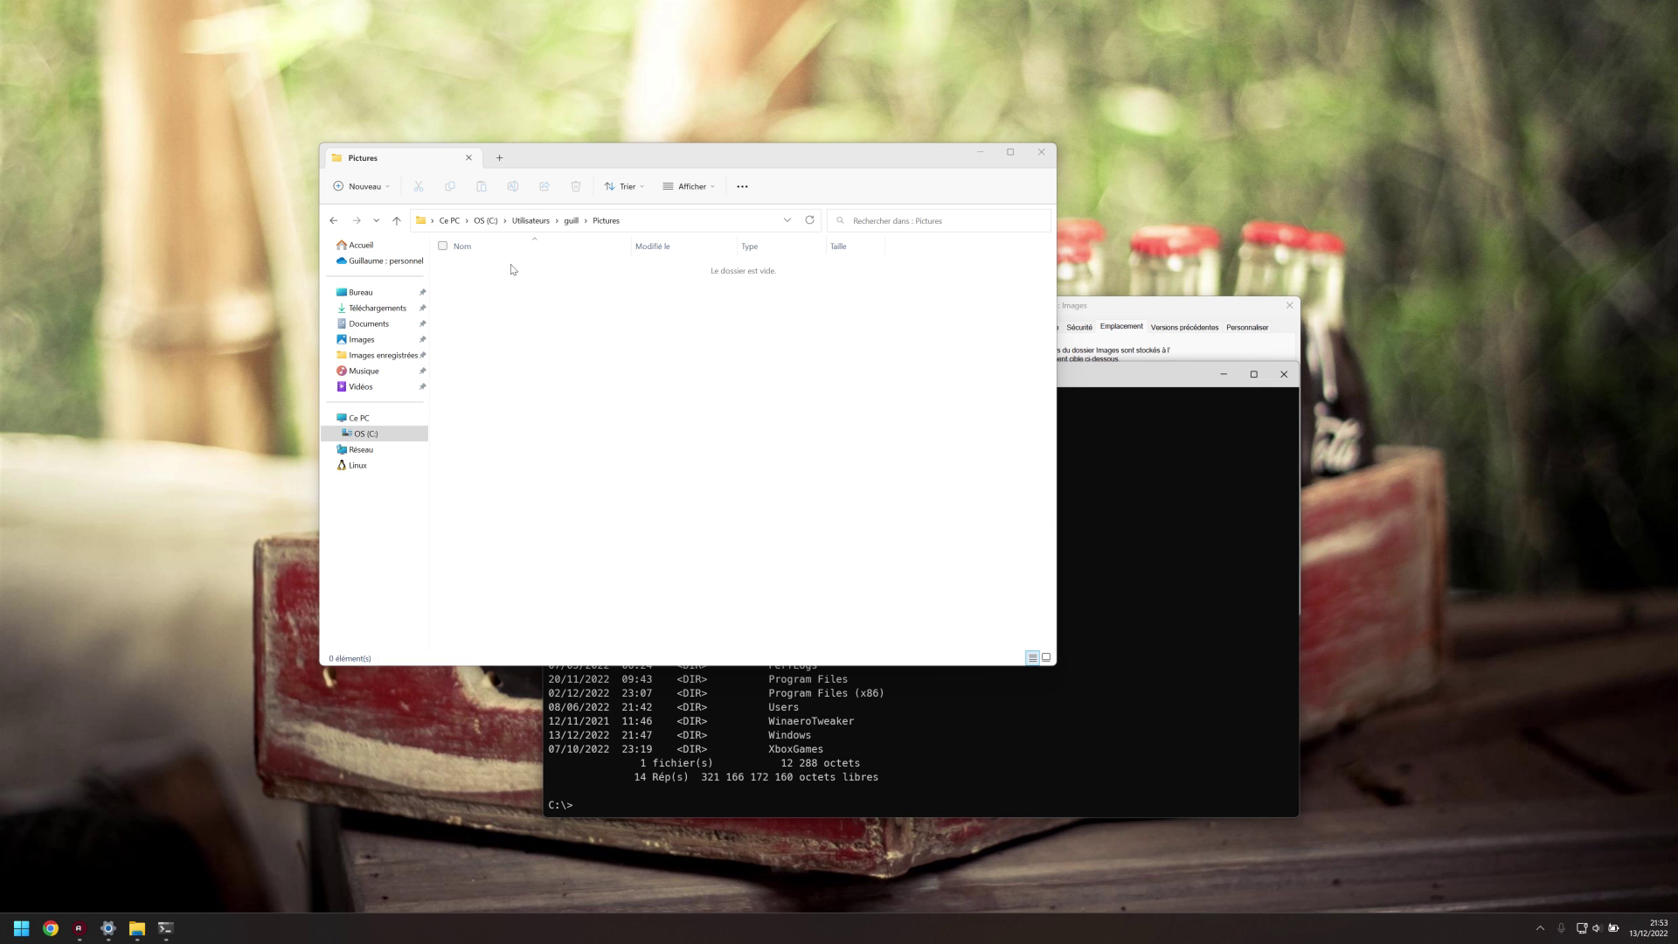
# - Save the screenshot Capture d'écran 2022-12-13 215313.jpg in the new Pictures folder and return to the root of OS (C:)
pyautogui.click(696, 451)
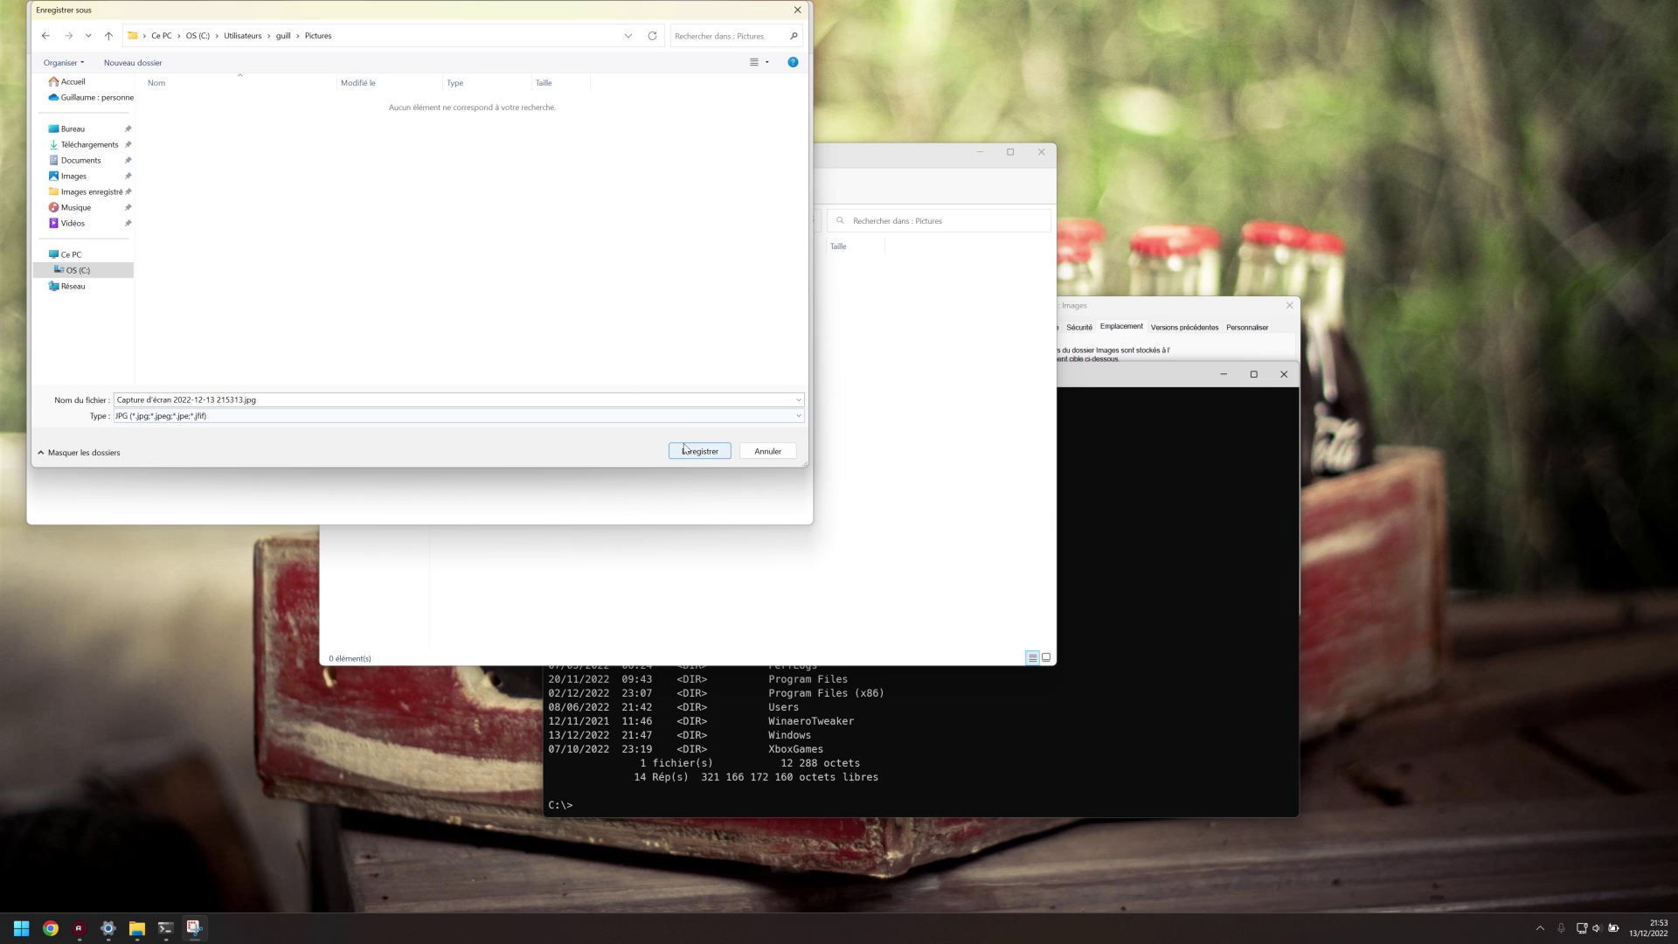
pyautogui.click(797, 13)
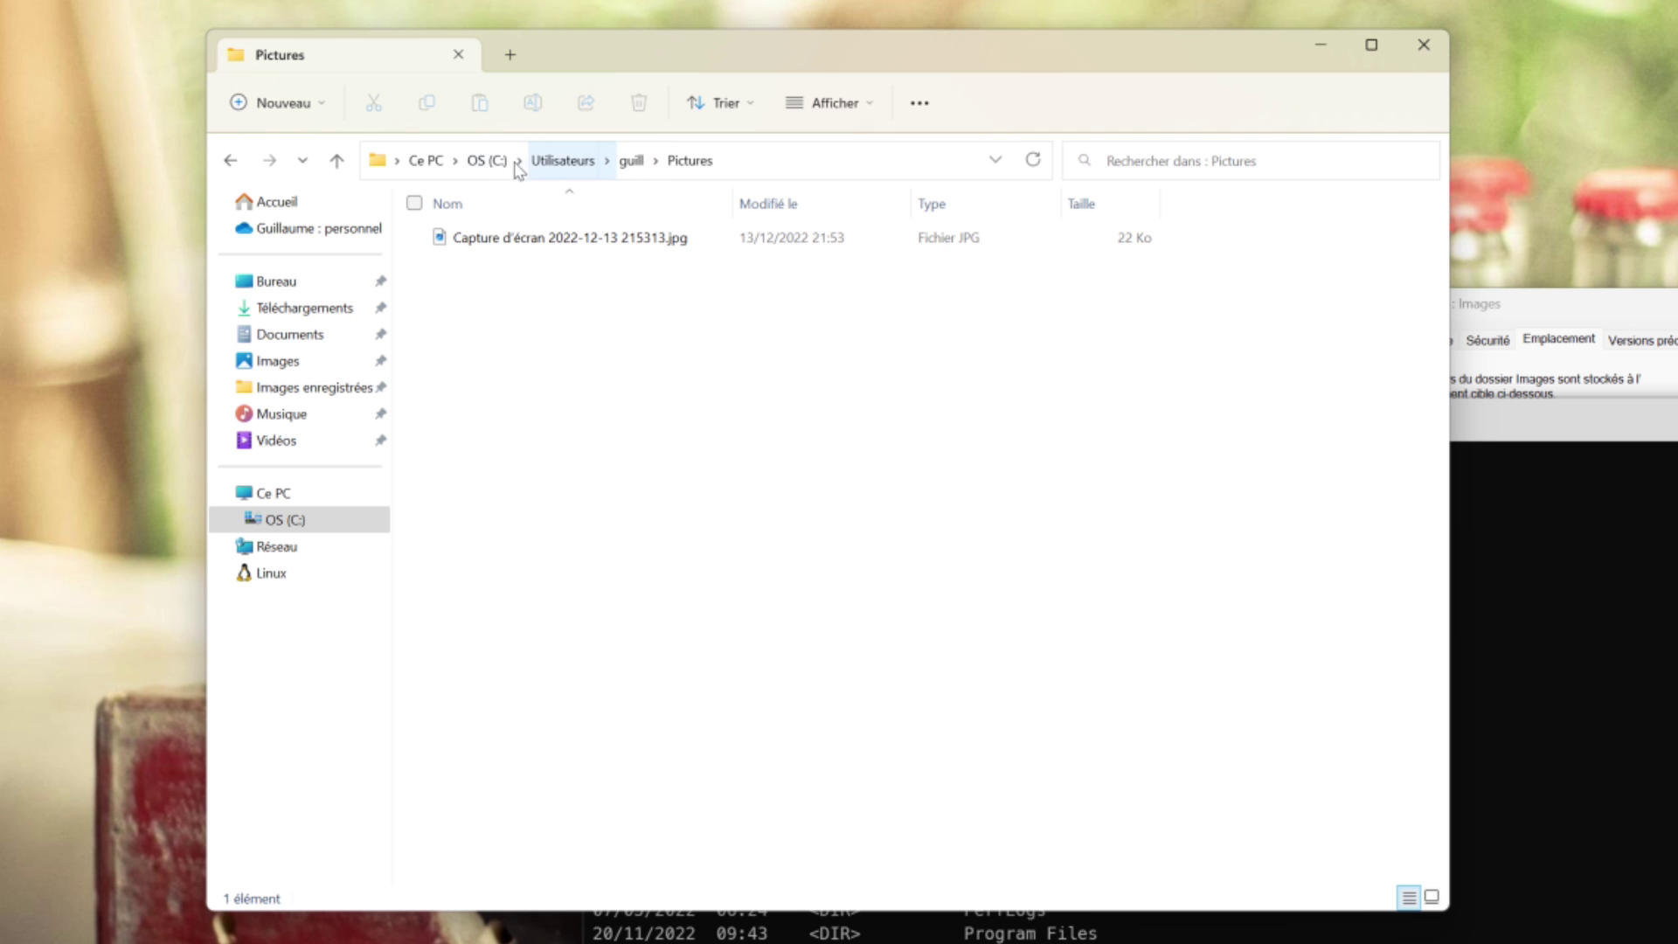
pyautogui.click(487, 160)
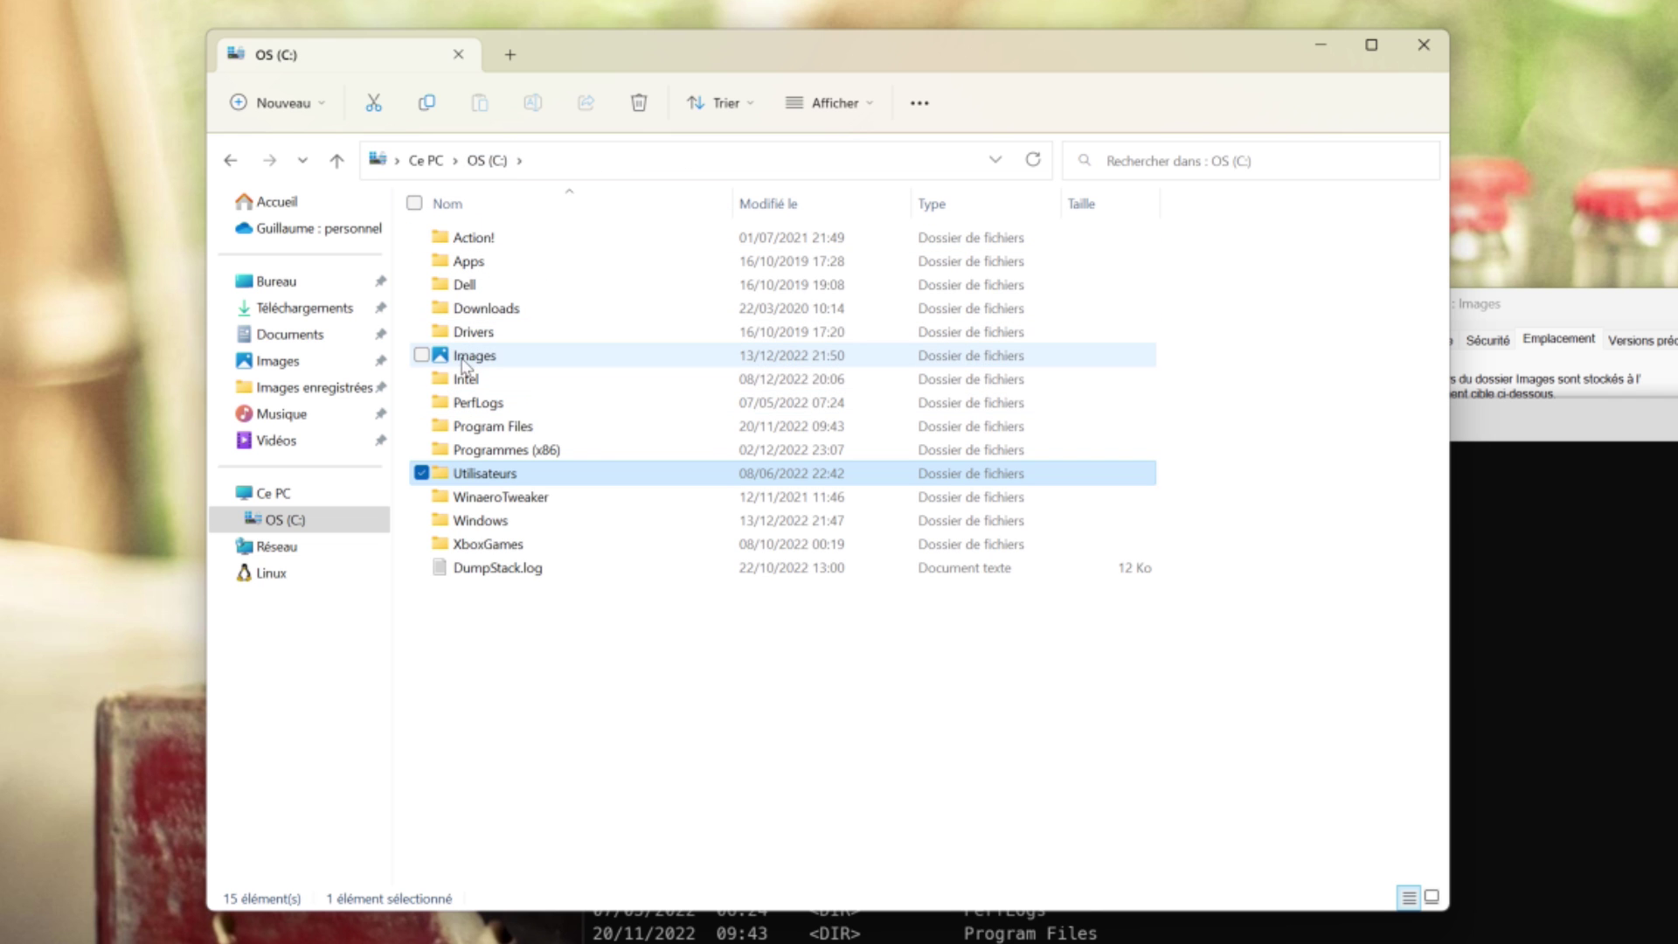
pyautogui.moveTo(468, 368)
pyautogui.click(736, 675)
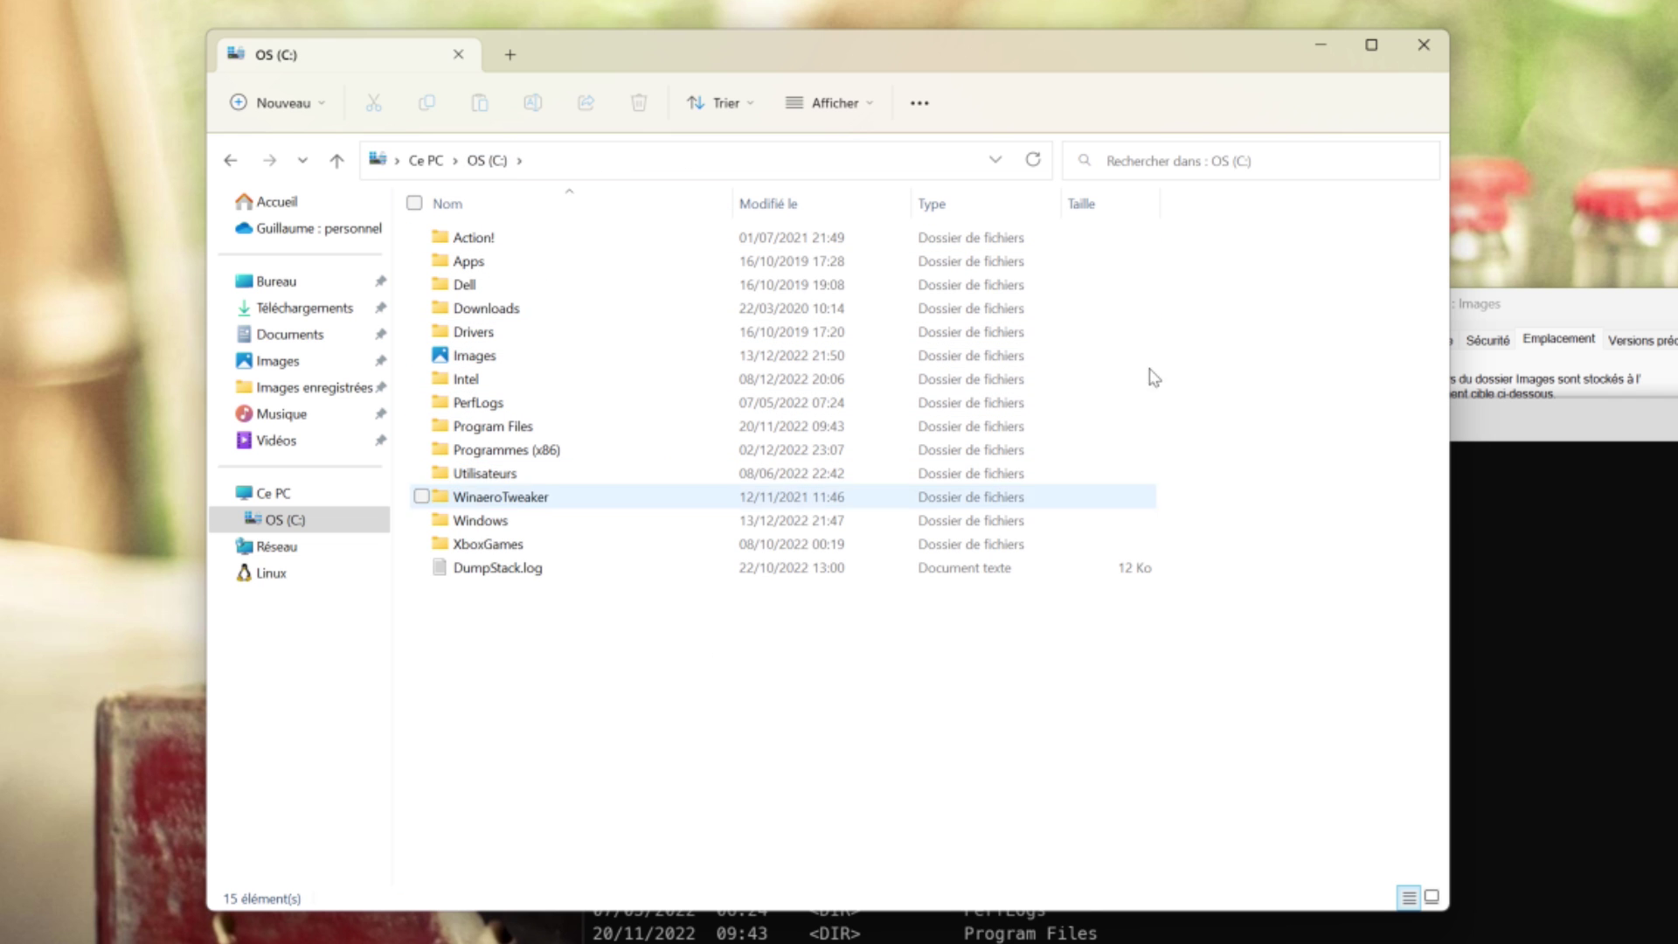
pyautogui.click(495, 362)
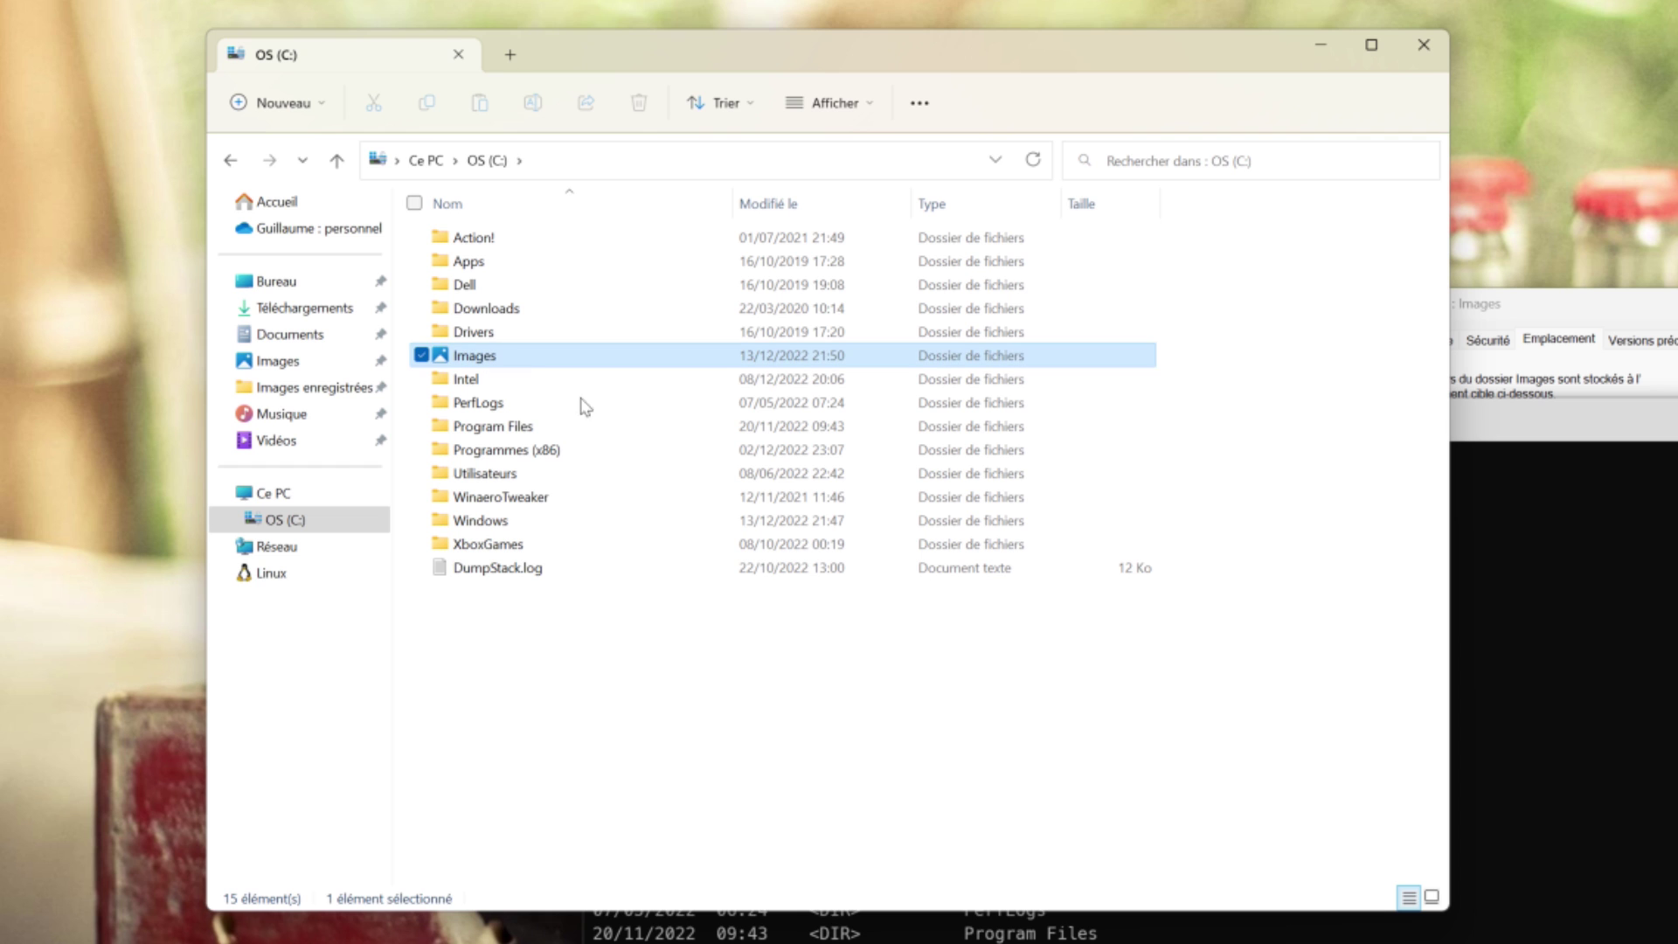
pyautogui.press('Menu')
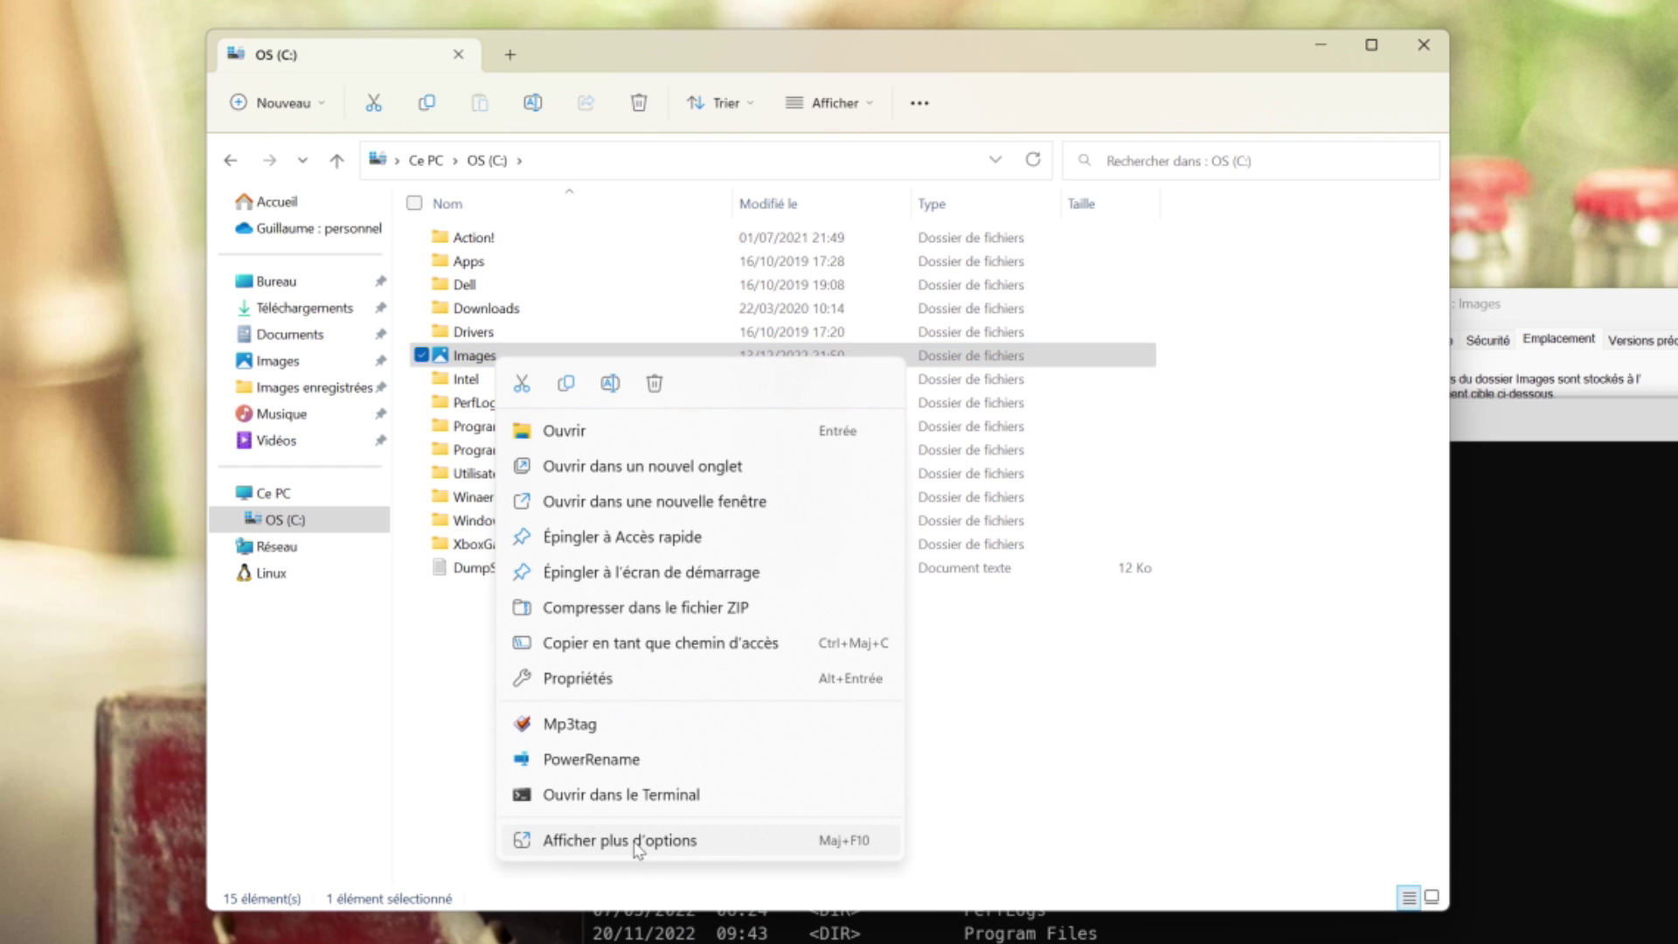
pyautogui.click(594, 680)
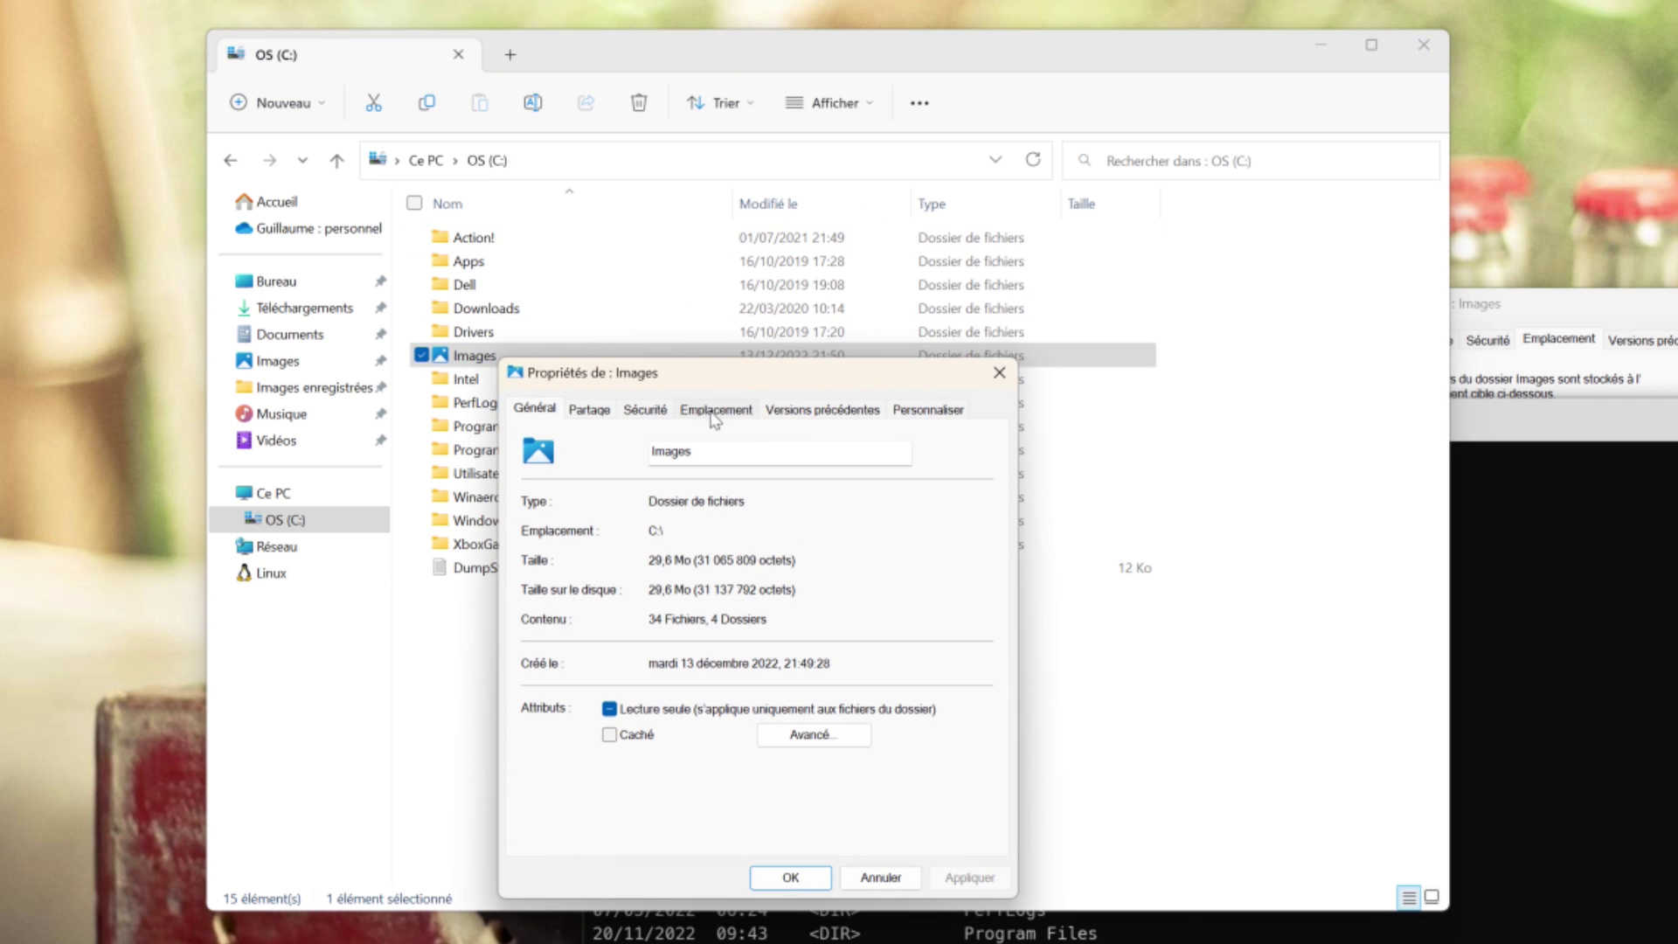
pyautogui.click(287, 206)
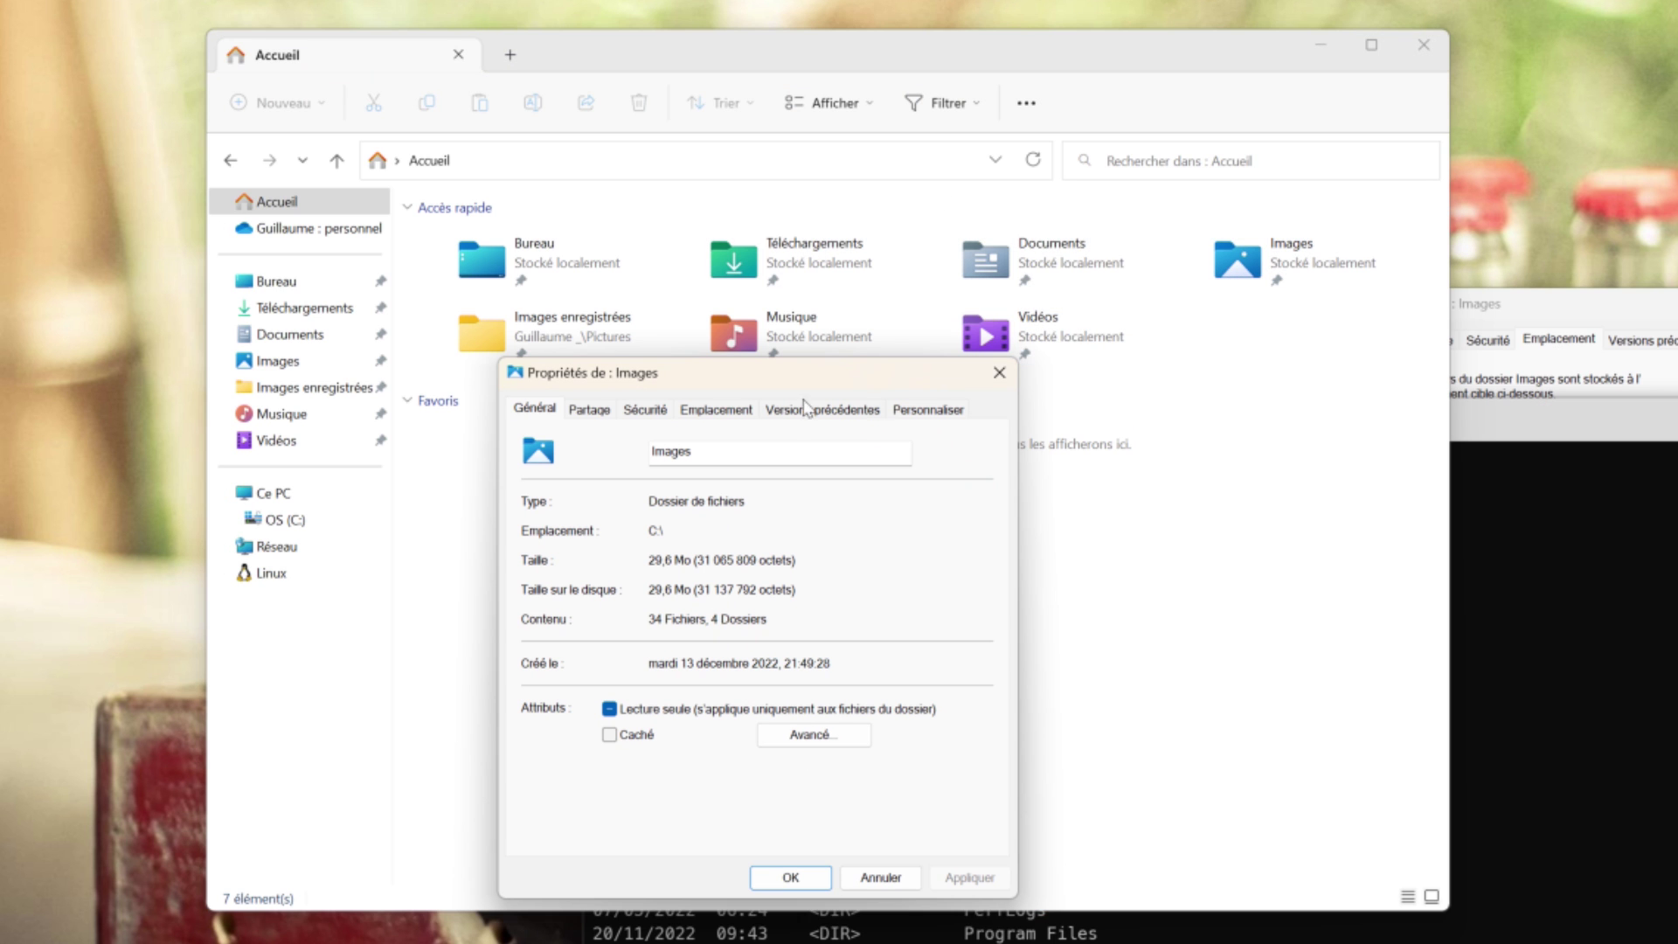
pyautogui.click(730, 408)
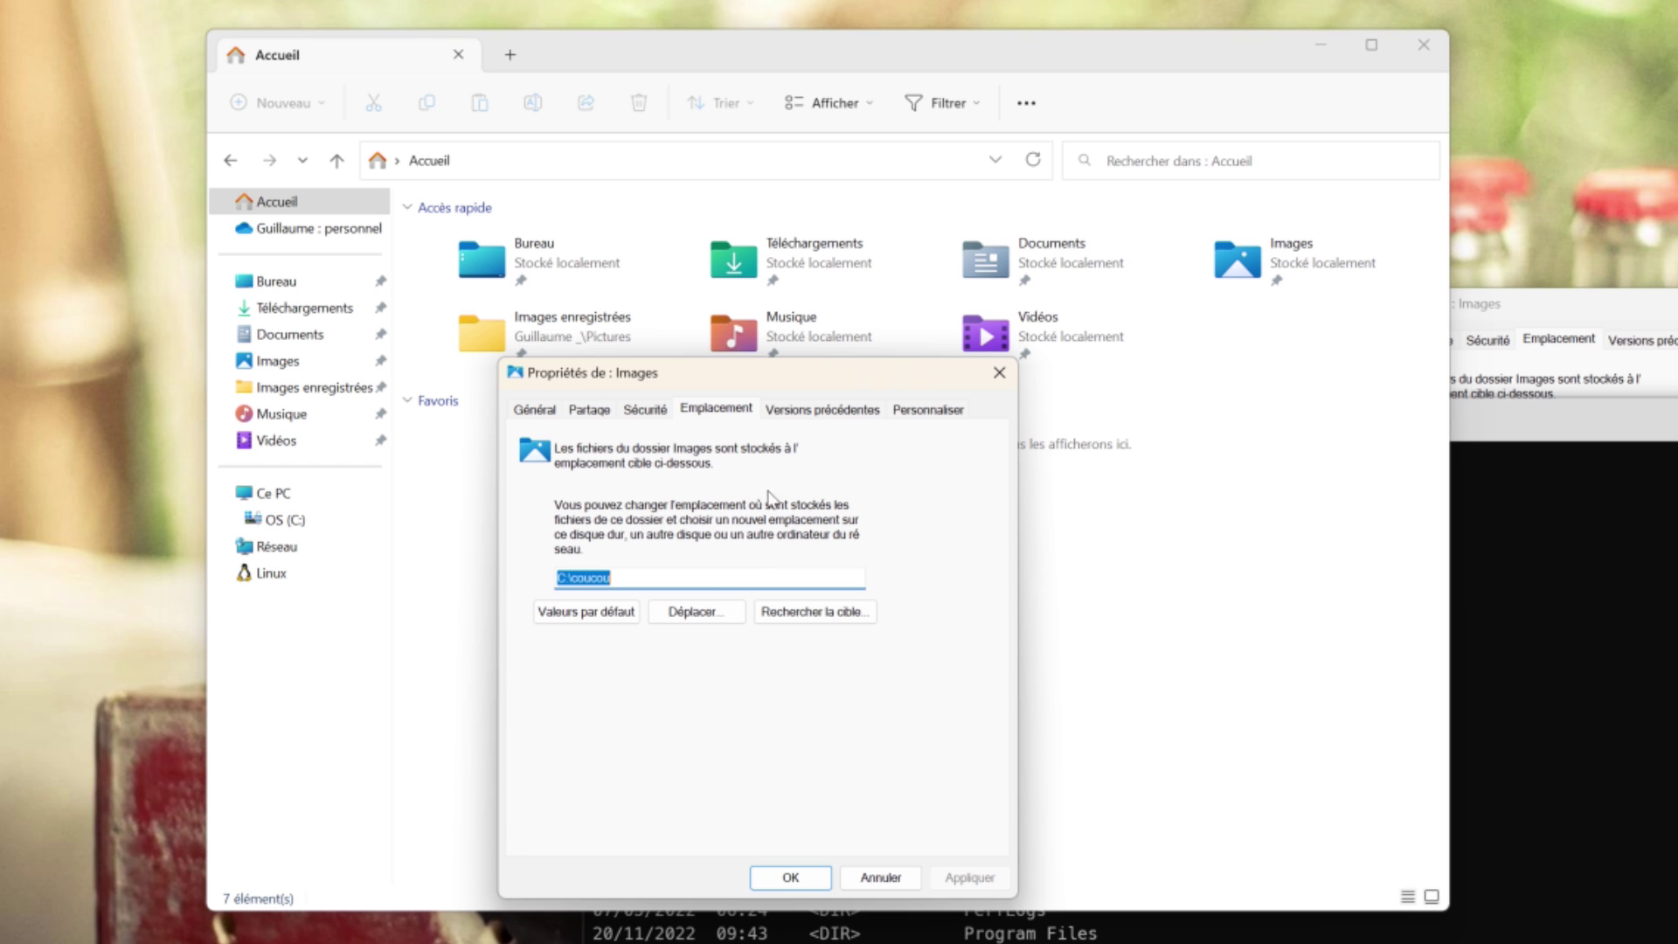
pyautogui.click(626, 617)
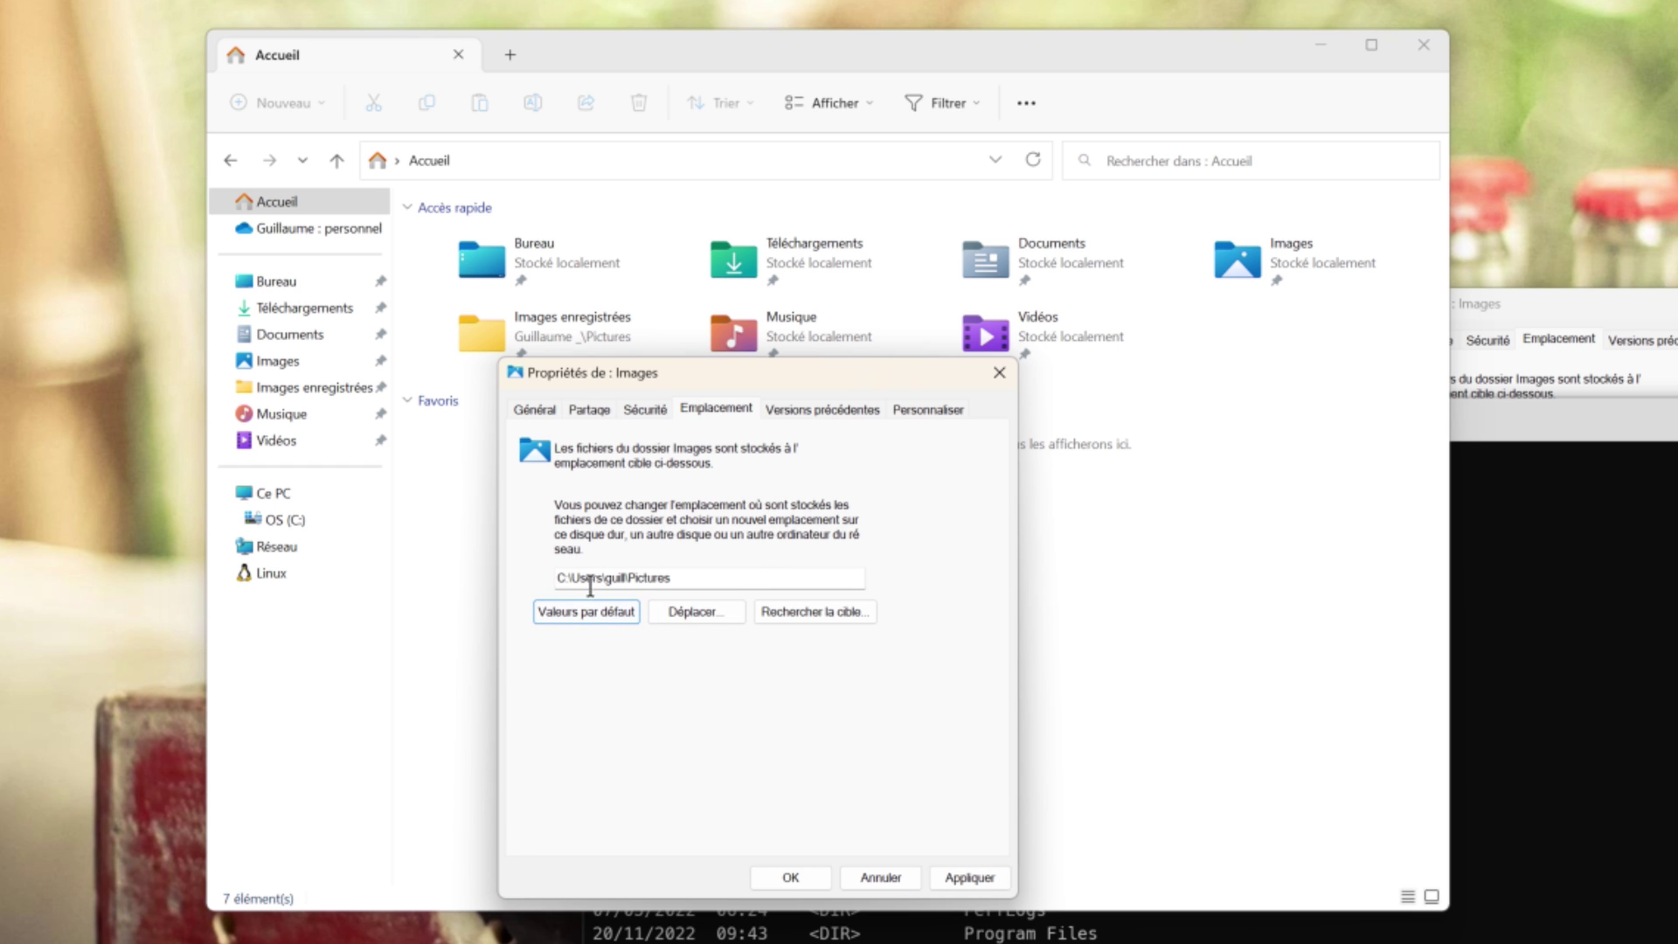
pyautogui.click(969, 877)
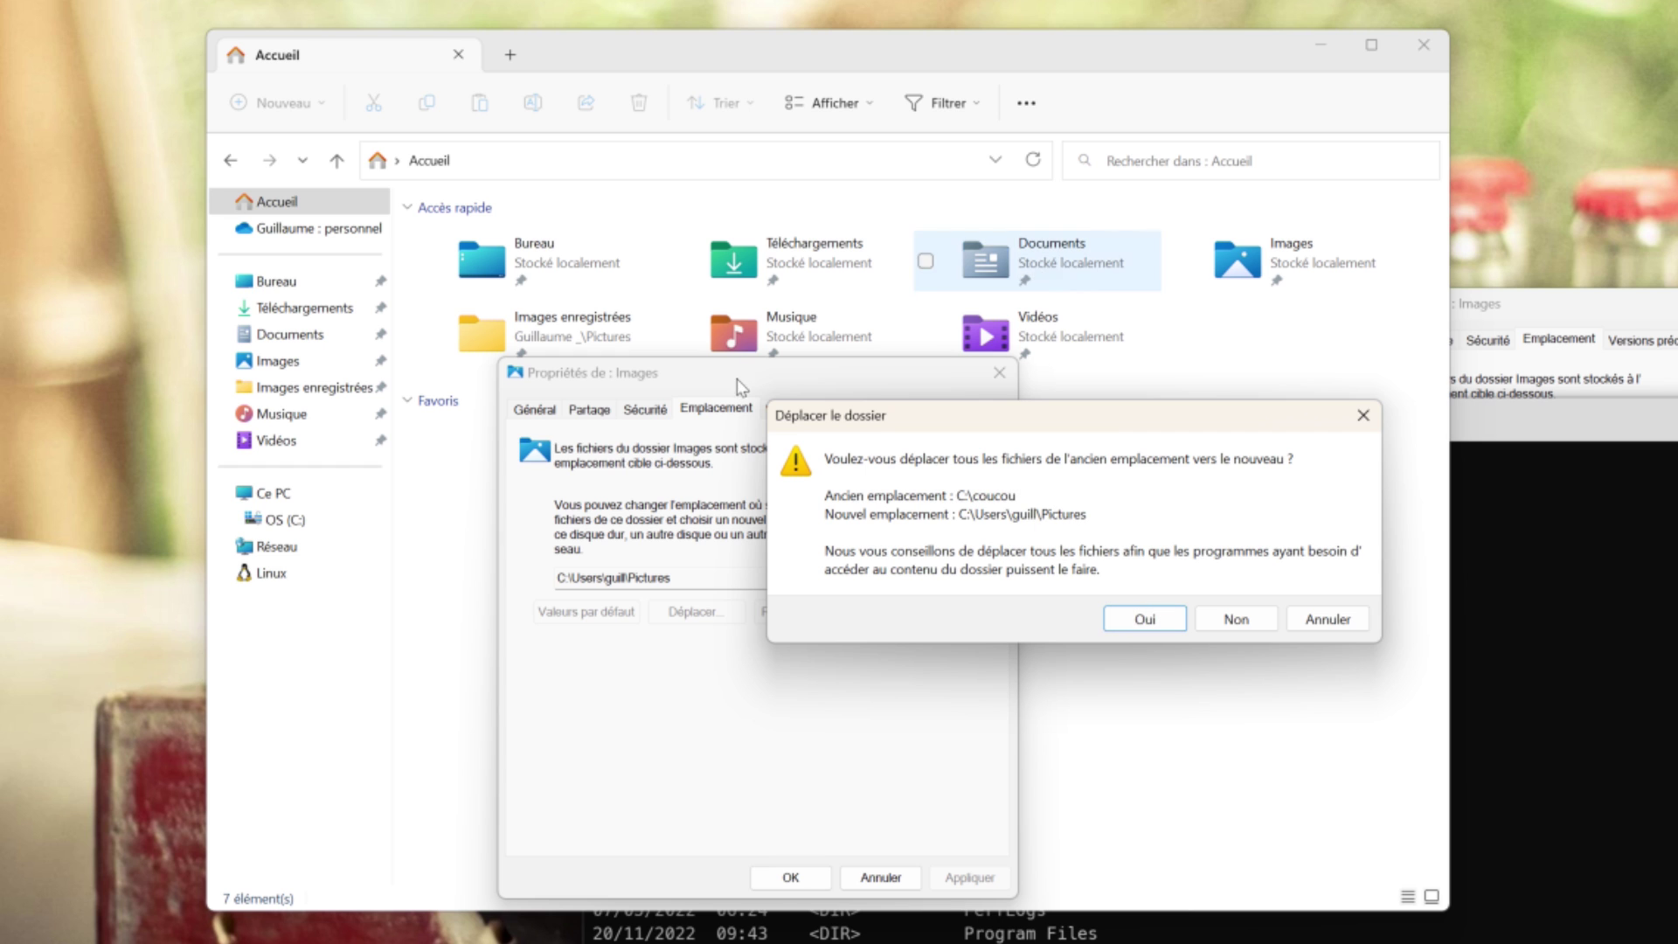
pyautogui.click(1327, 618)
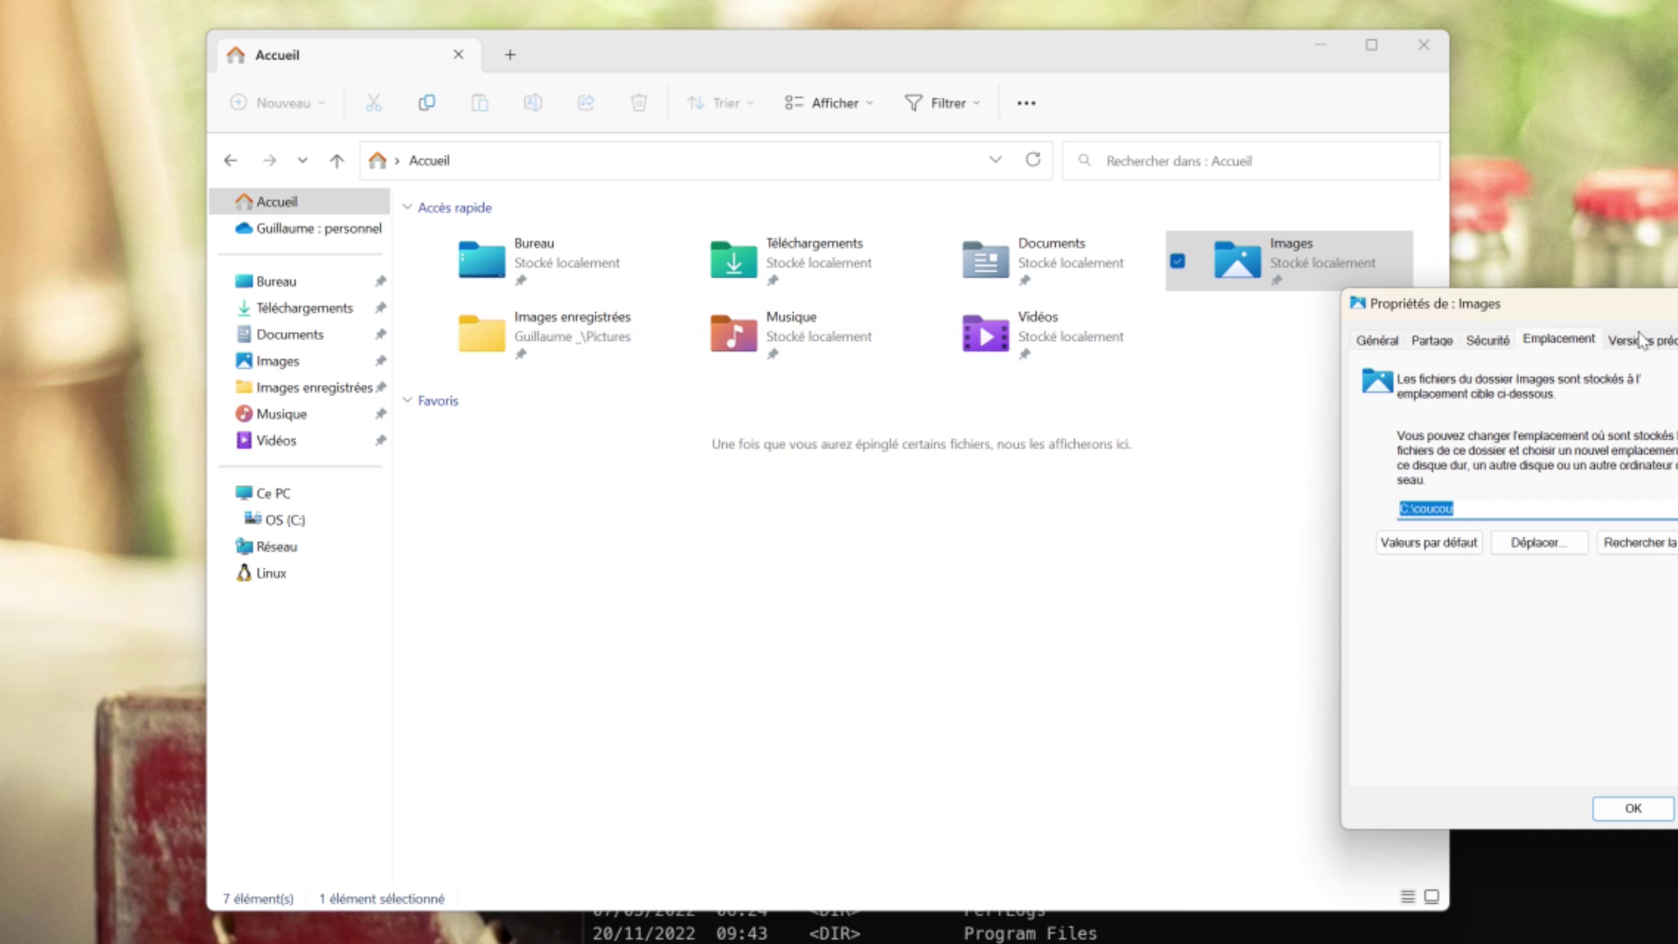
# - Restore the default location of the Images folder in its properties and agree to move all files from C:\coucou there
pyautogui.moveTo(1645, 310); pyautogui.dragTo(934, 395)
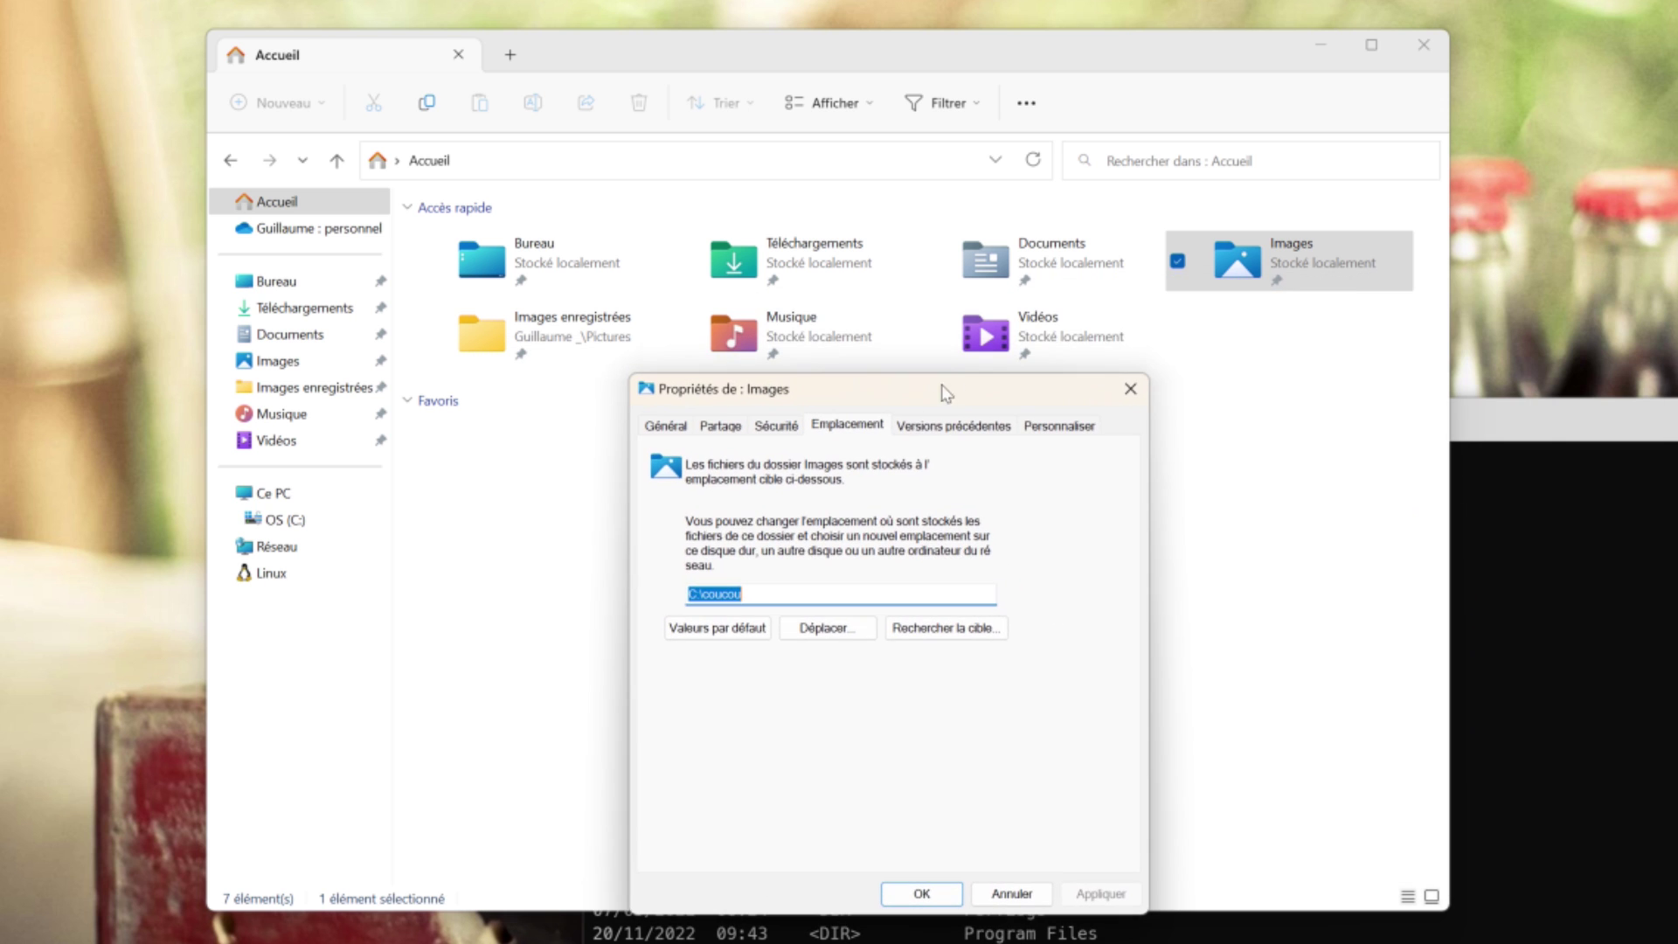
pyautogui.click(724, 630)
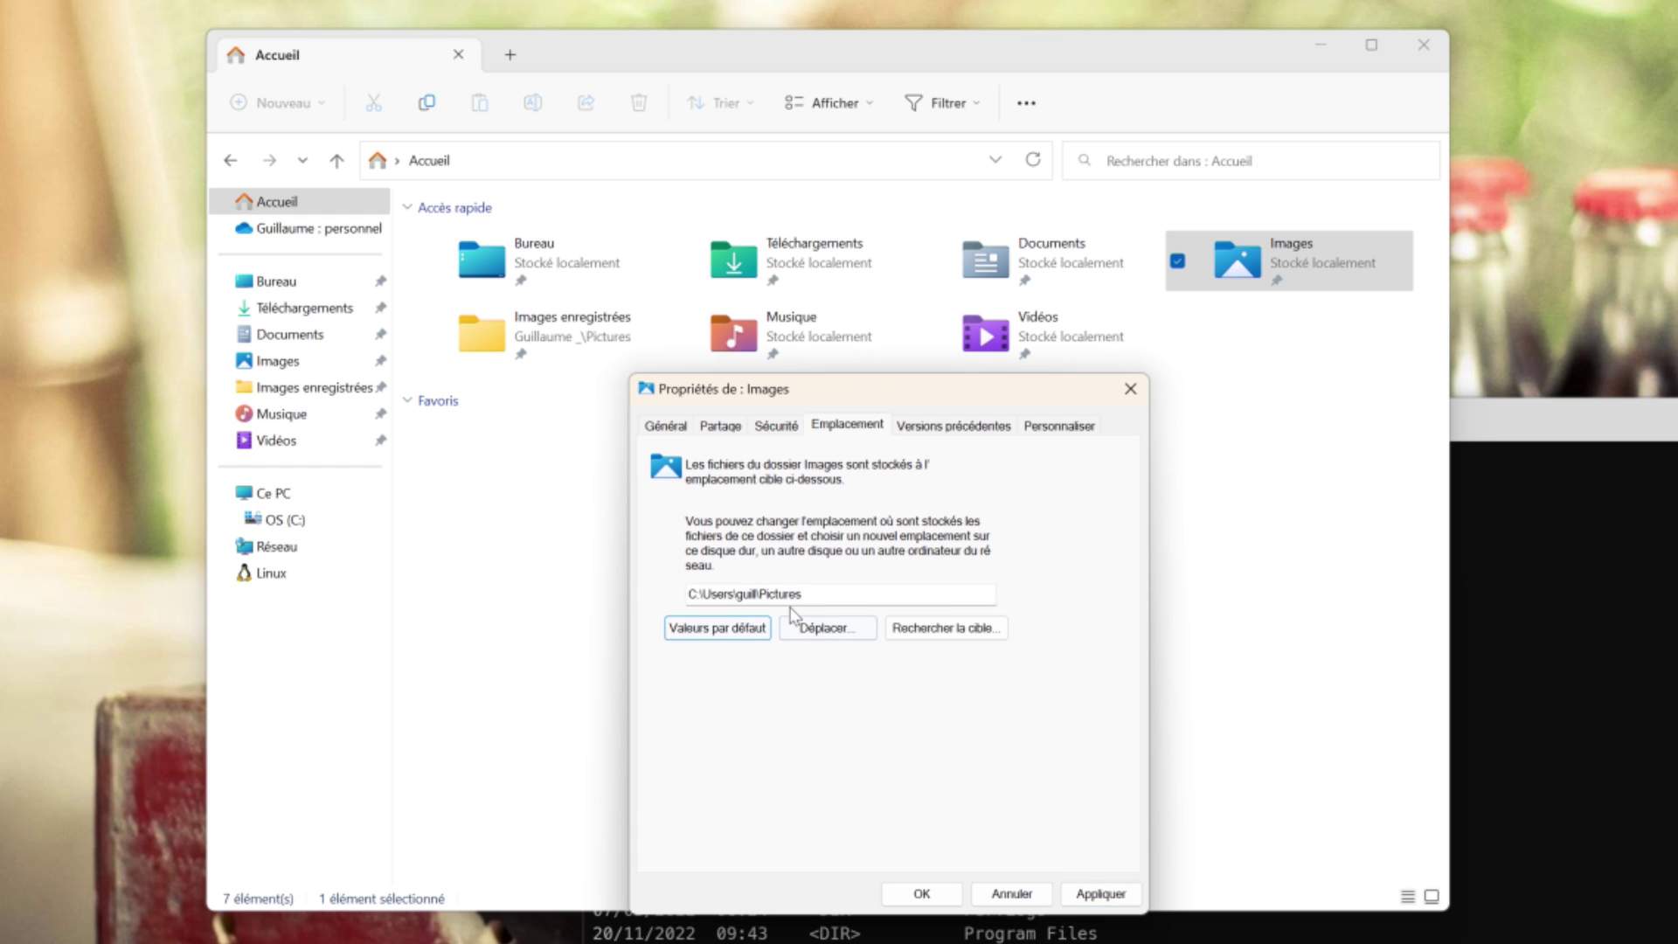
pyautogui.click(1119, 895)
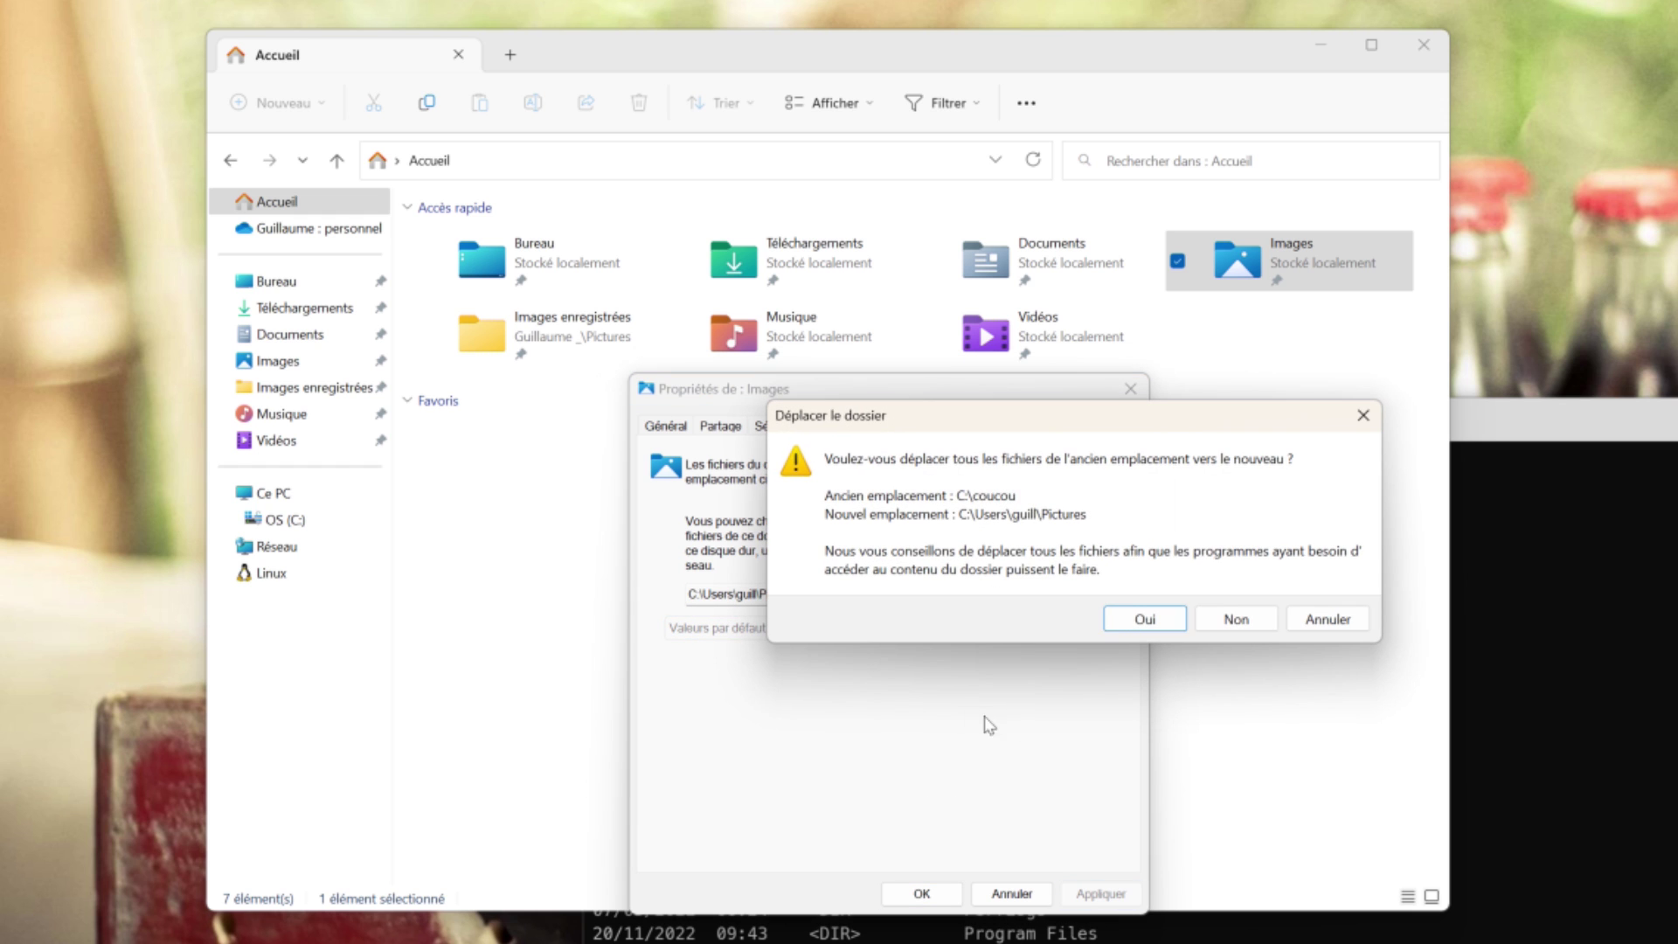
pyautogui.click(1129, 615)
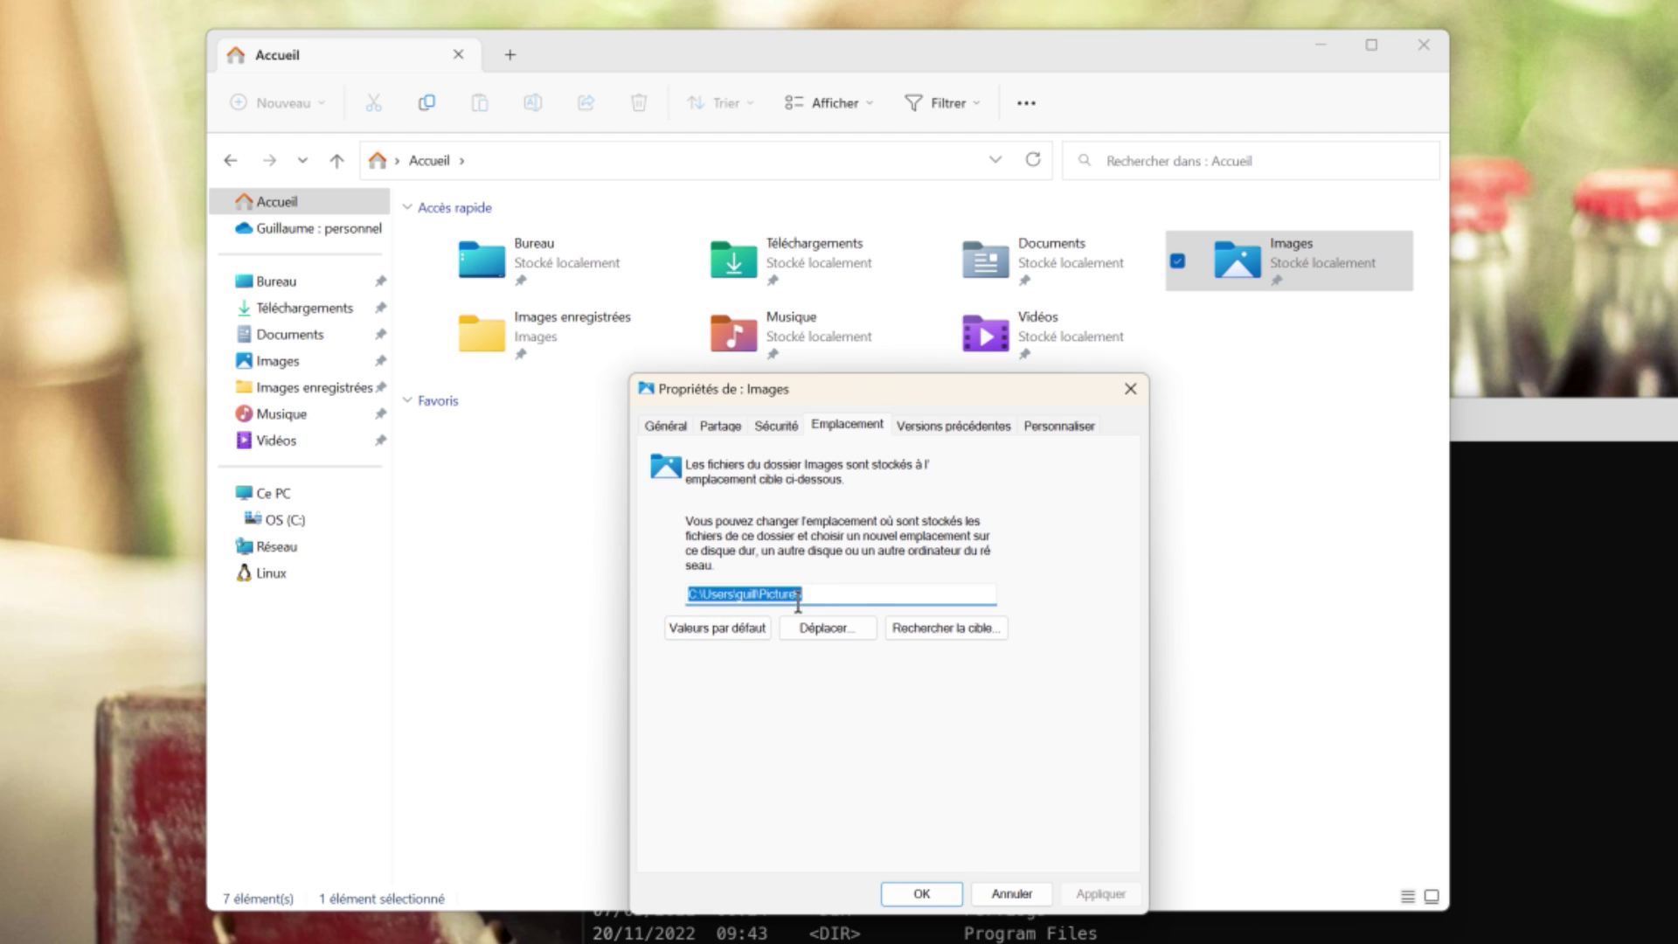
# - Close the Images properties, then open the Images folder from Accueil and check its moved subfolders and the saved screenshot
pyautogui.click(1281, 262)
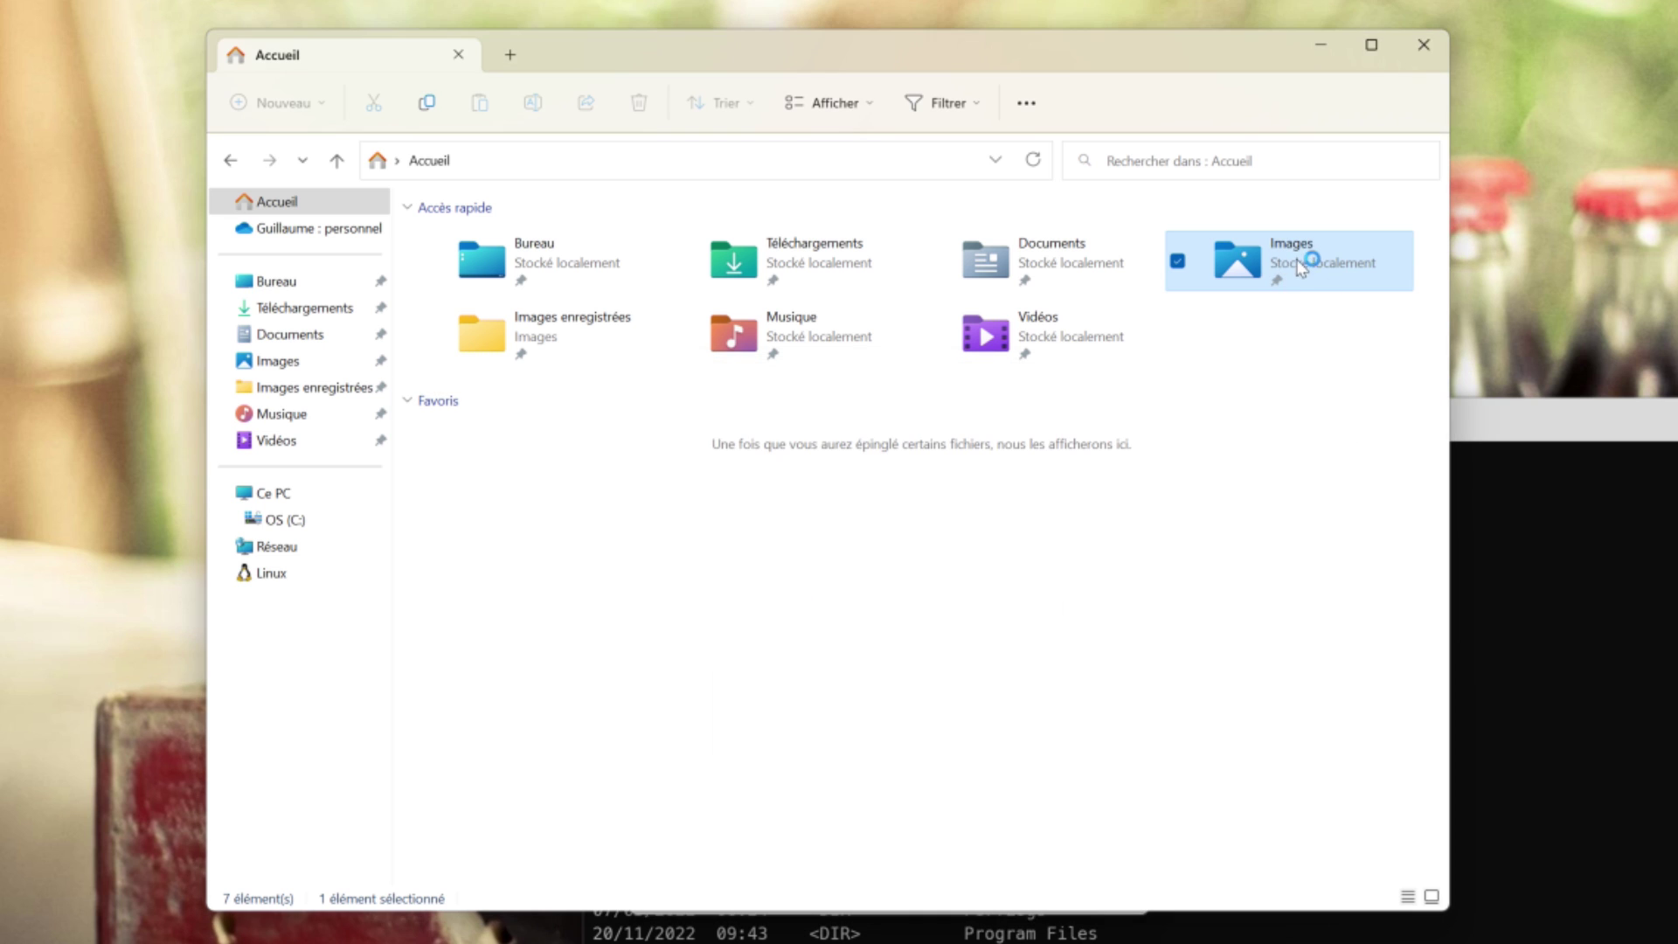
pyautogui.doubleClick(1310, 264)
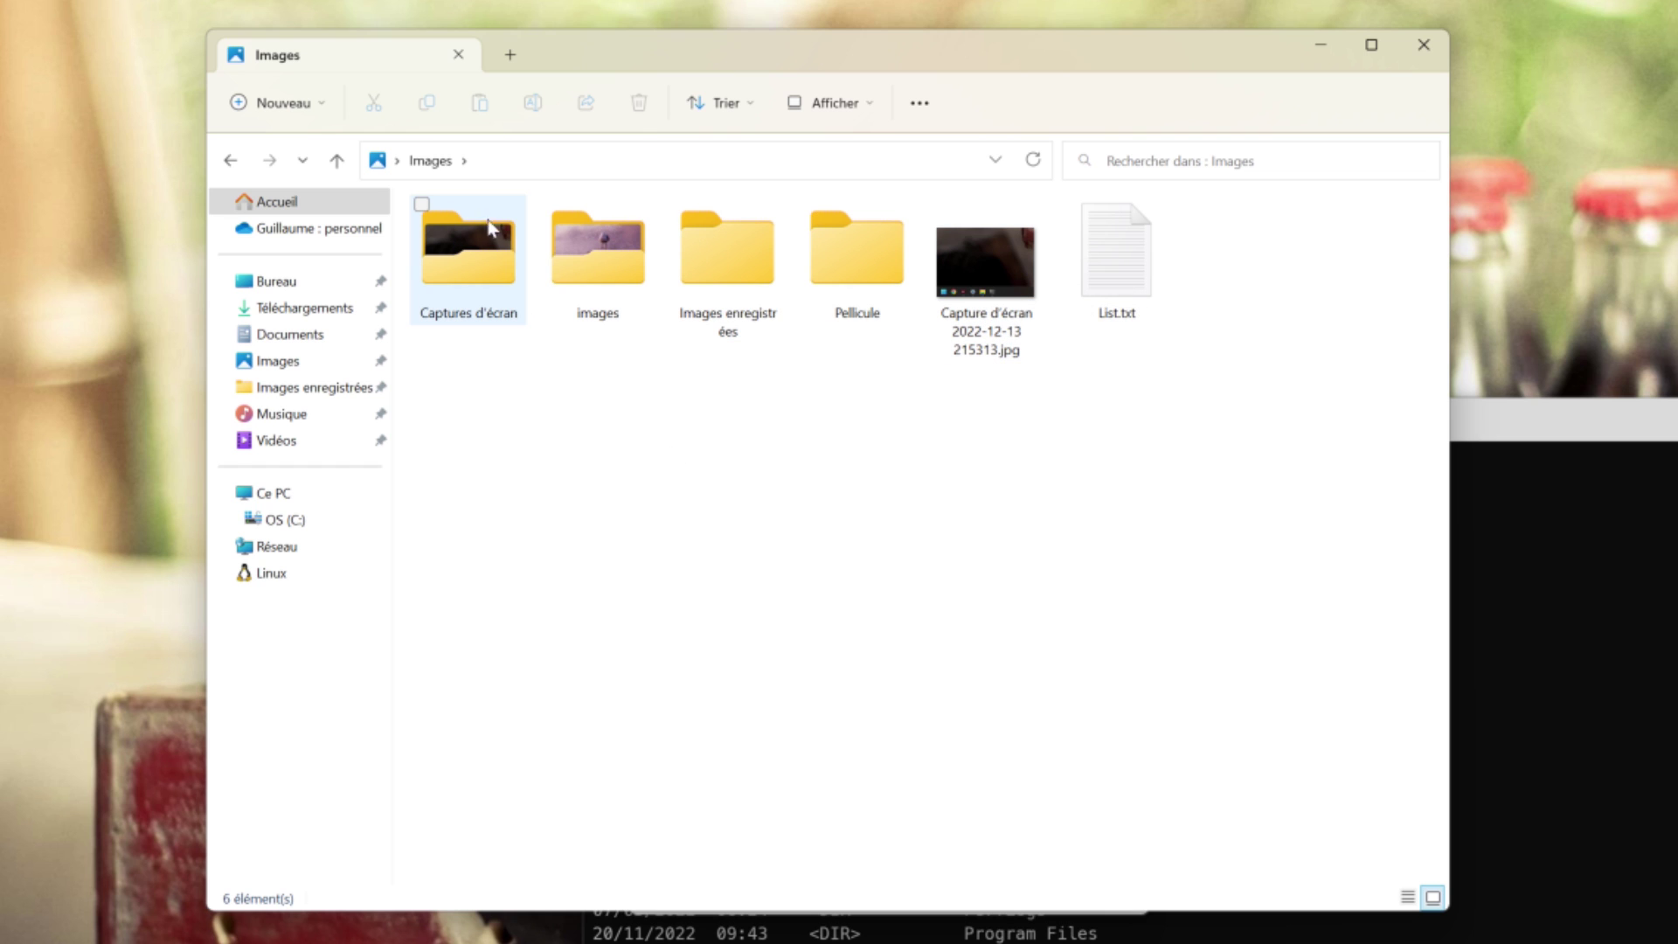
pyautogui.moveTo(460, 254)
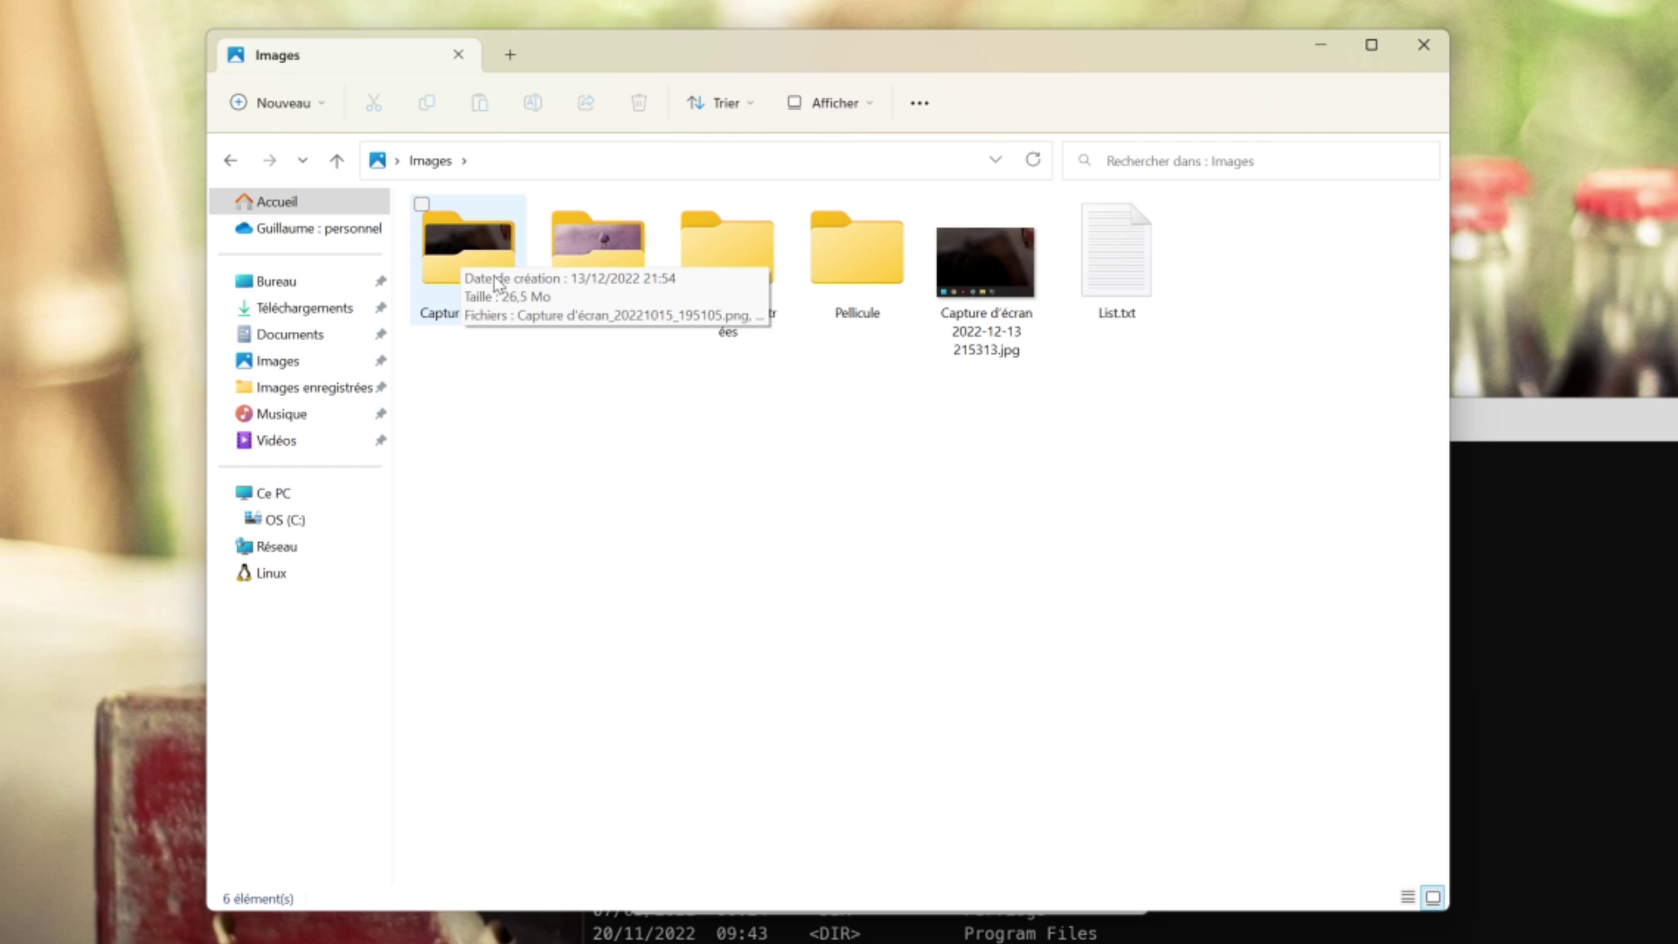
pyautogui.click(1016, 278)
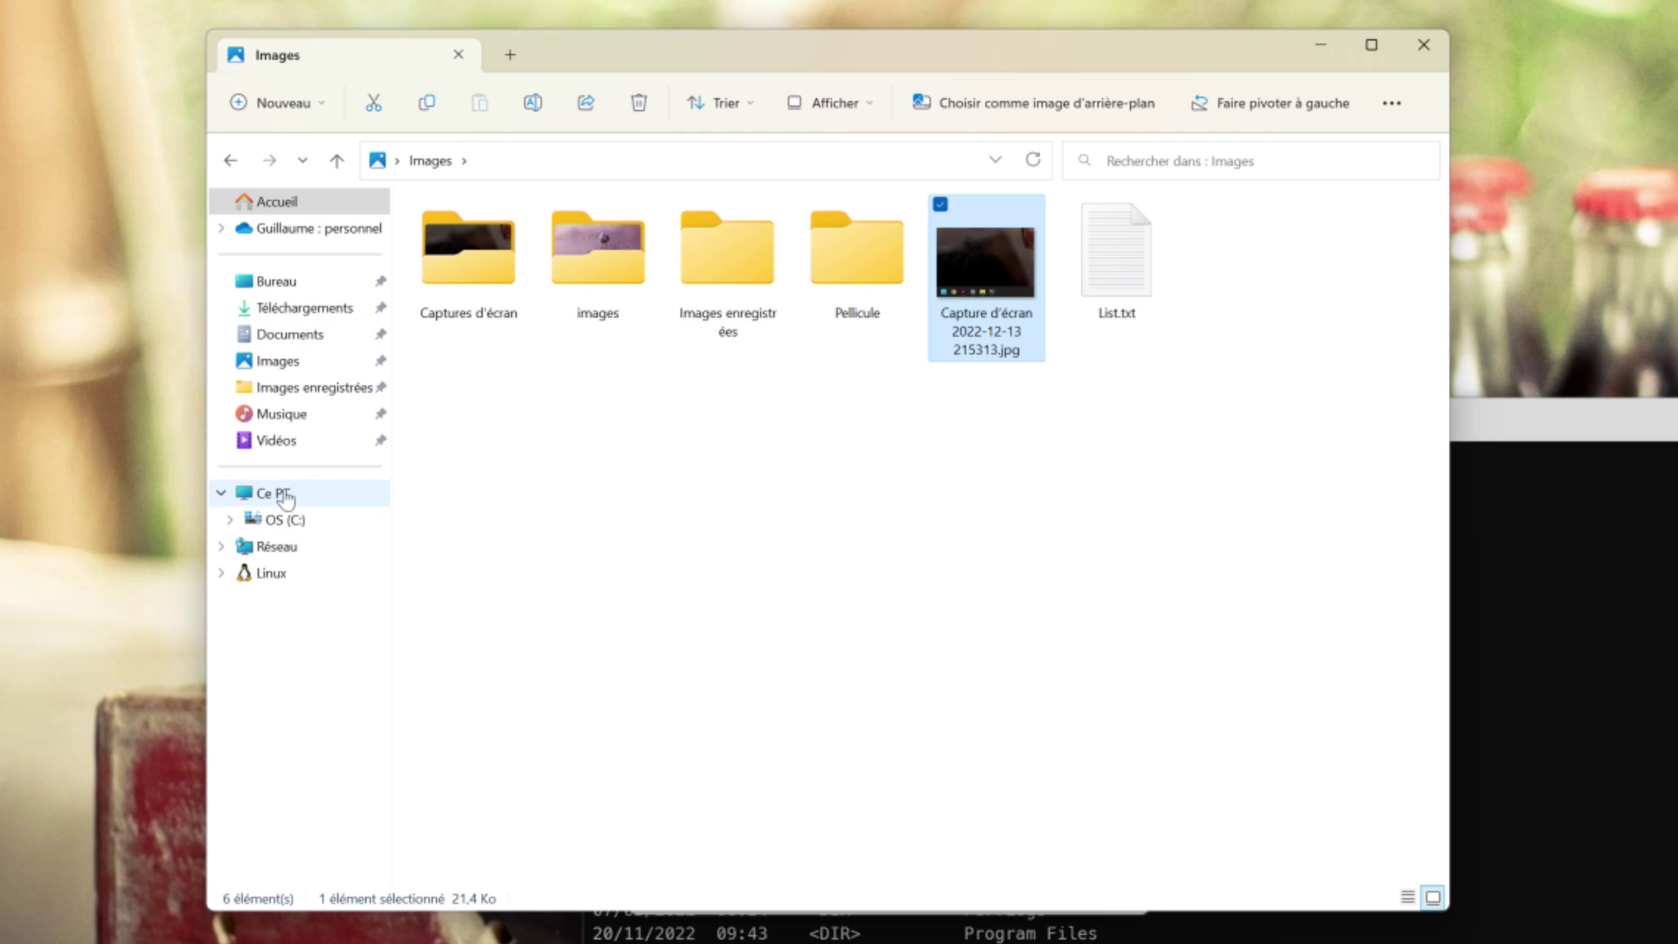
# - Show the root of OS (C:) in the file explorer and list it again in the command prompt with dir
pyautogui.click(314, 525)
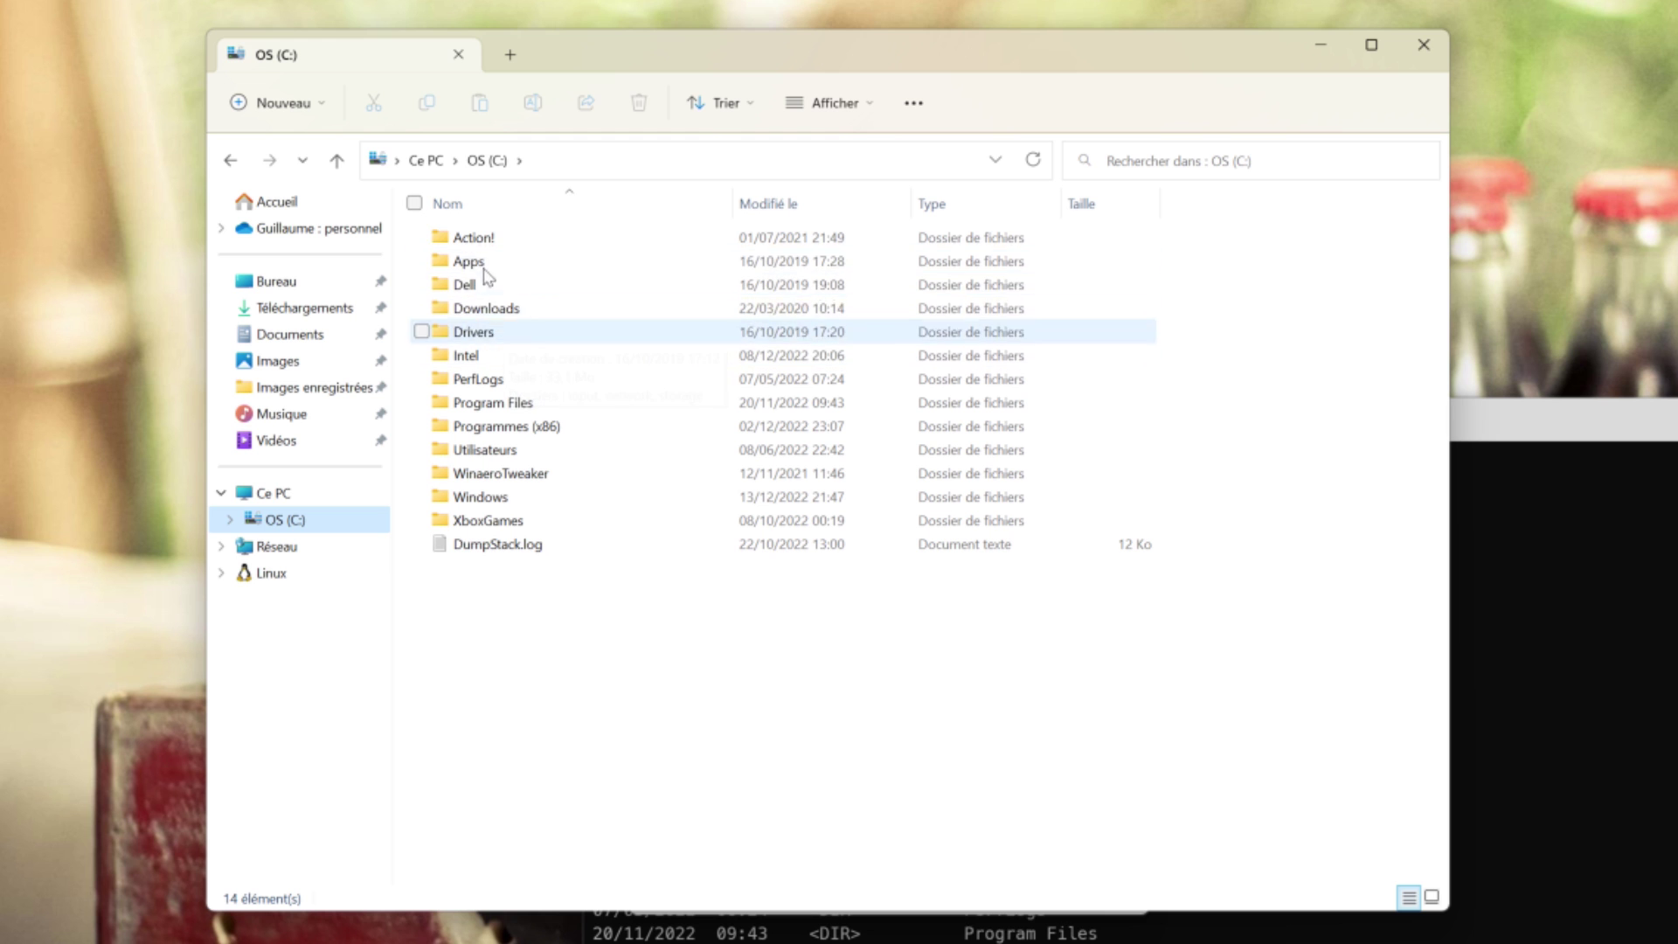
pyautogui.hotkey('alt', 'Tab')
pyautogui.write('dir')
pyautogui.press('Return')
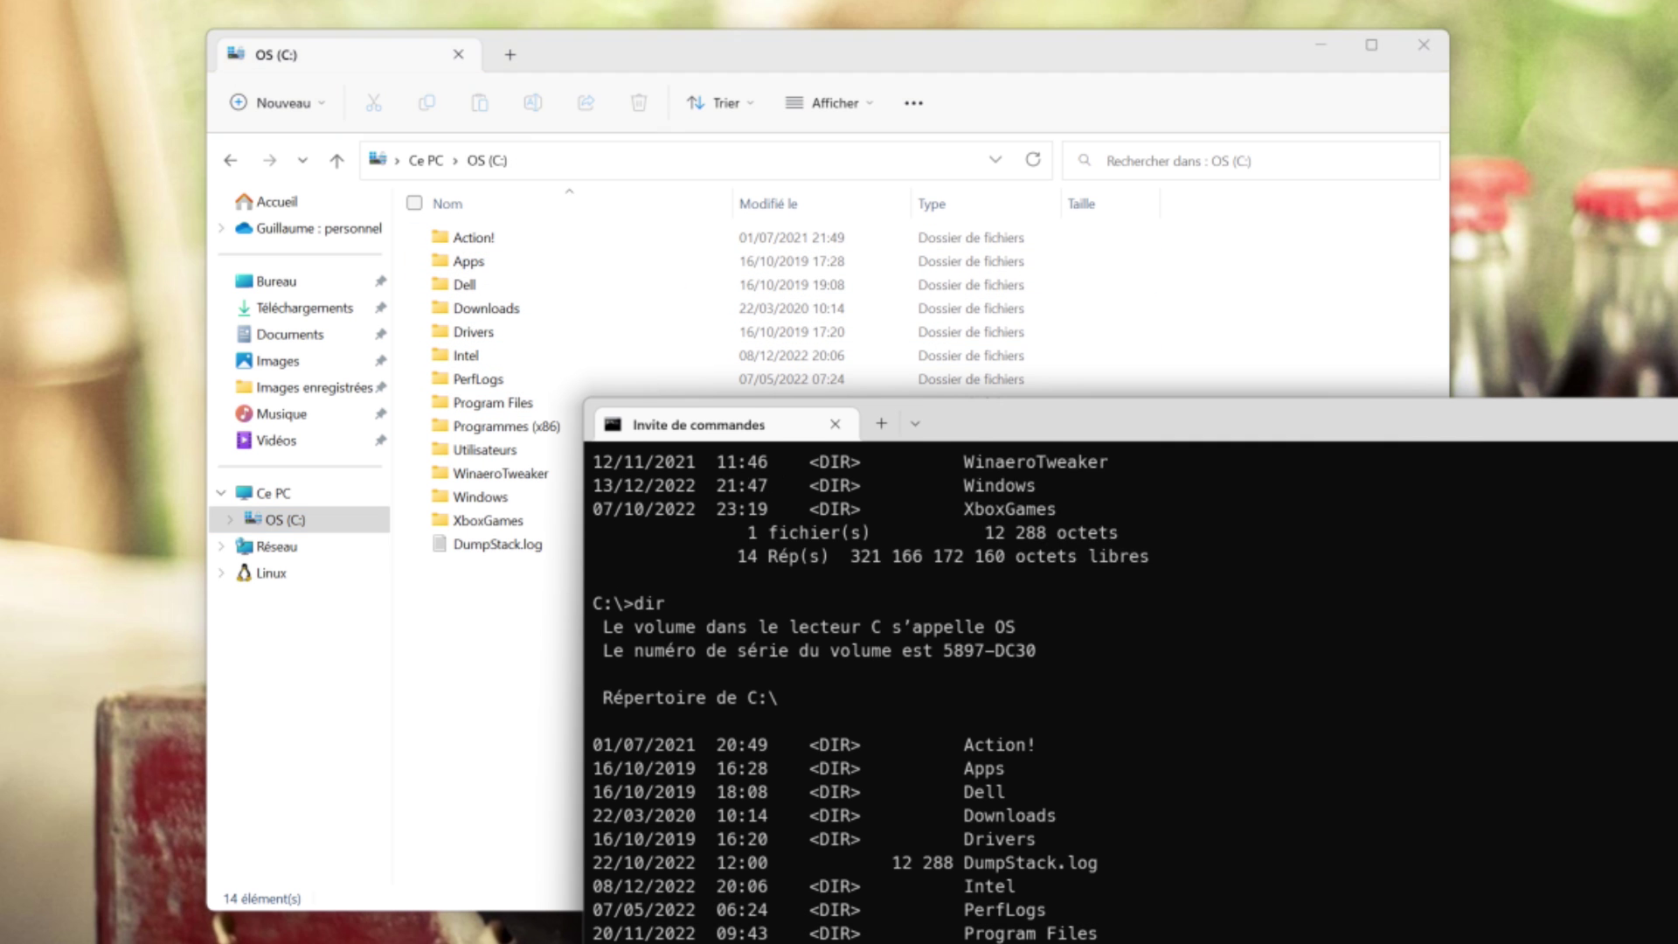
pyautogui.press('Return')
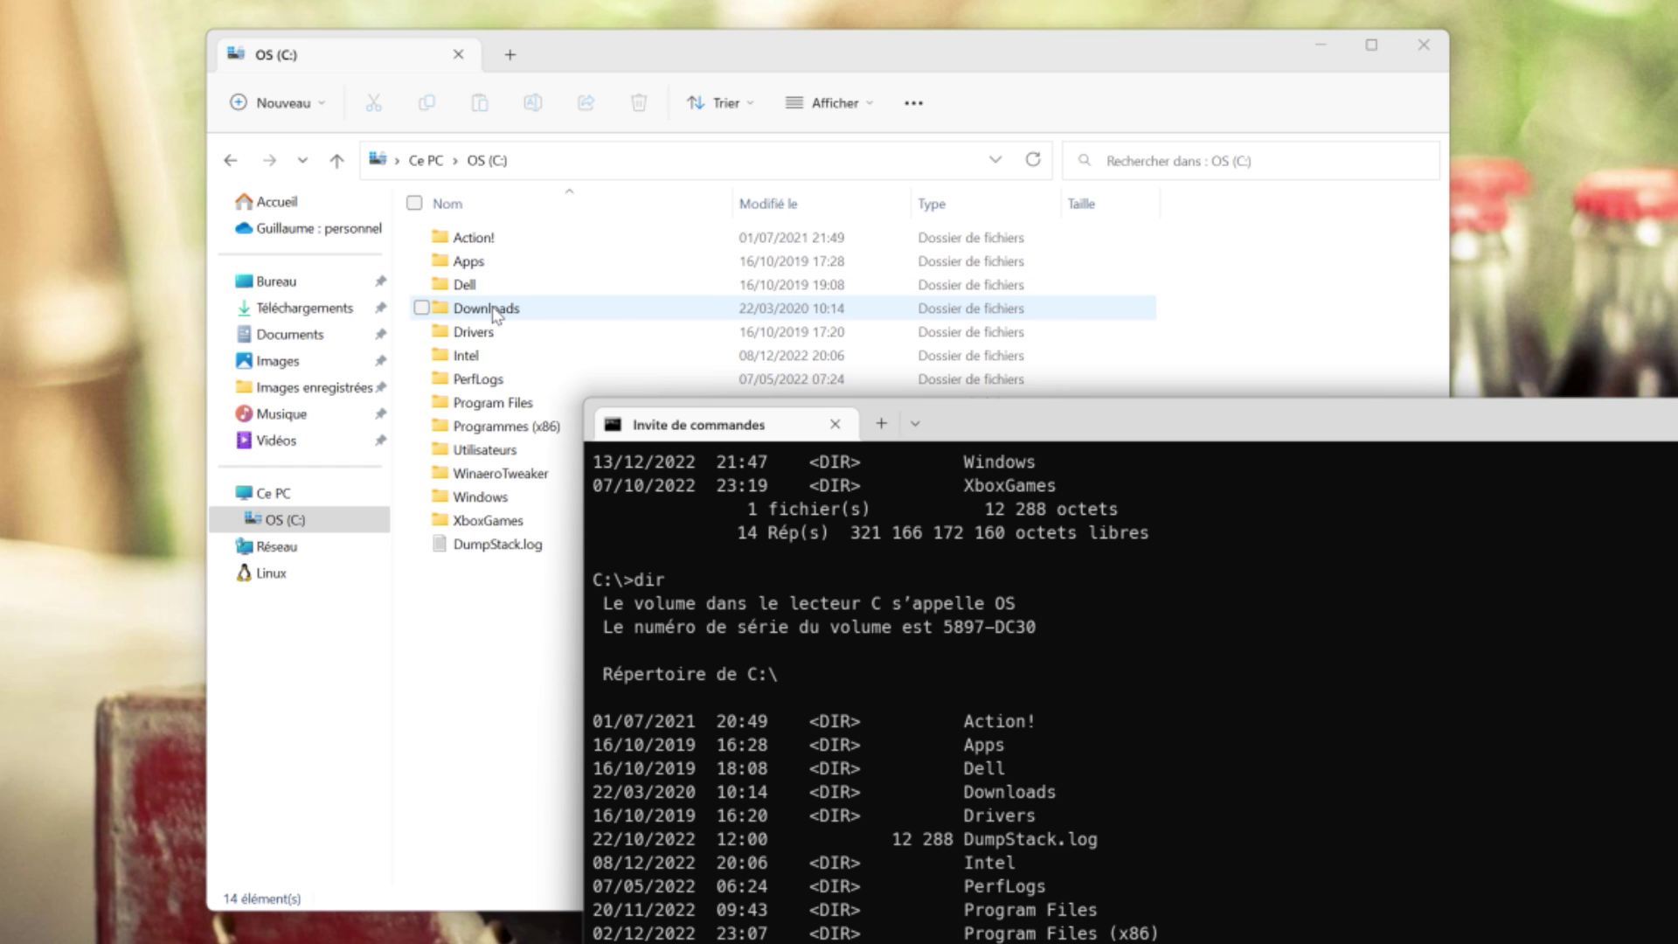
# - Check the personal folders inside the user's profile folder under Utilisateurs, and return to Accueil
pyautogui.click(486, 449)
pyautogui.press('Return')
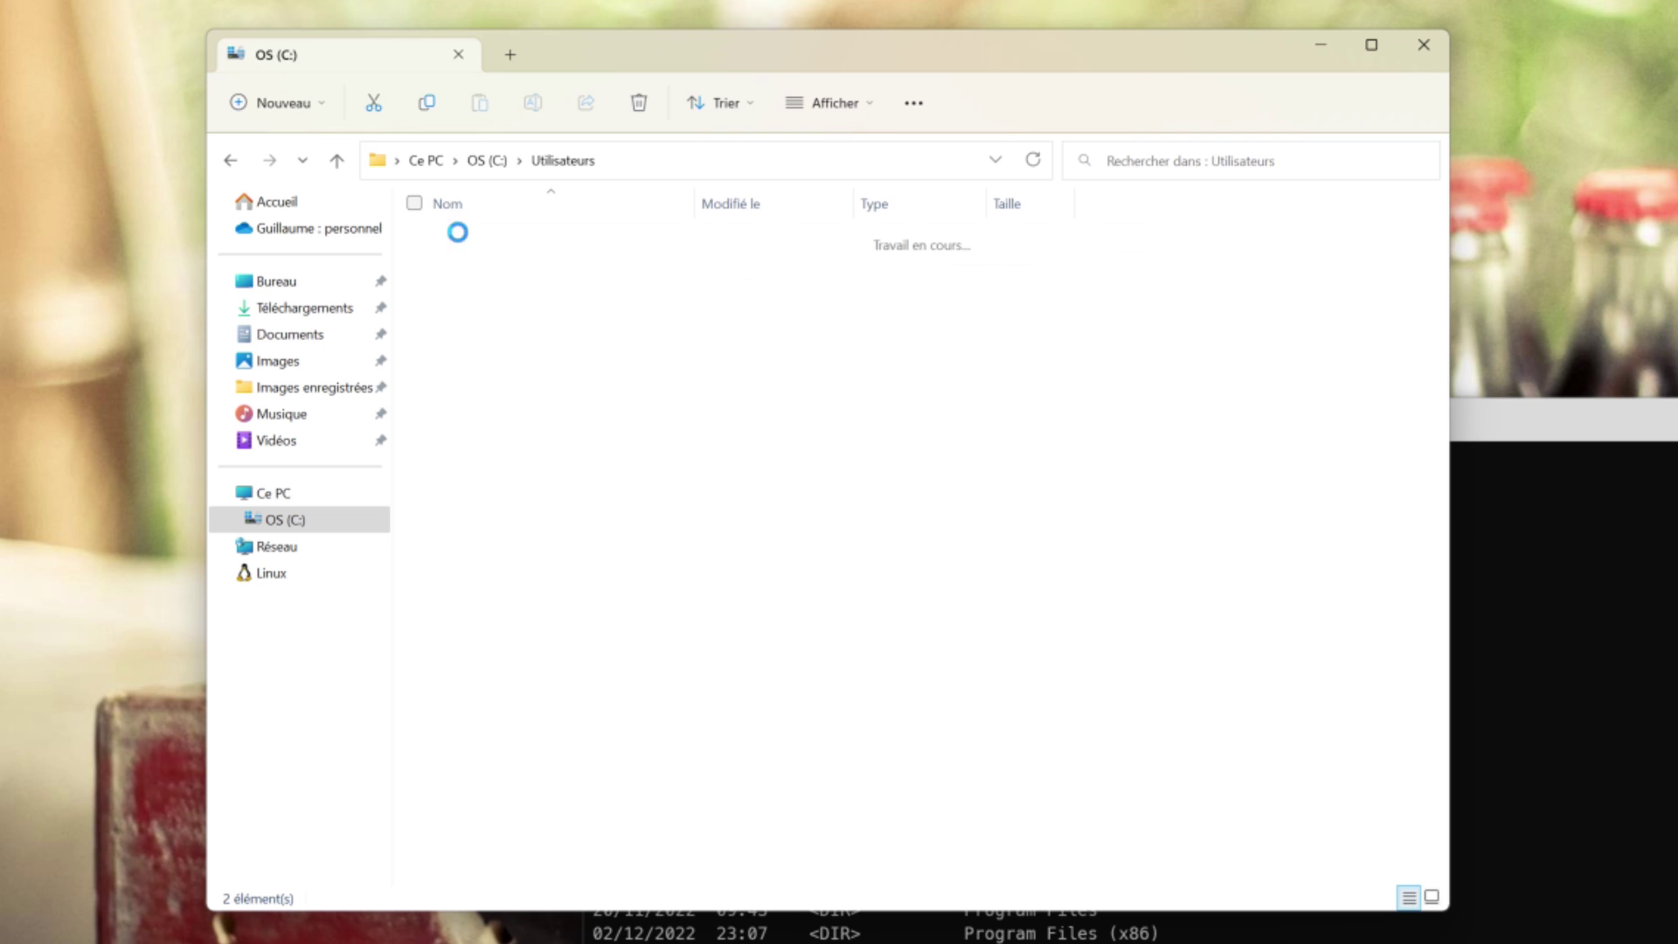
pyautogui.doubleClick(464, 239)
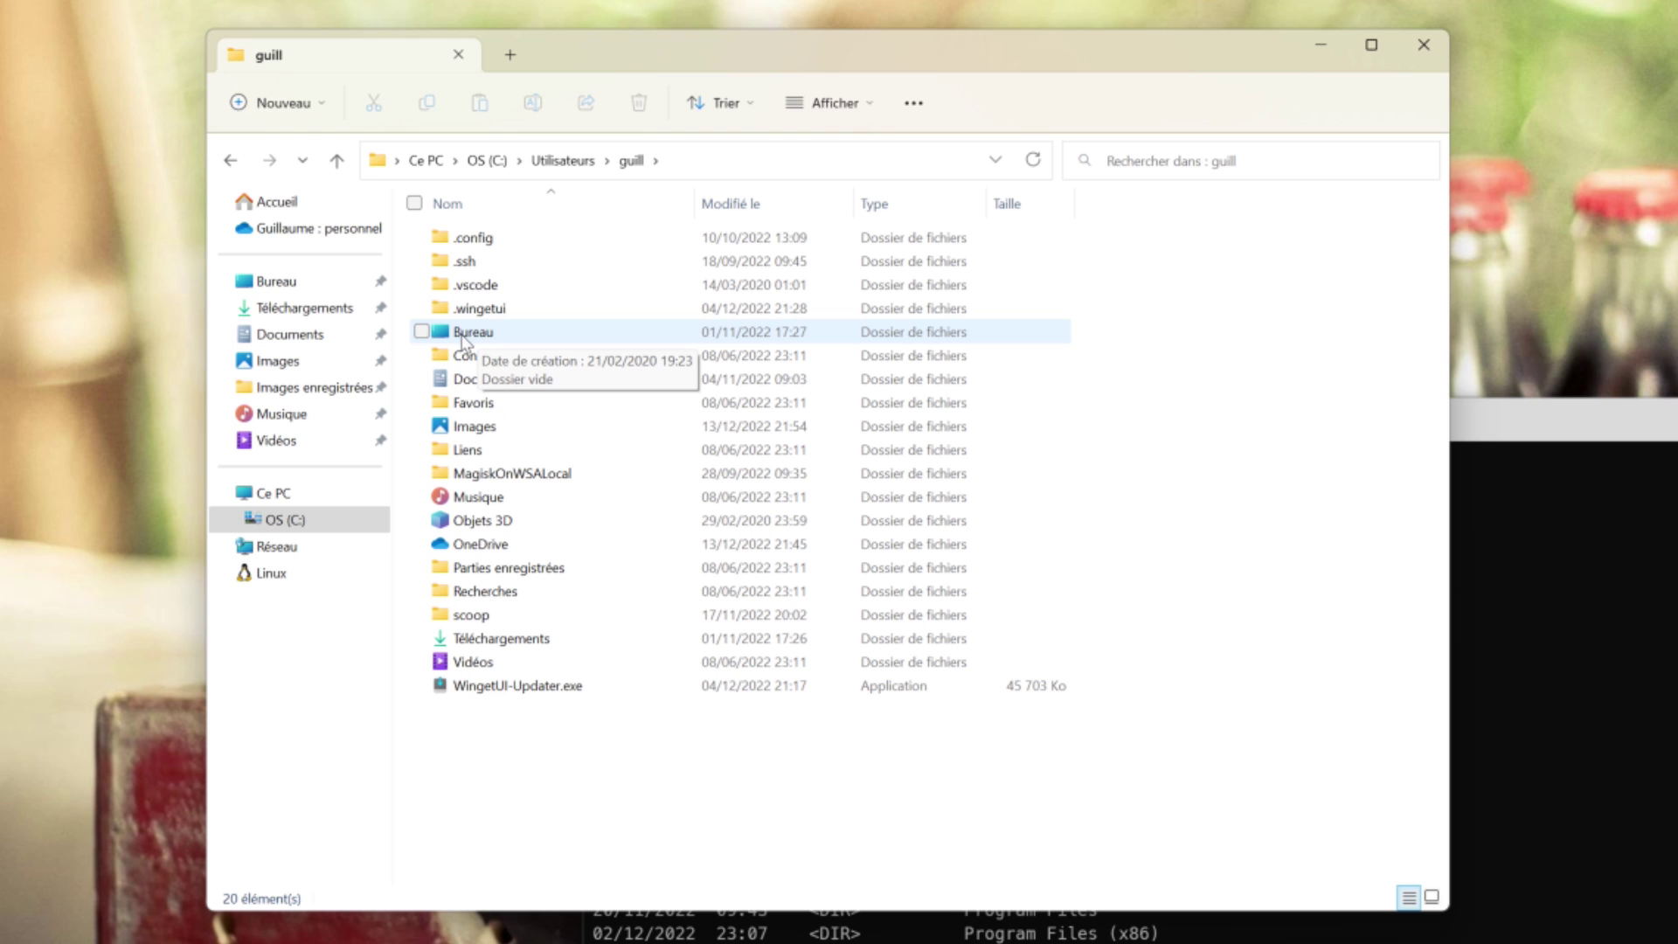
pyautogui.click(273, 201)
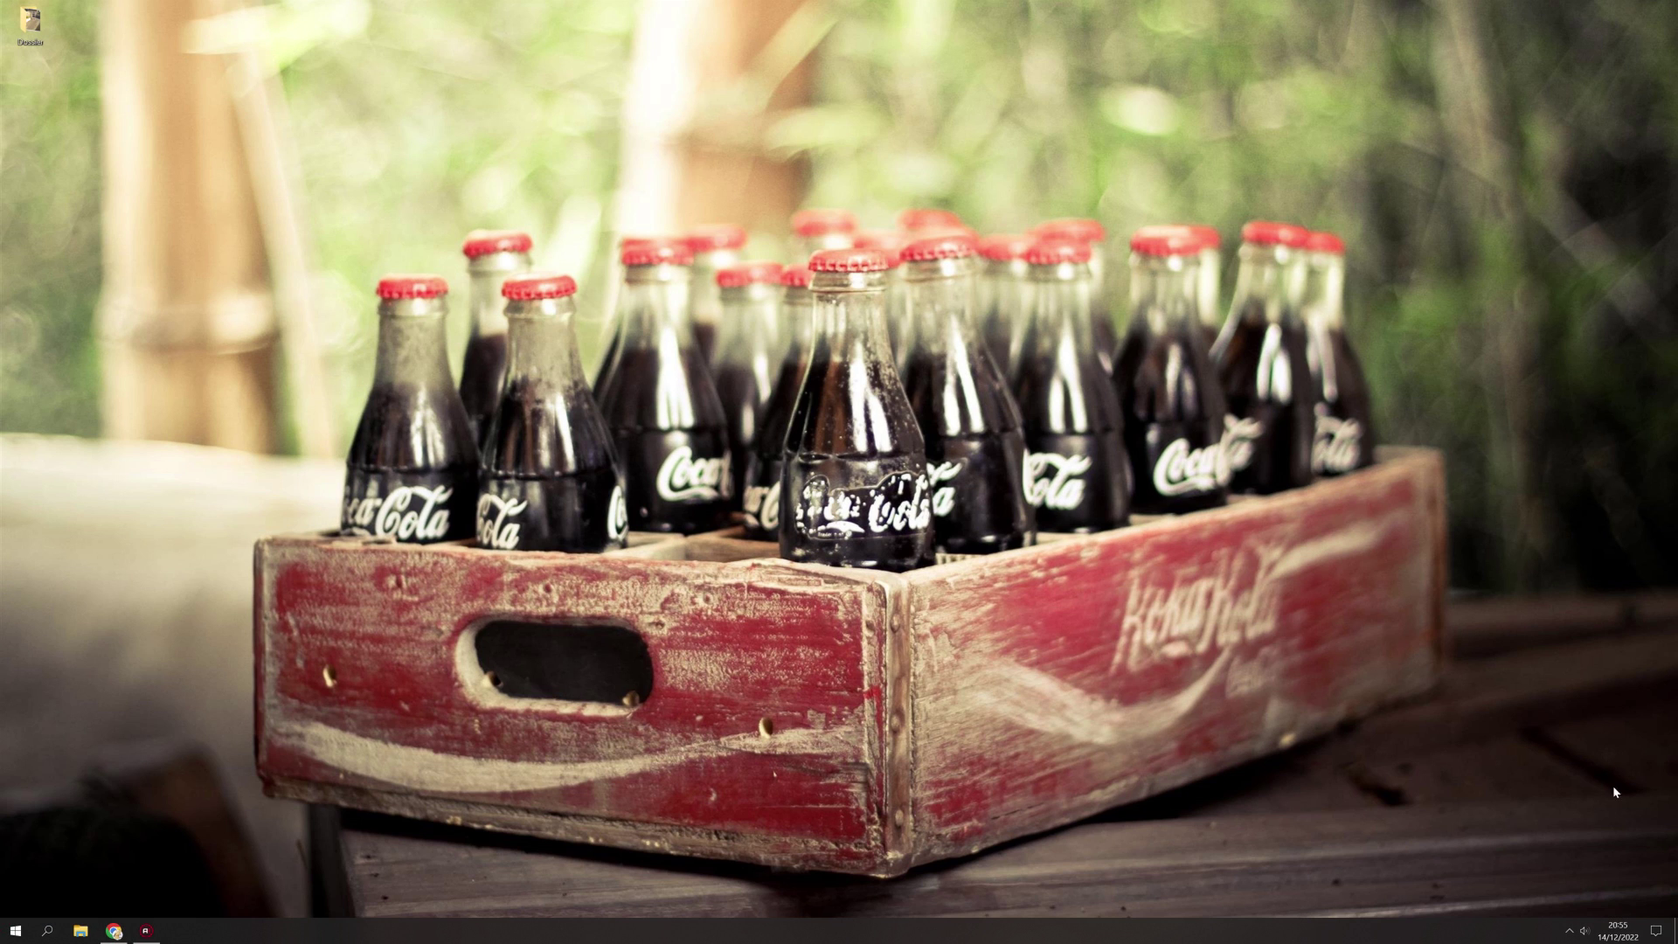
# - Switch to Windows Settings (Paramètres) and open the Stockage page of the Système settings
pyautogui.click(1656, 929)
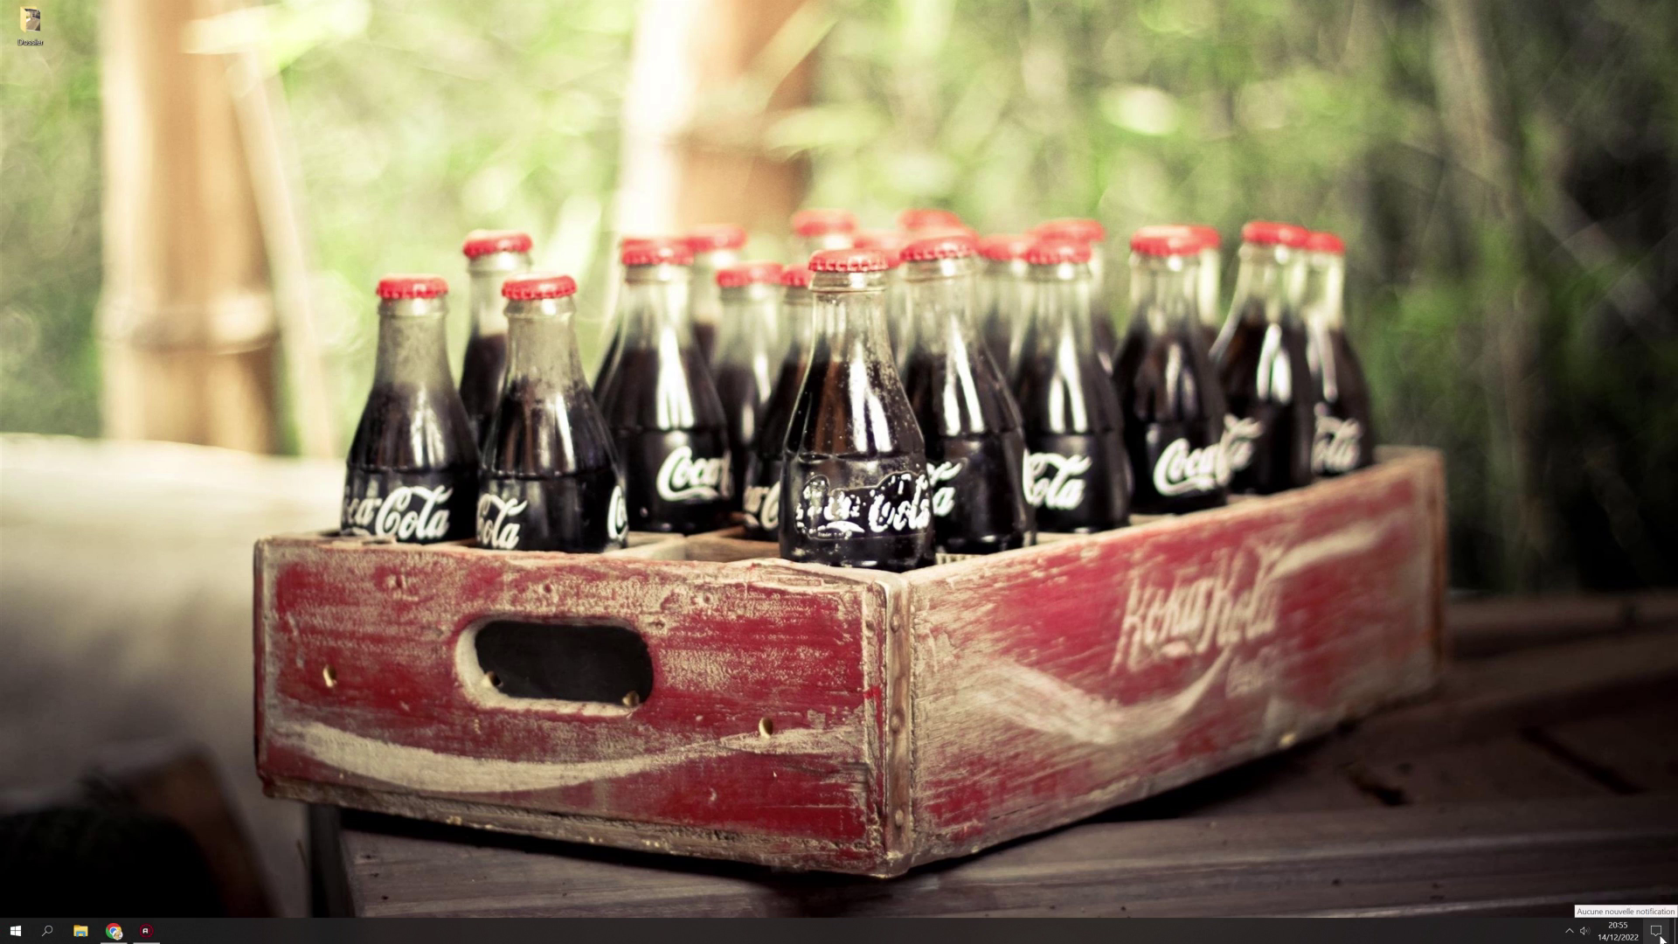
pyautogui.click(1639, 852)
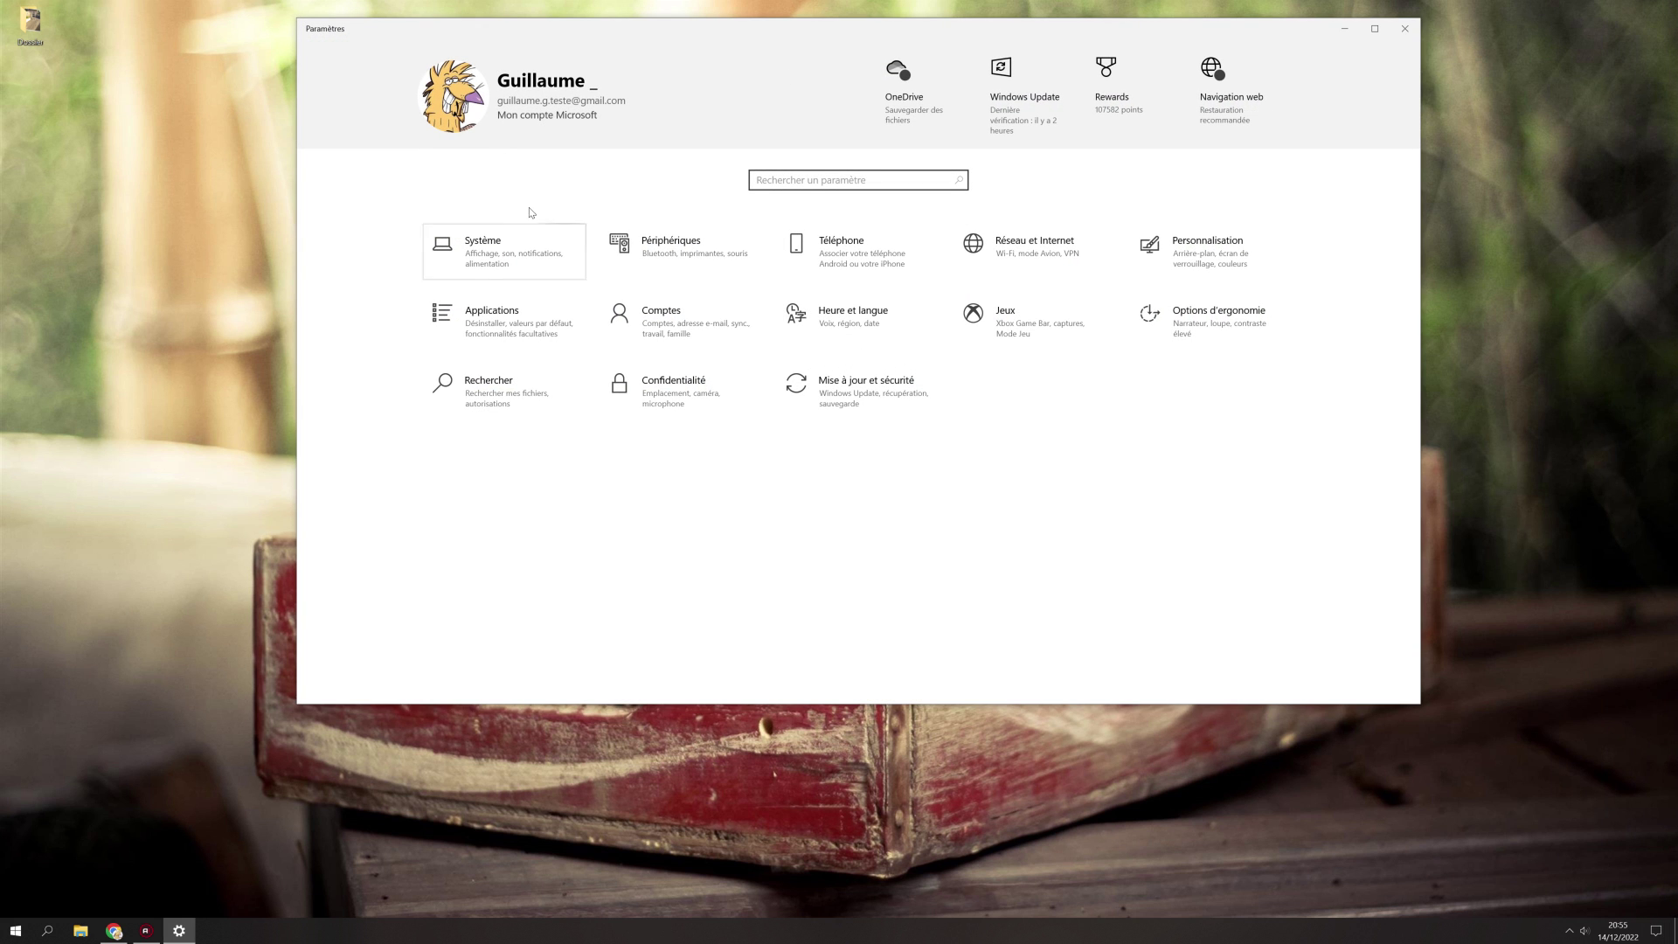
pyautogui.click(505, 243)
pyautogui.click(353, 318)
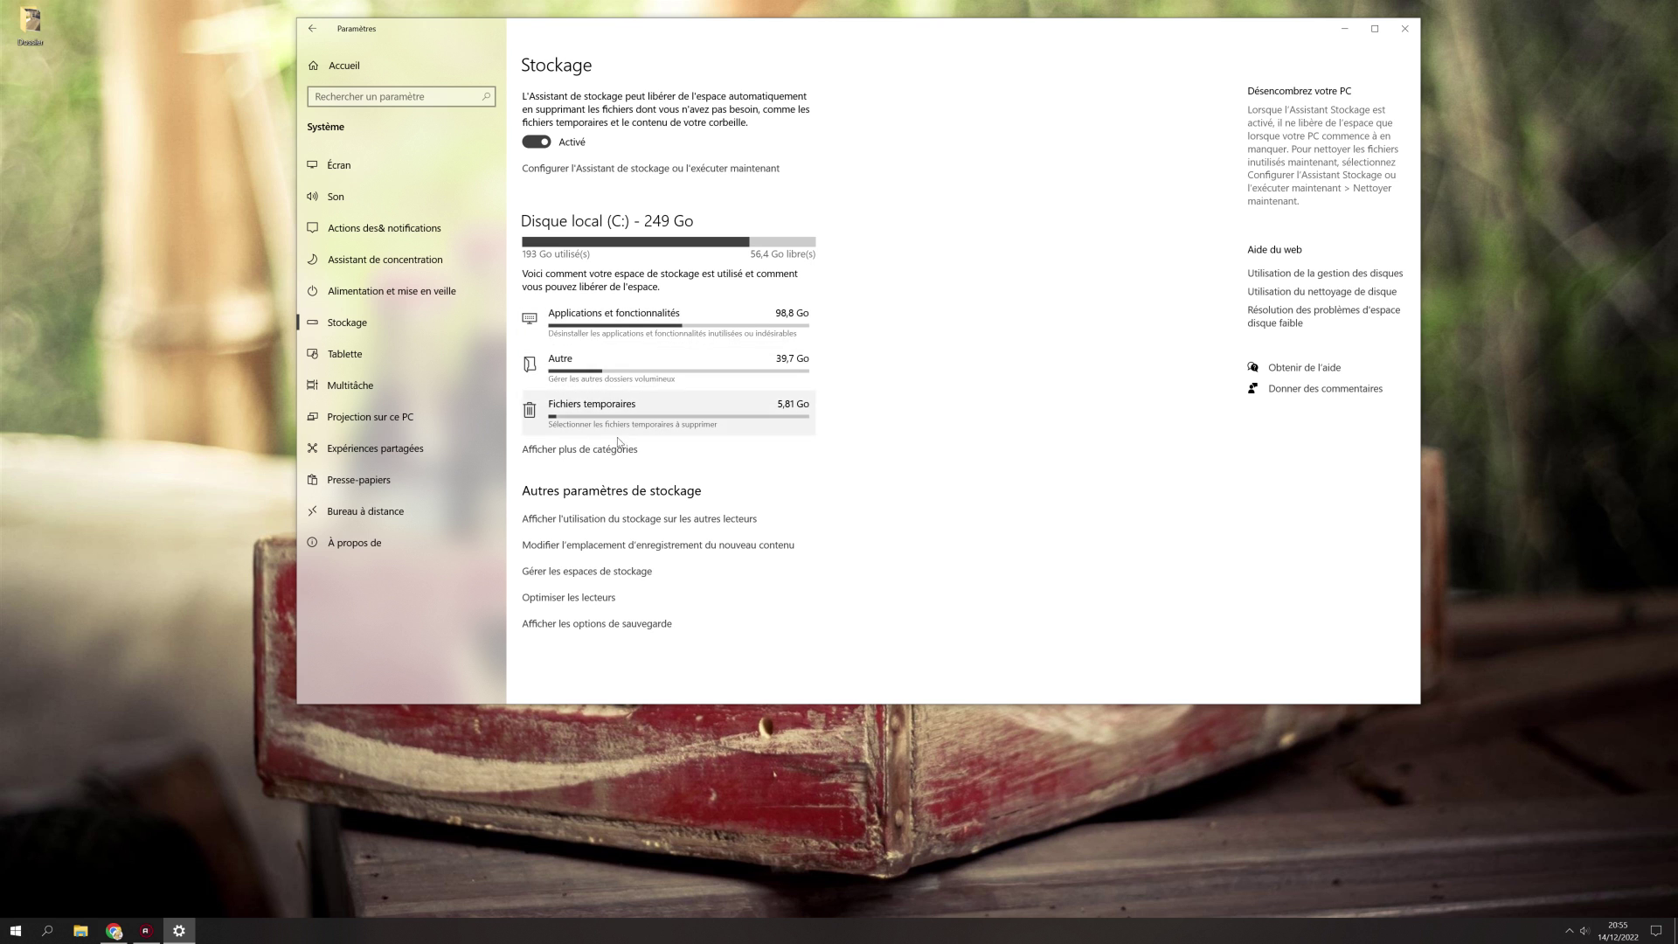
# - Open the save-location settings for new content and examine the drives offered for new applications, new documents and offline maps without changing them
pyautogui.click(685, 547)
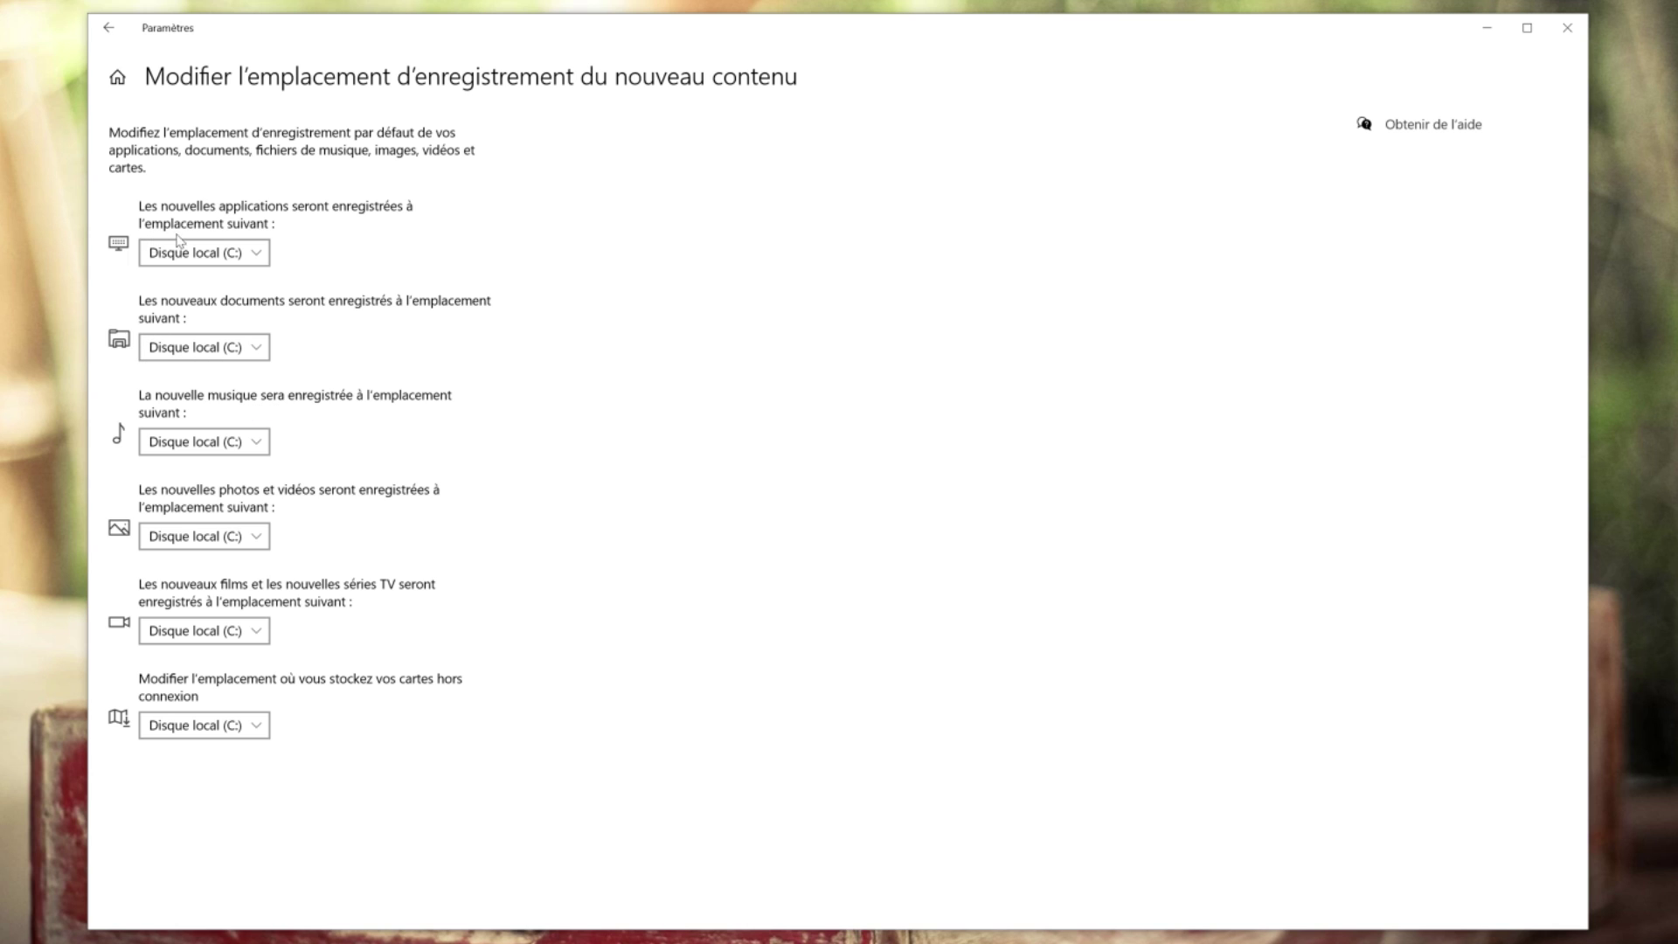
pyautogui.click(245, 251)
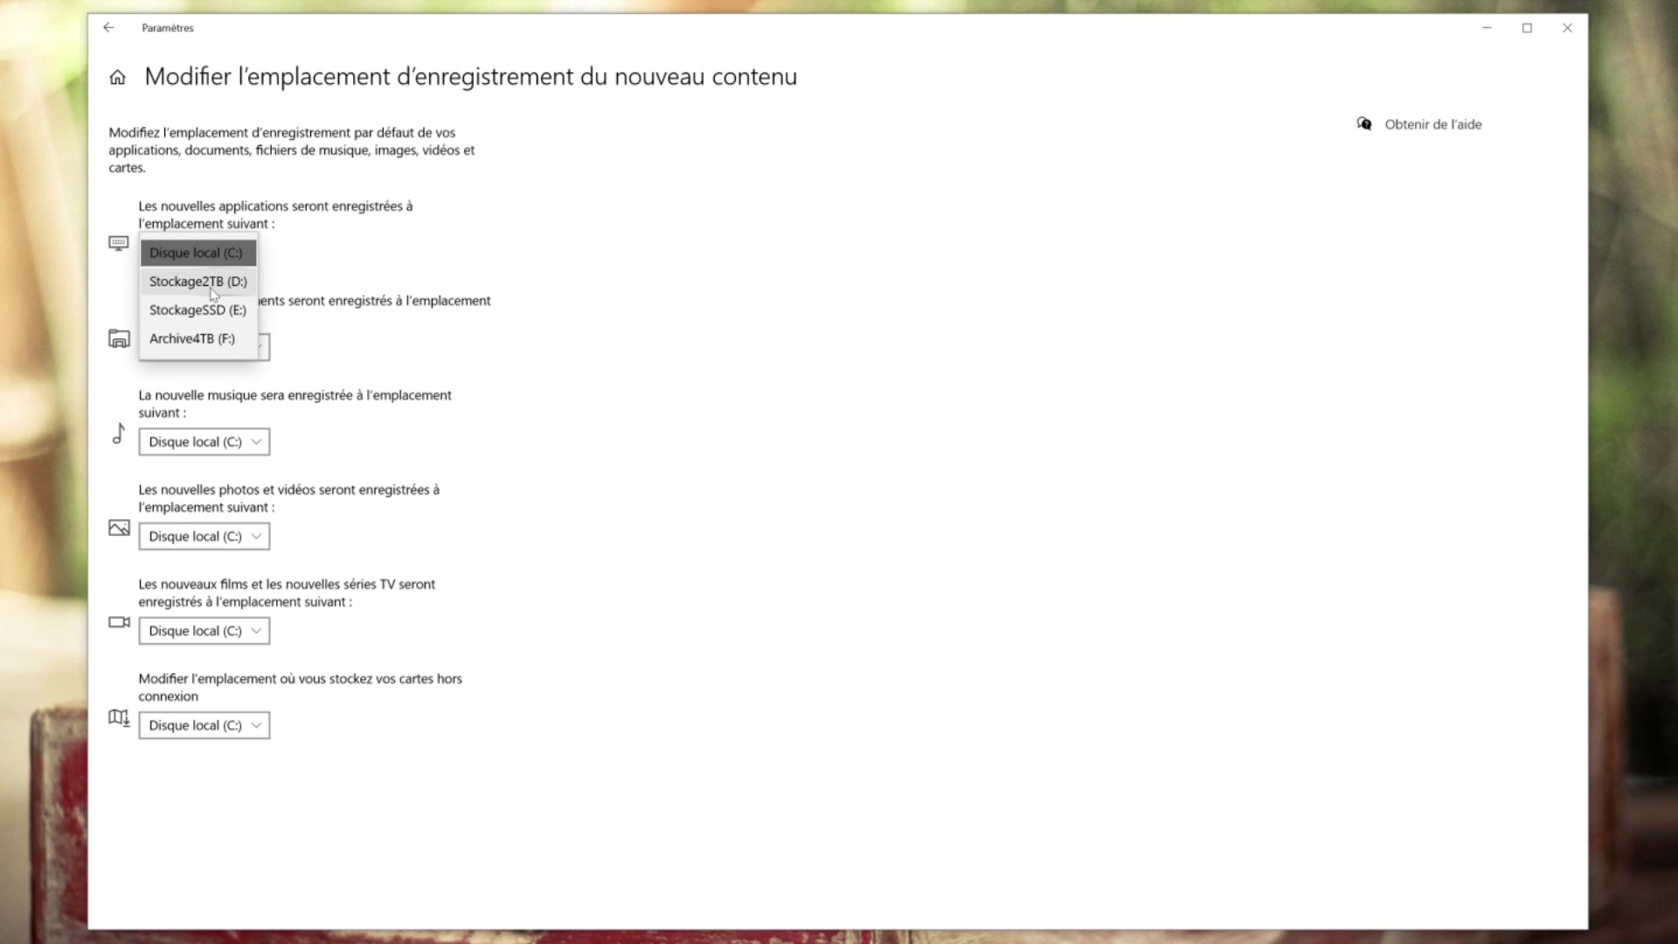
pyautogui.click(593, 238)
pyautogui.click(254, 347)
pyautogui.click(591, 378)
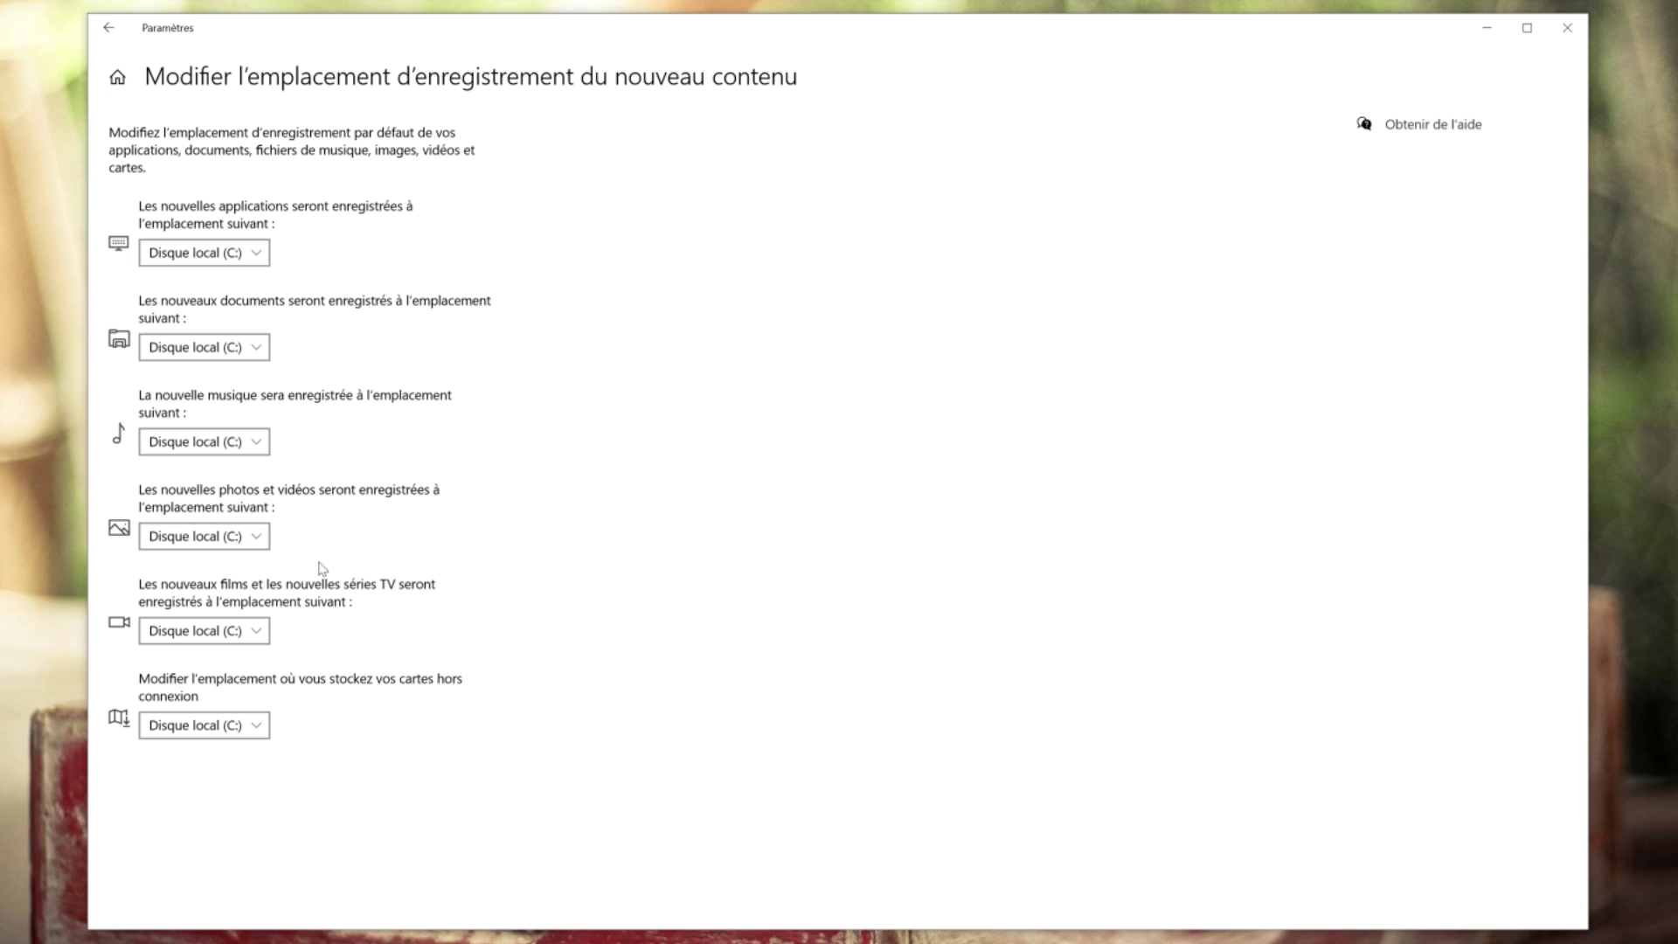
pyautogui.click(262, 734)
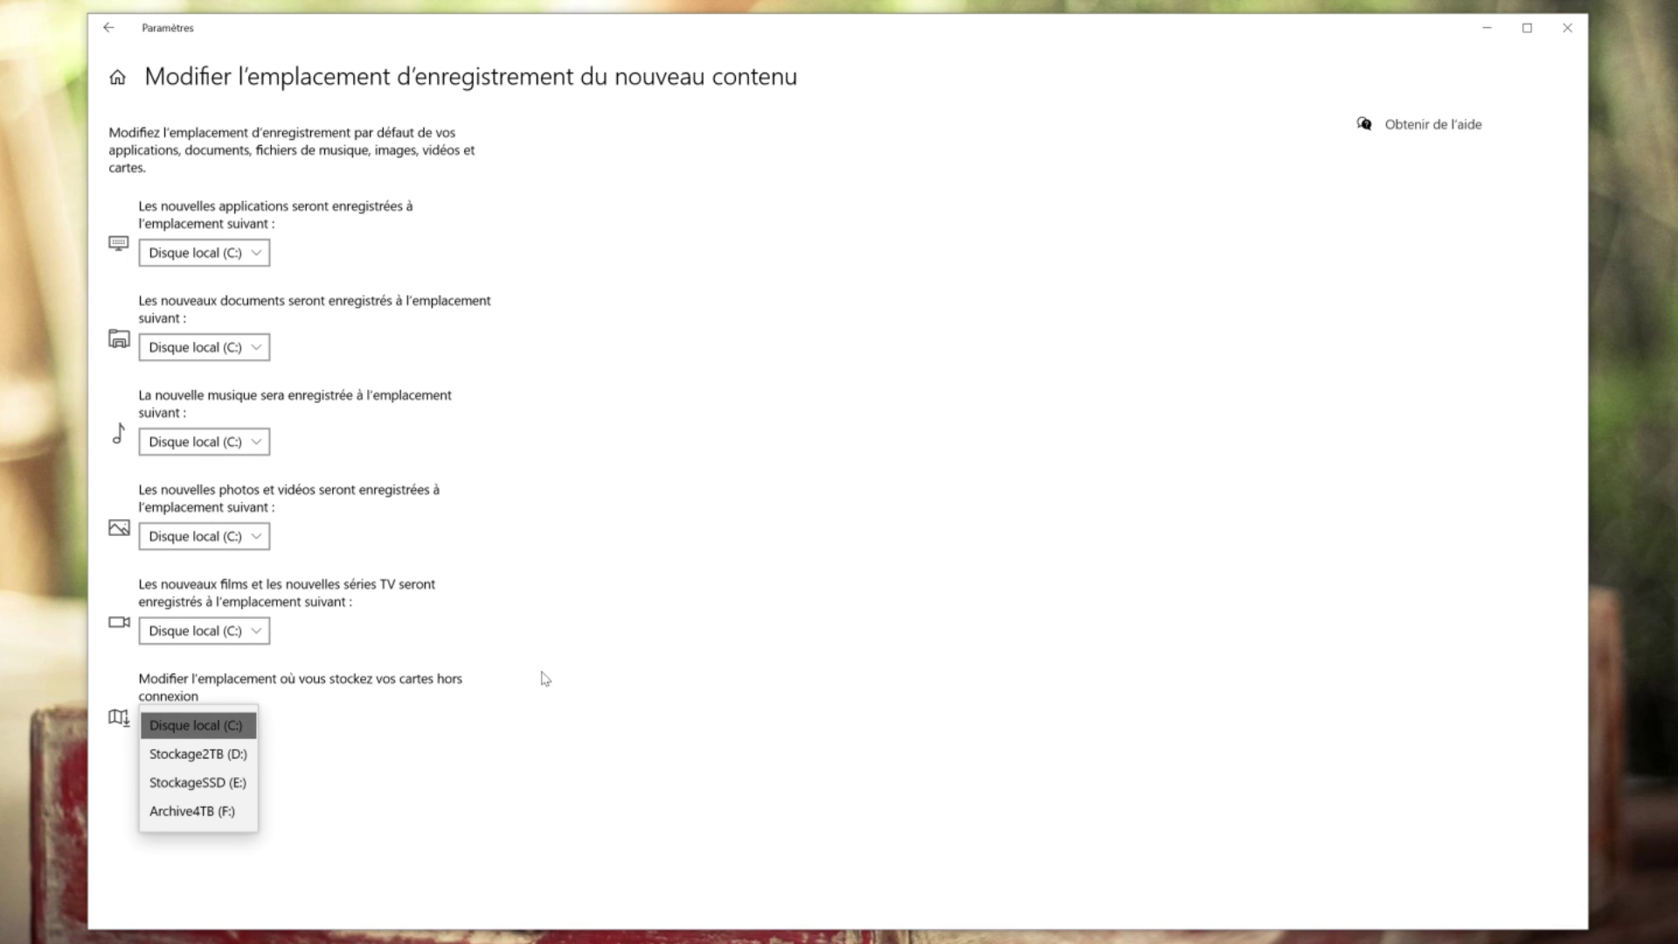
pyautogui.click(599, 658)
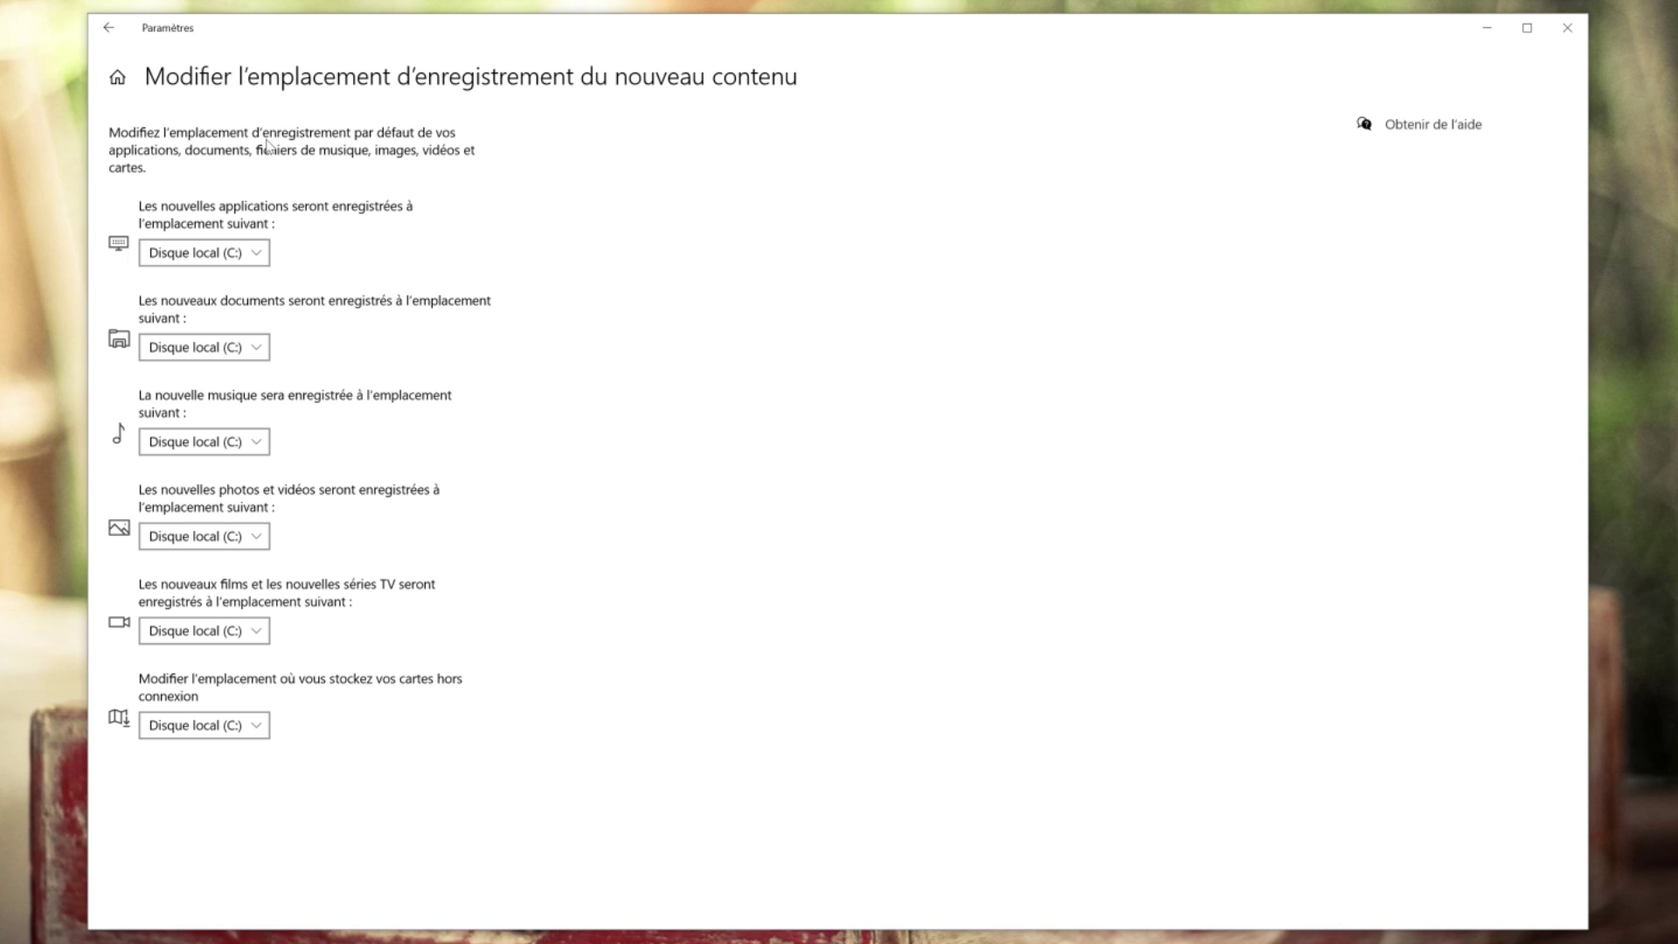
pyautogui.click(253, 258)
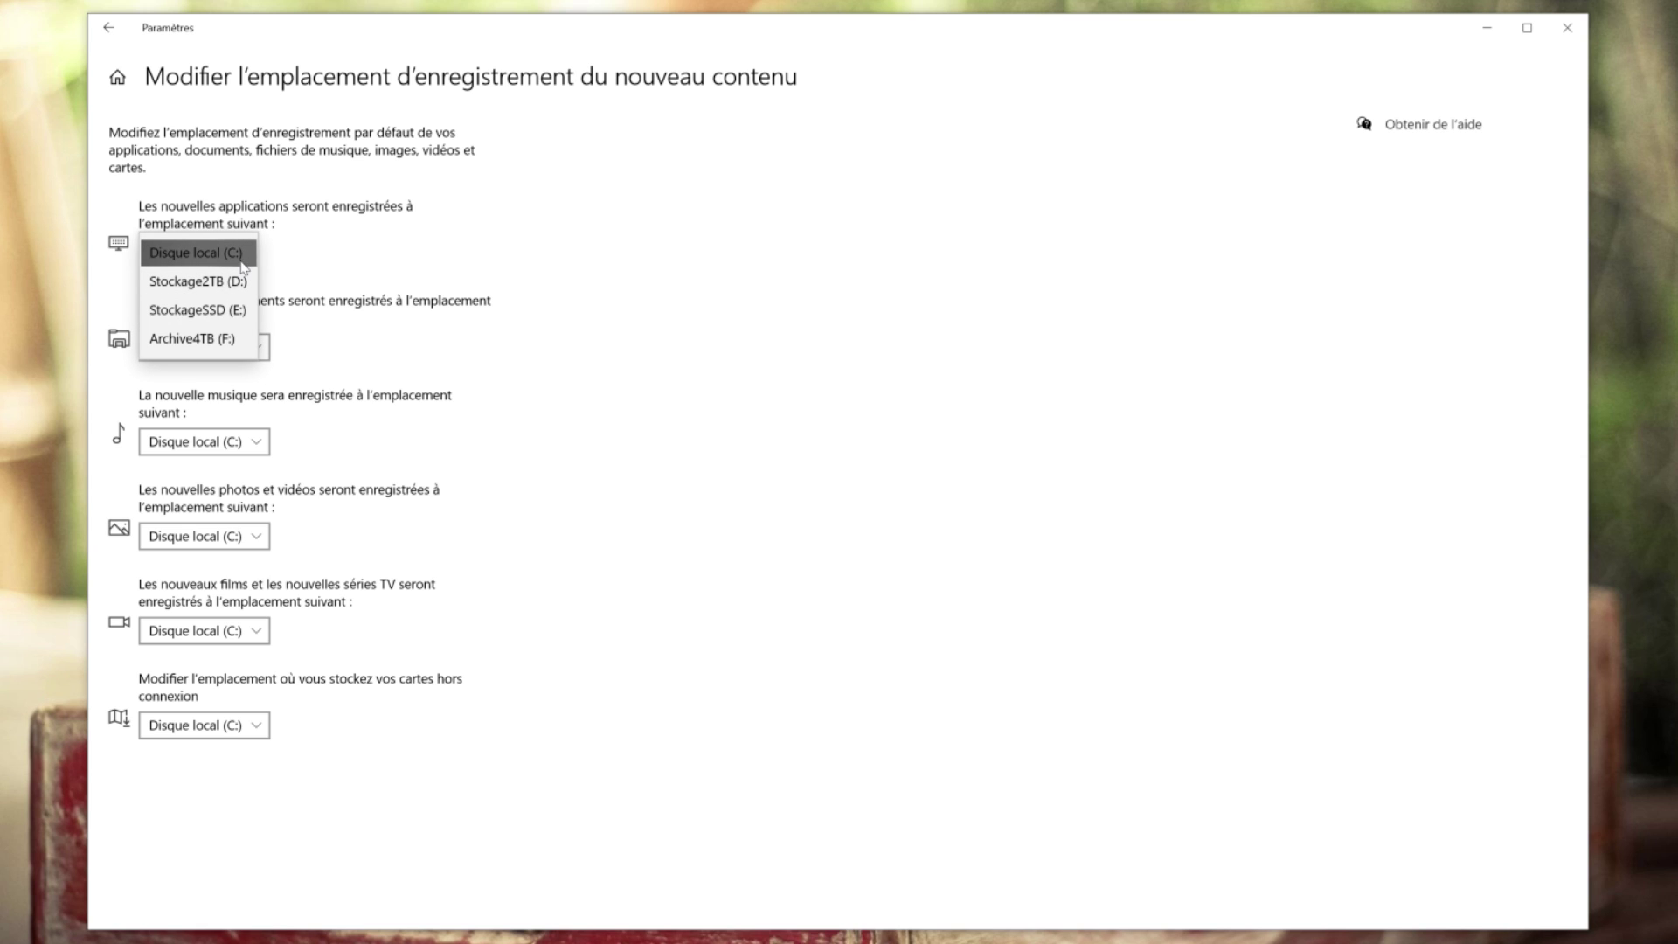
pyautogui.click(541, 202)
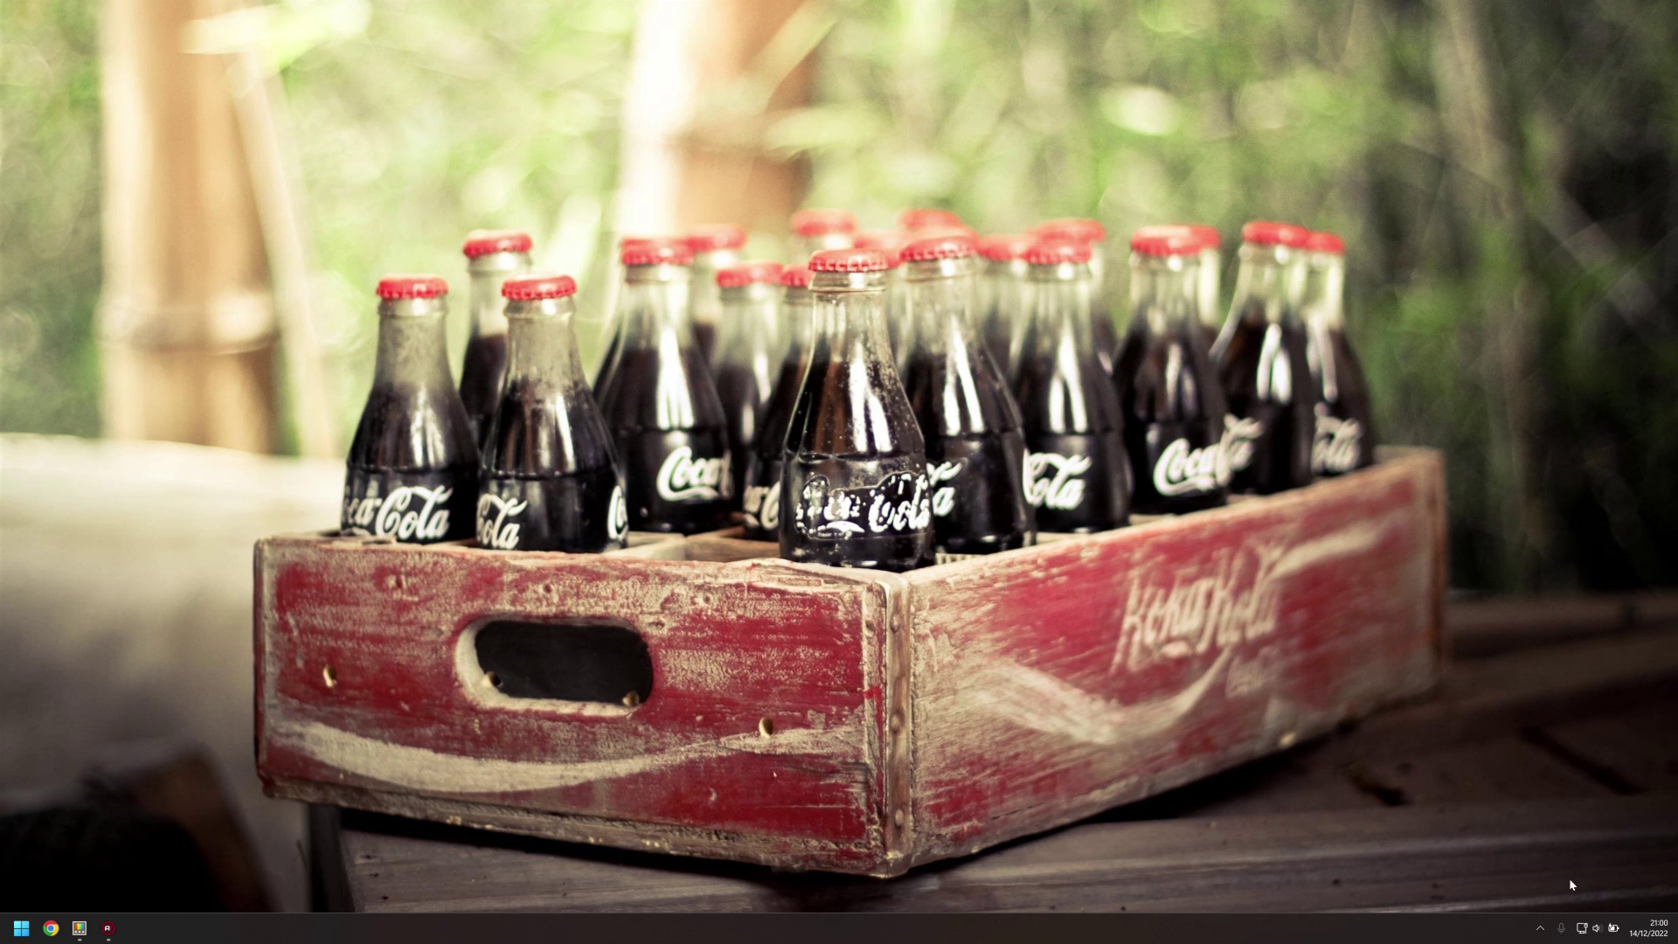
# - On the Windows 11 desktop, open Windows Settings (Paramètres) and go to the Stockage page of the Système settings
pyautogui.click(1612, 928)
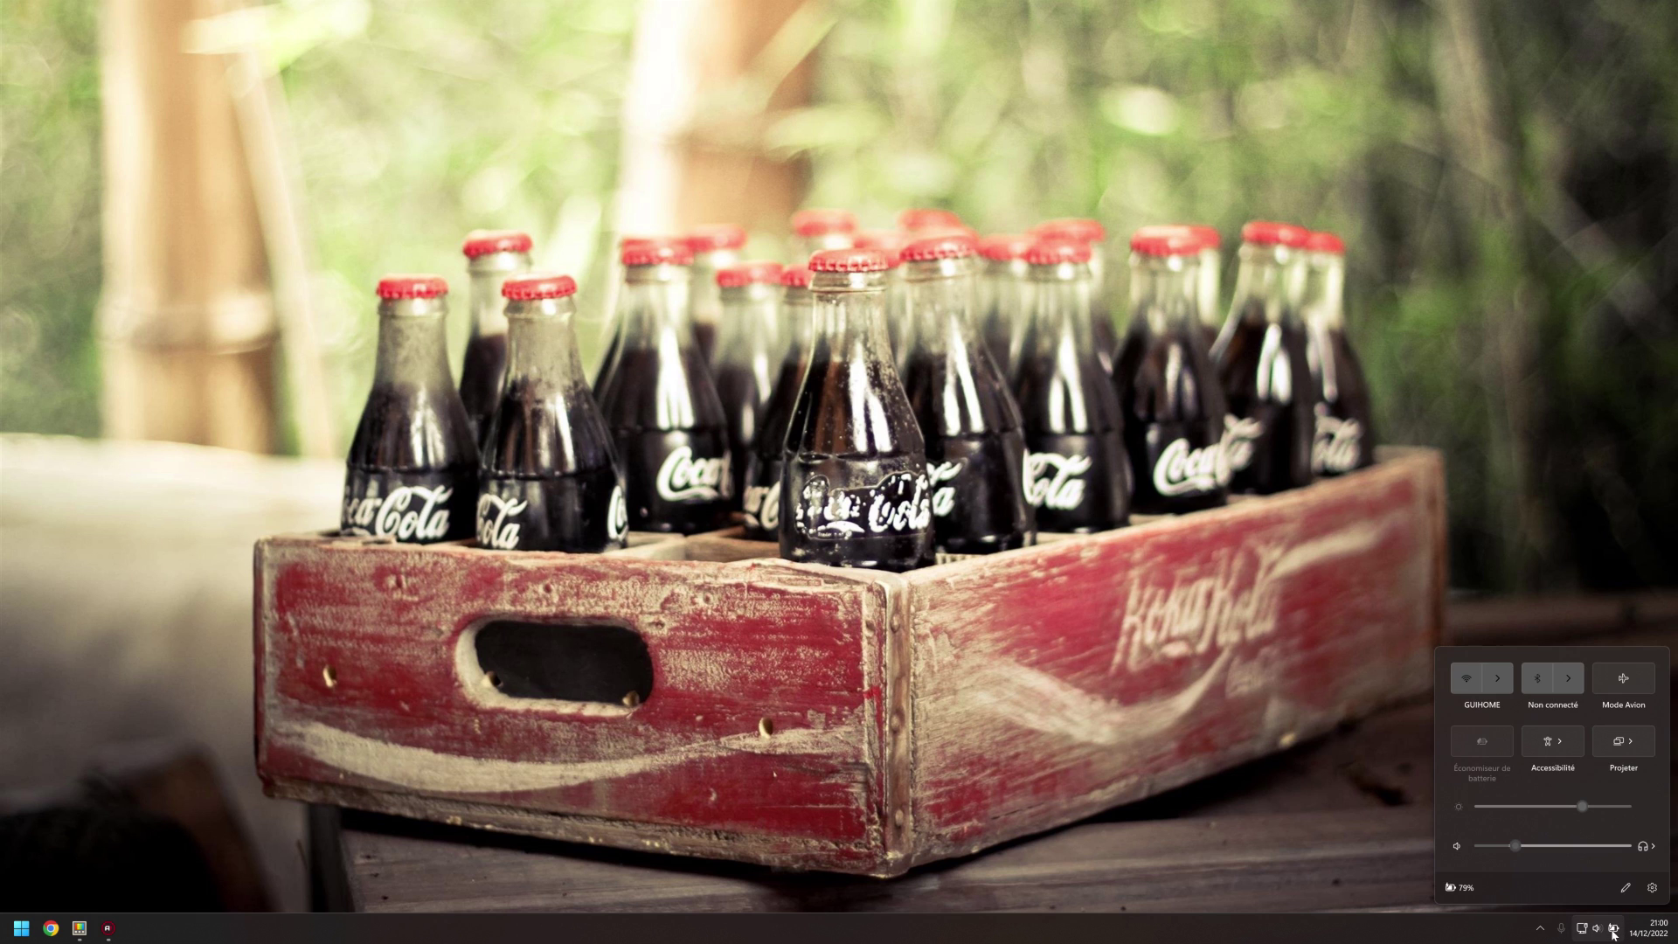
pyautogui.click(1652, 887)
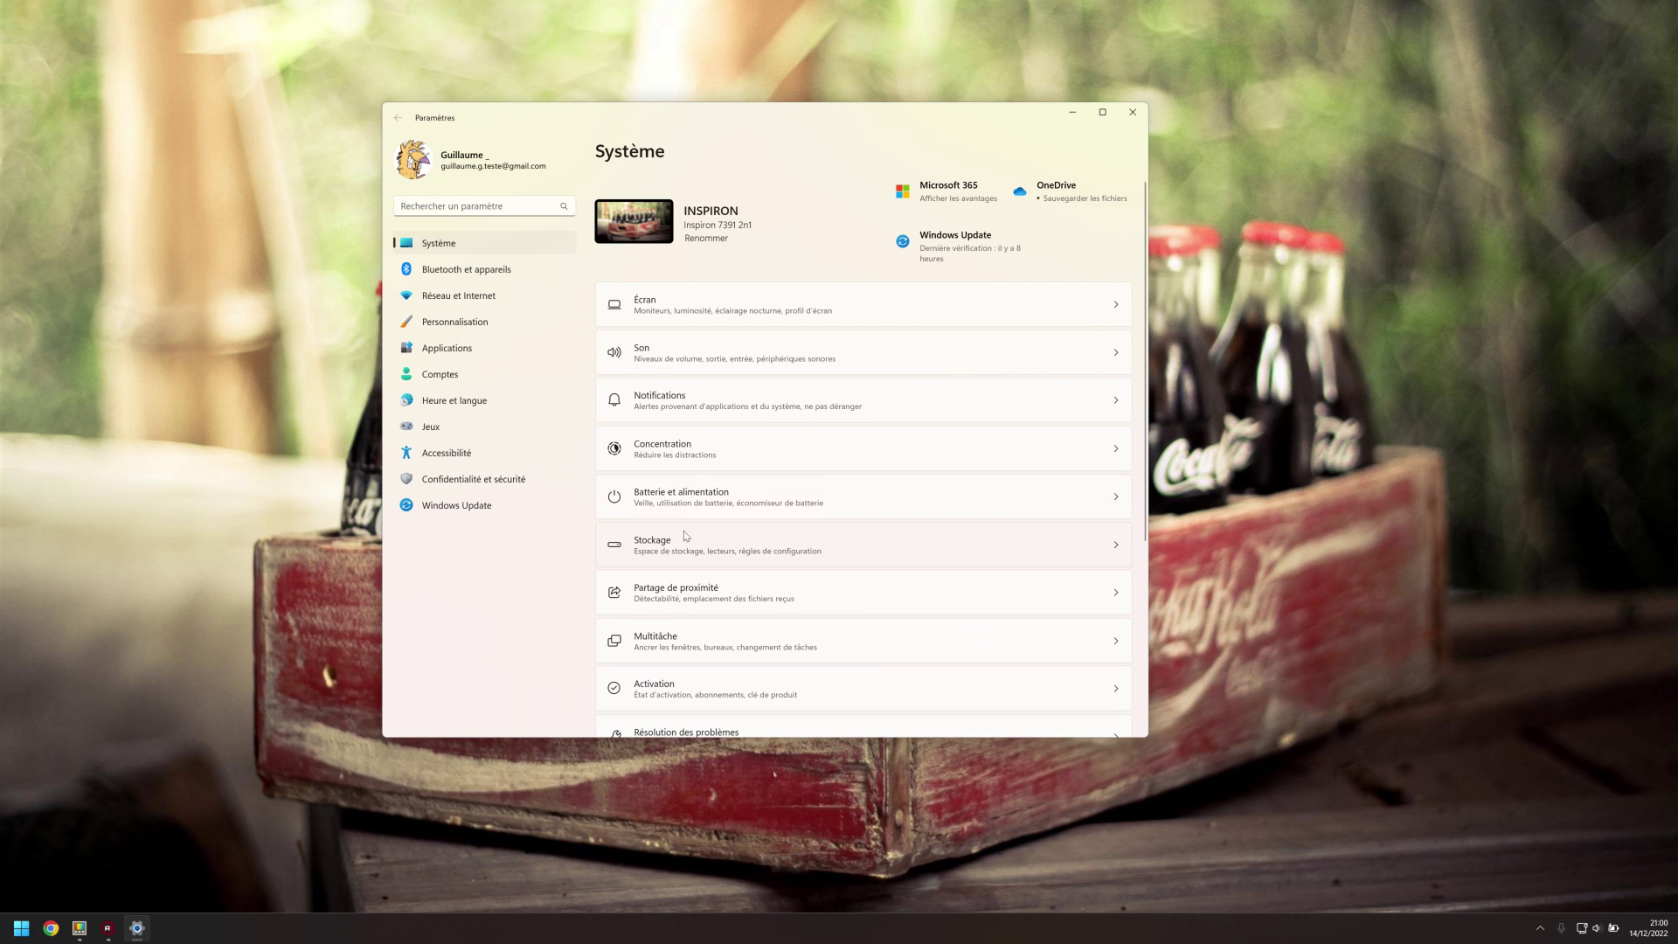
pyautogui.click(684, 533)
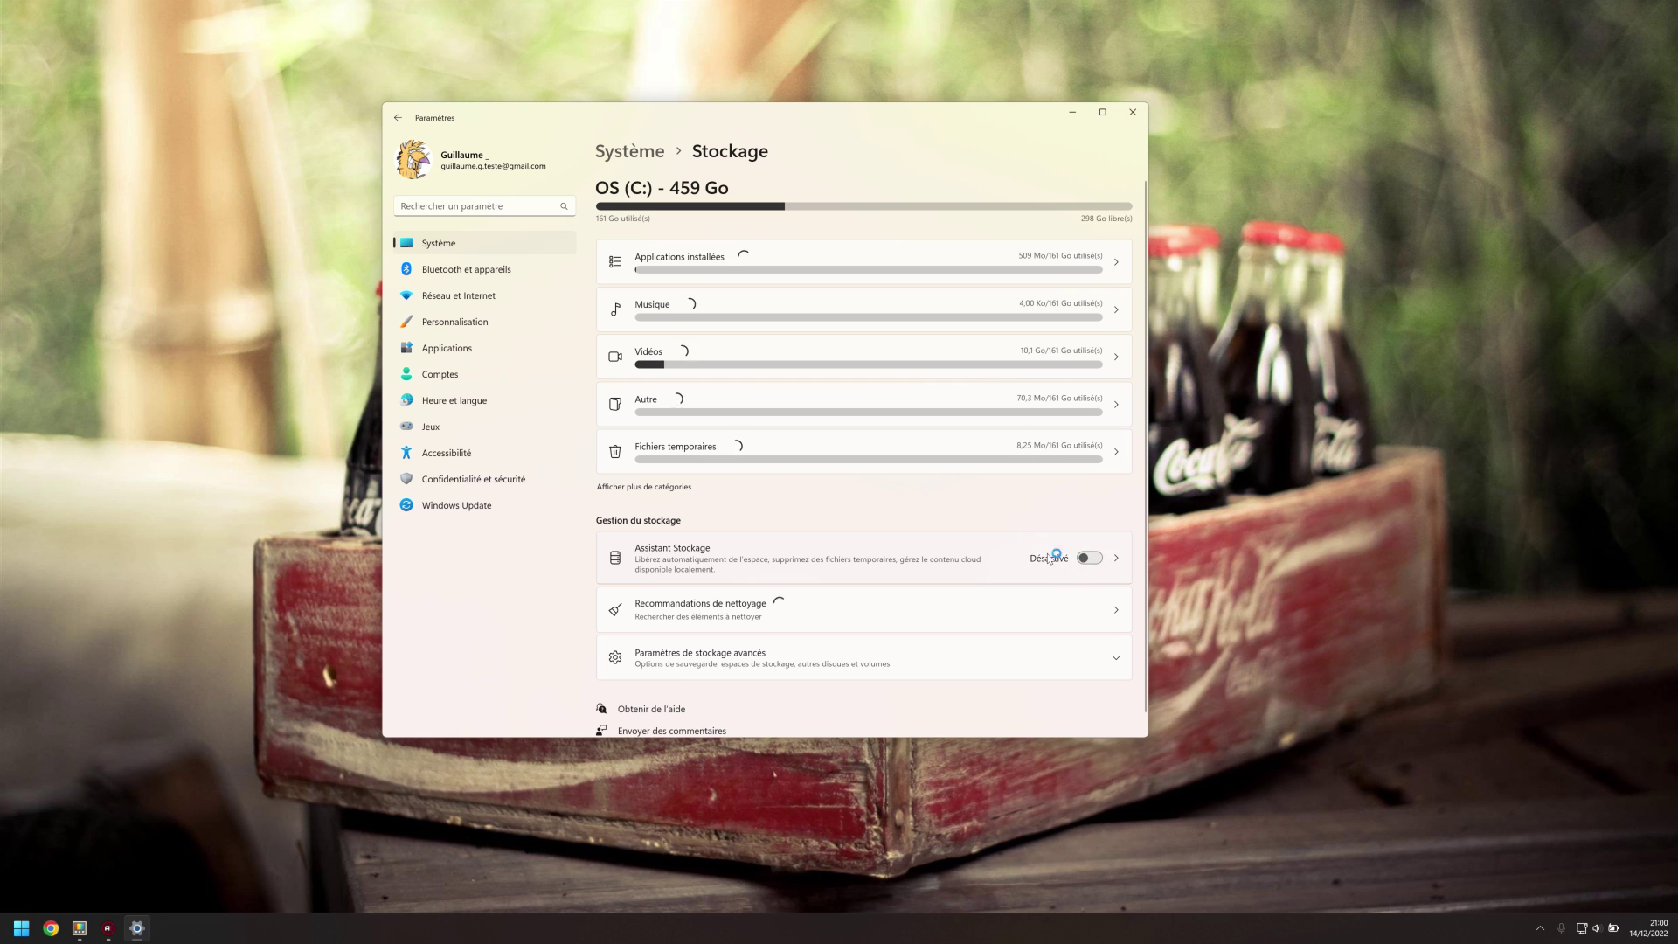
# - Expand the advanced storage settings, open Emplacement d'enregistrement du nouveau contenu, and check the drives offered for new applications
pyautogui.scroll(-1, 896, 520)
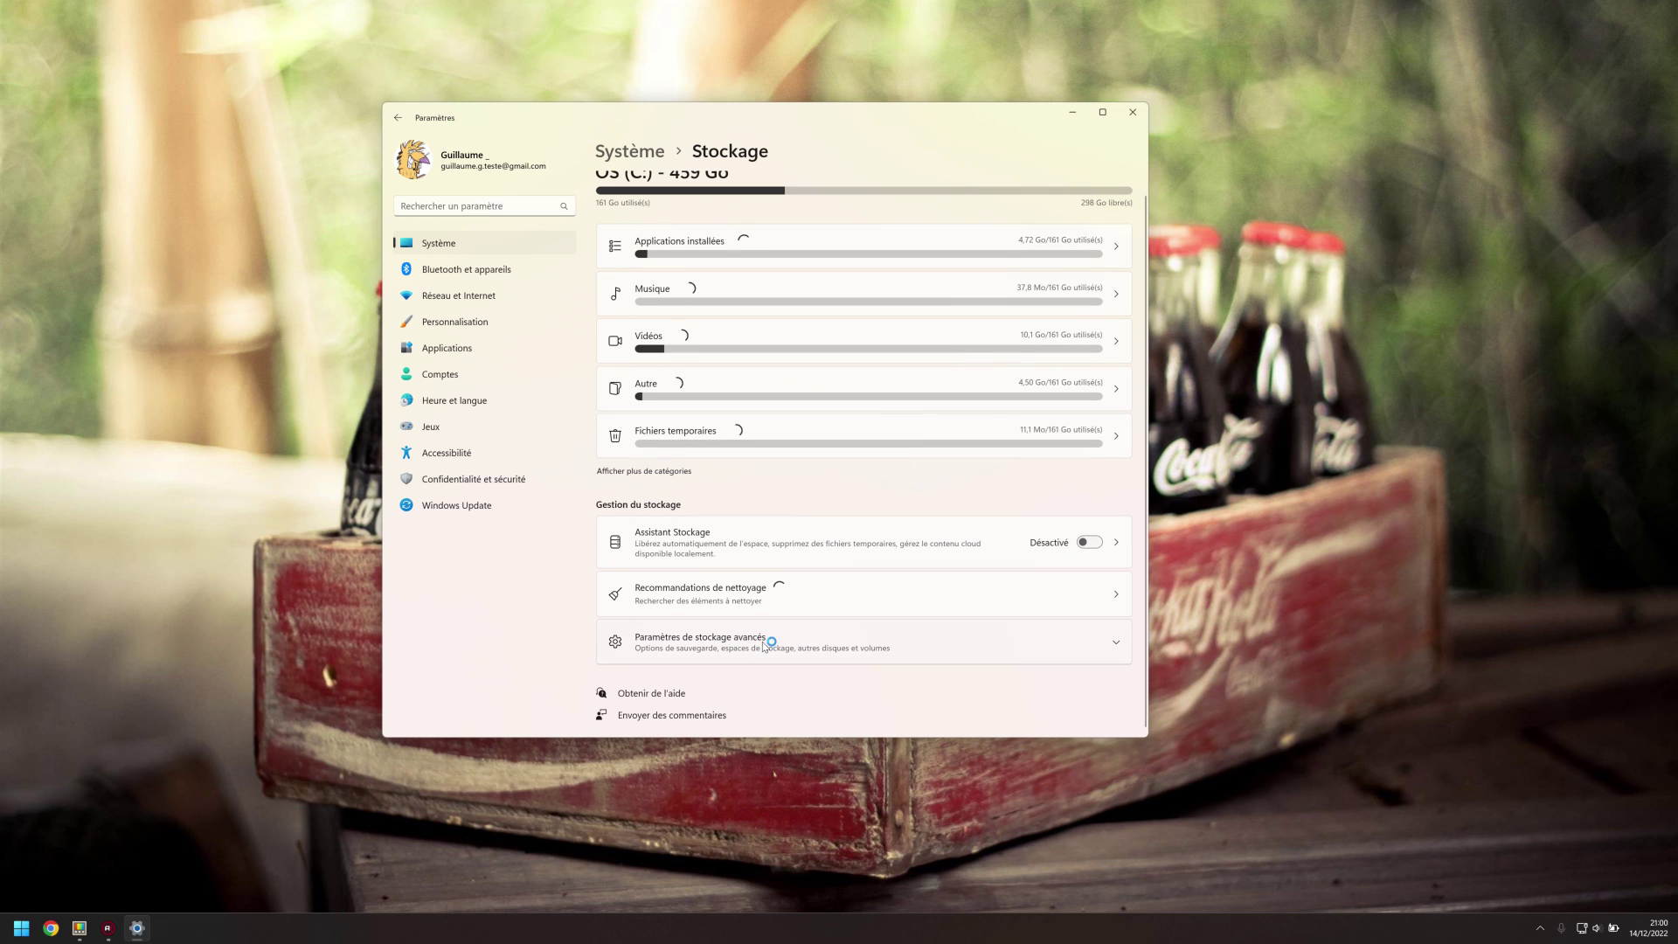
pyautogui.click(744, 647)
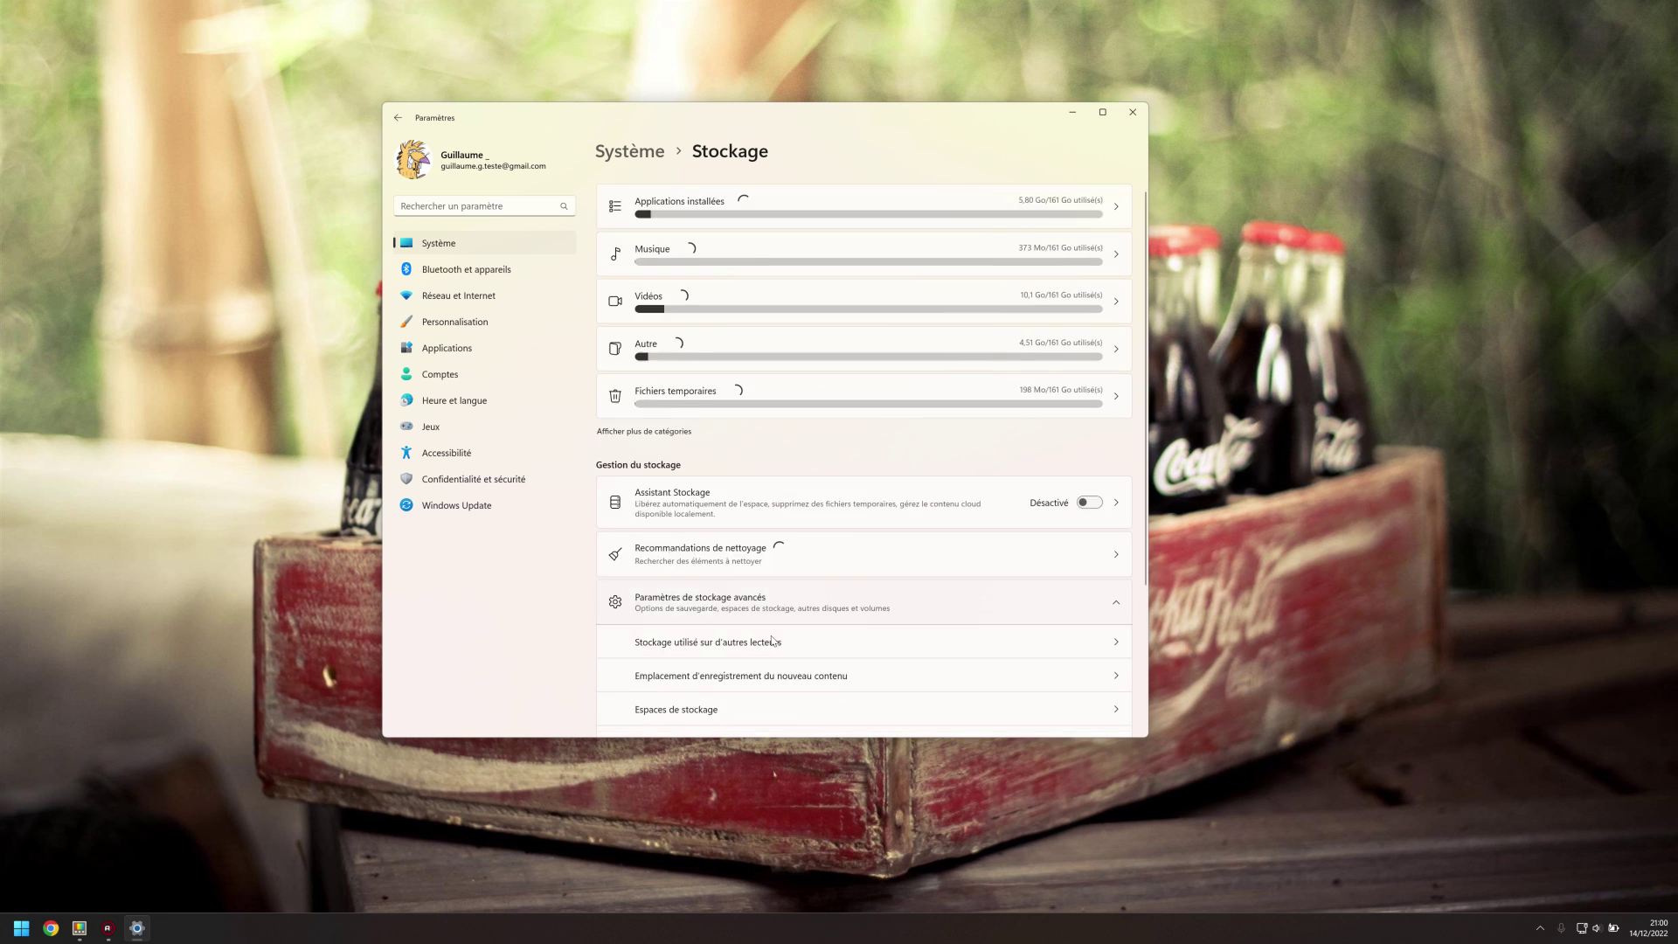
pyautogui.scroll(-3, 717, 577)
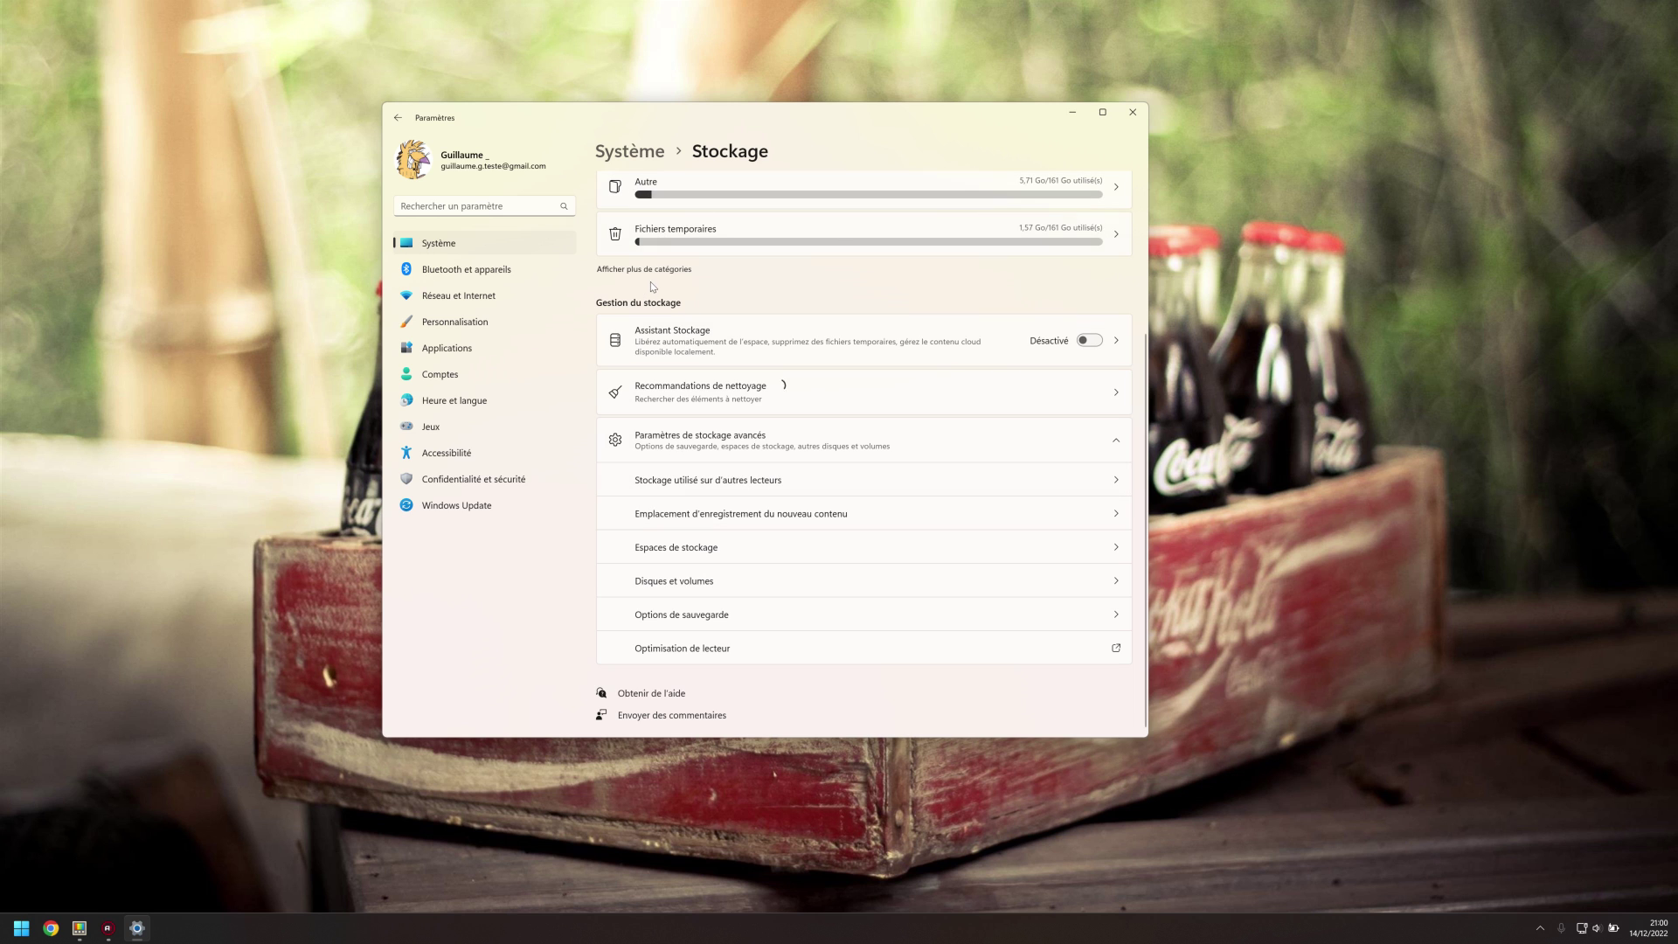
pyautogui.click(712, 519)
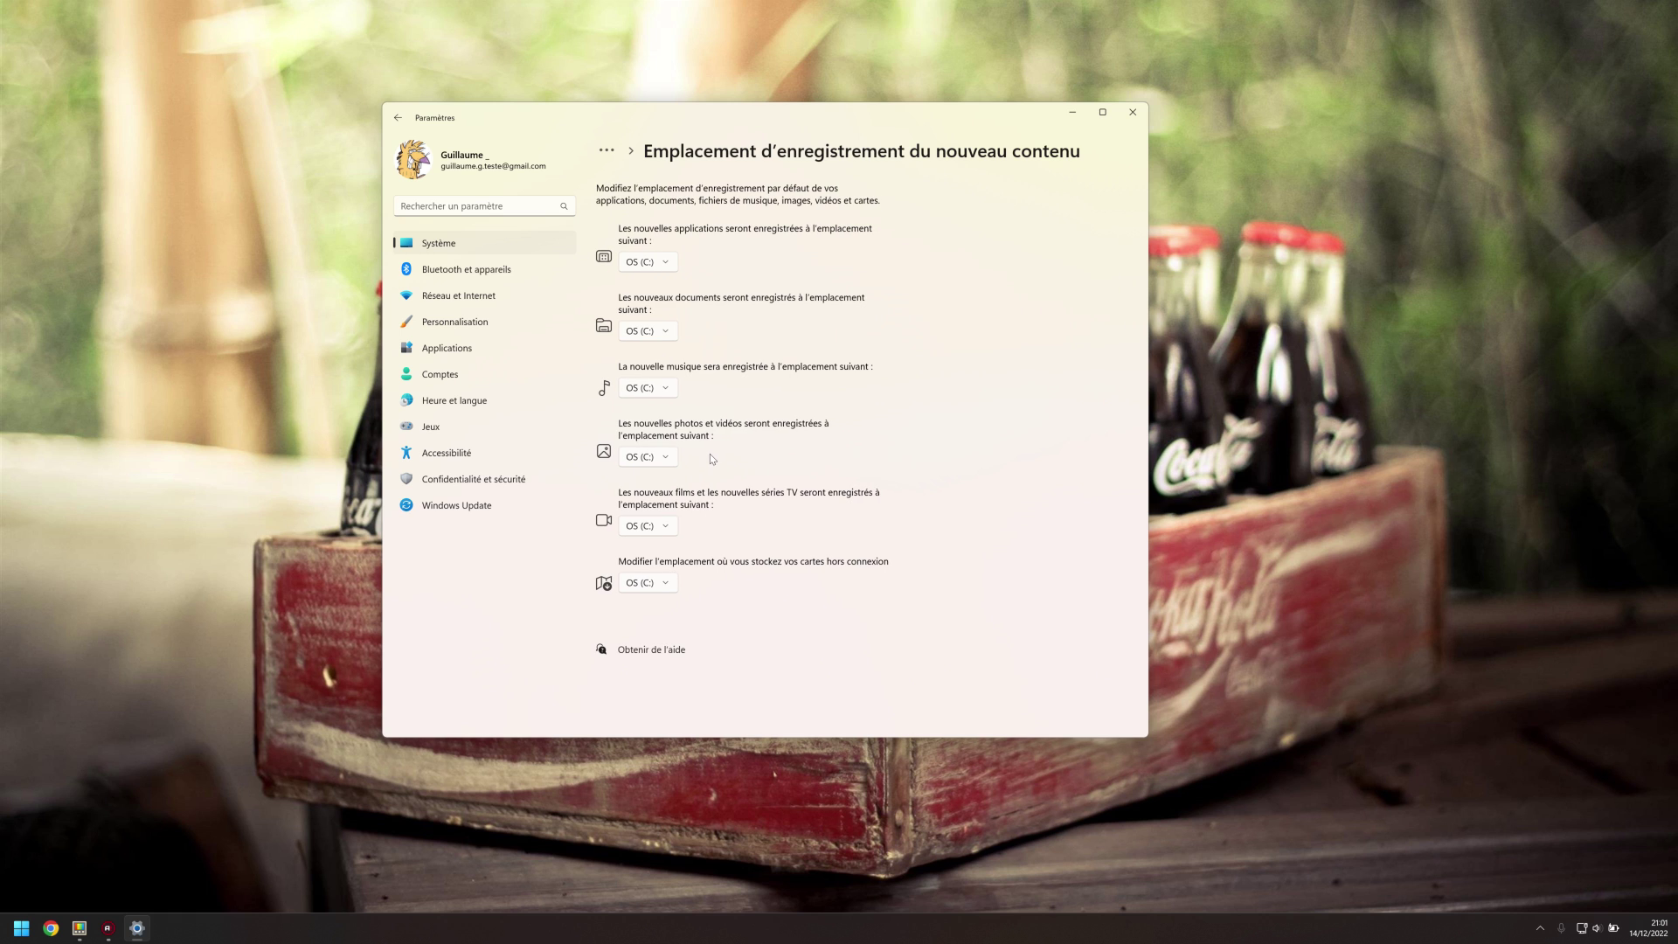
pyautogui.click(664, 263)
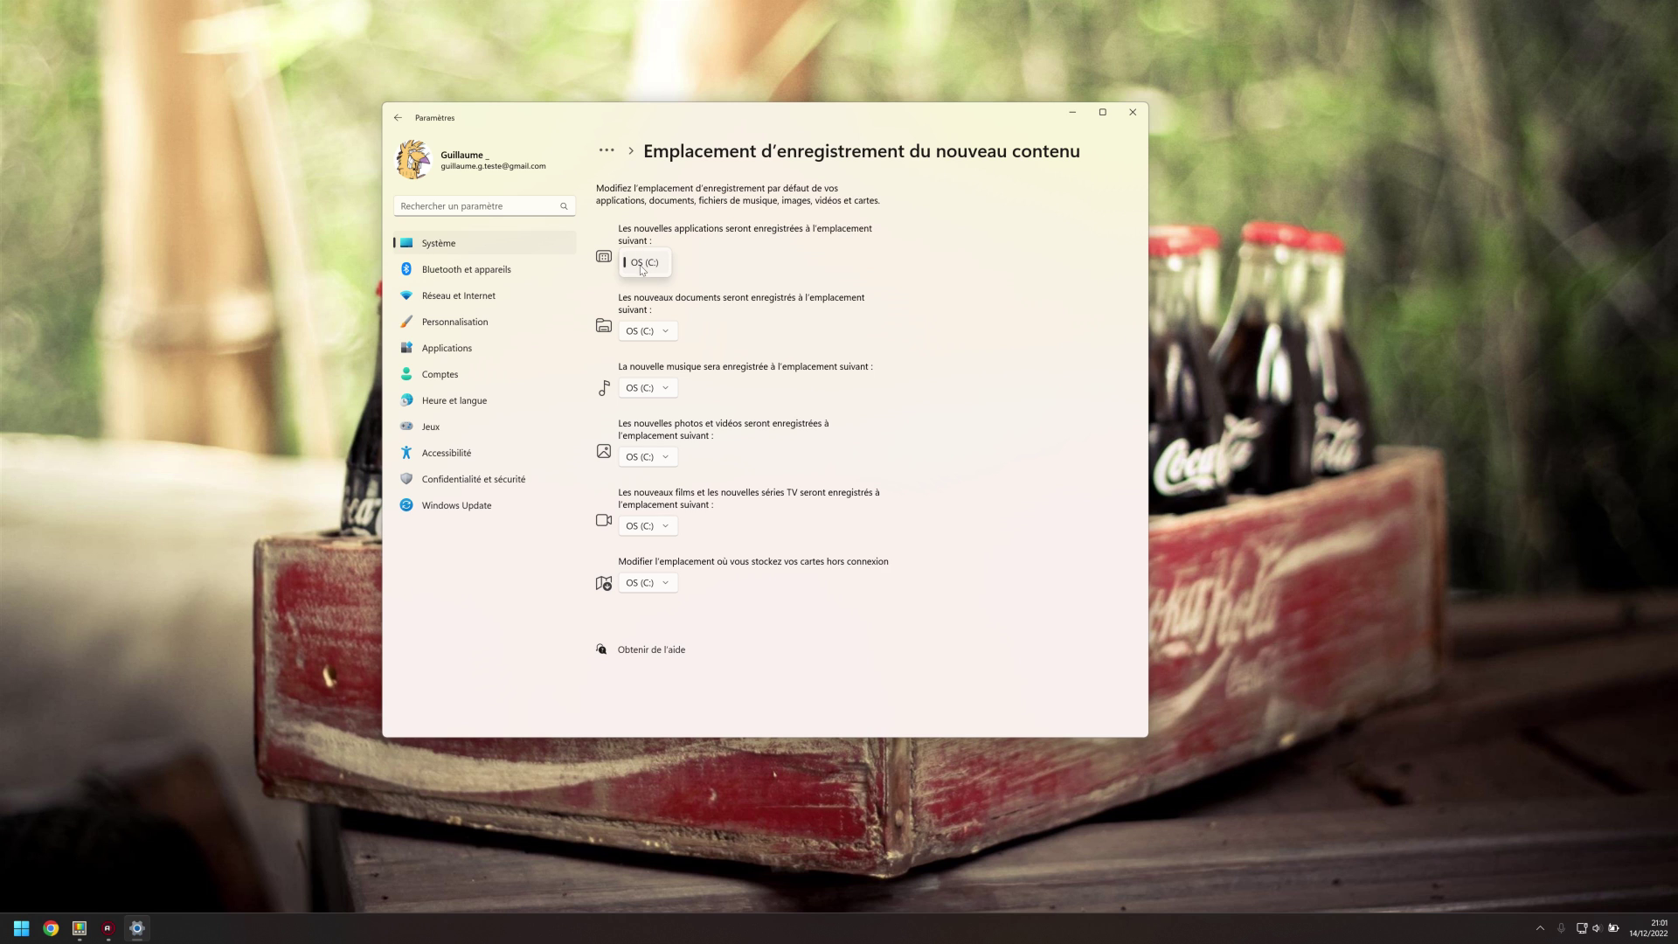